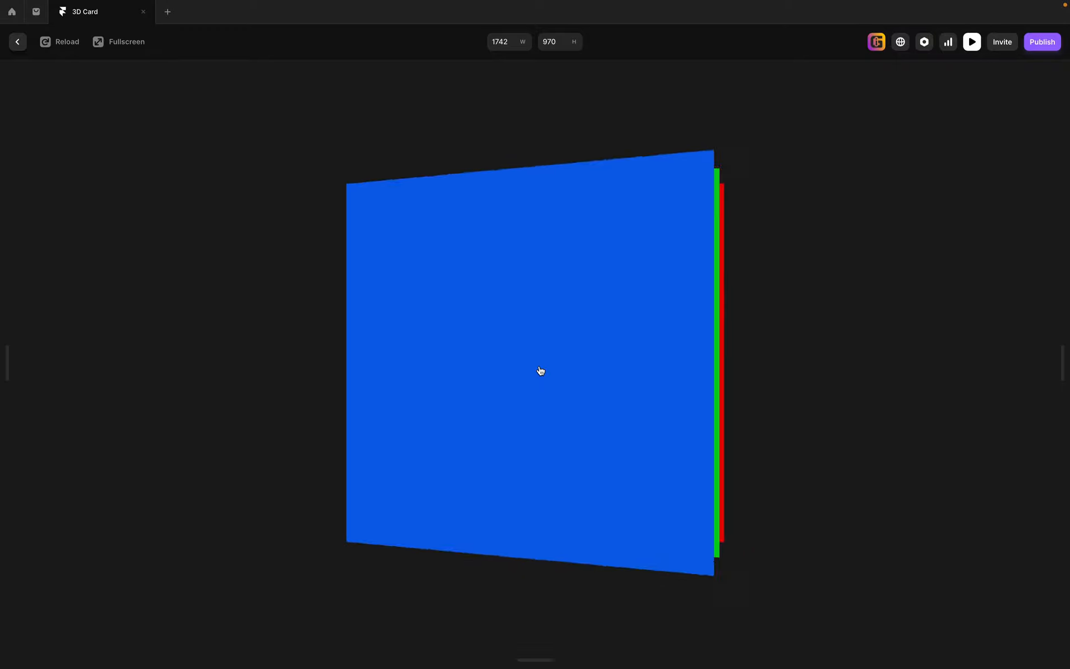
Test the 3D card's flip between its blue and red faces in the preview and close the preview.
left_click(539, 367)
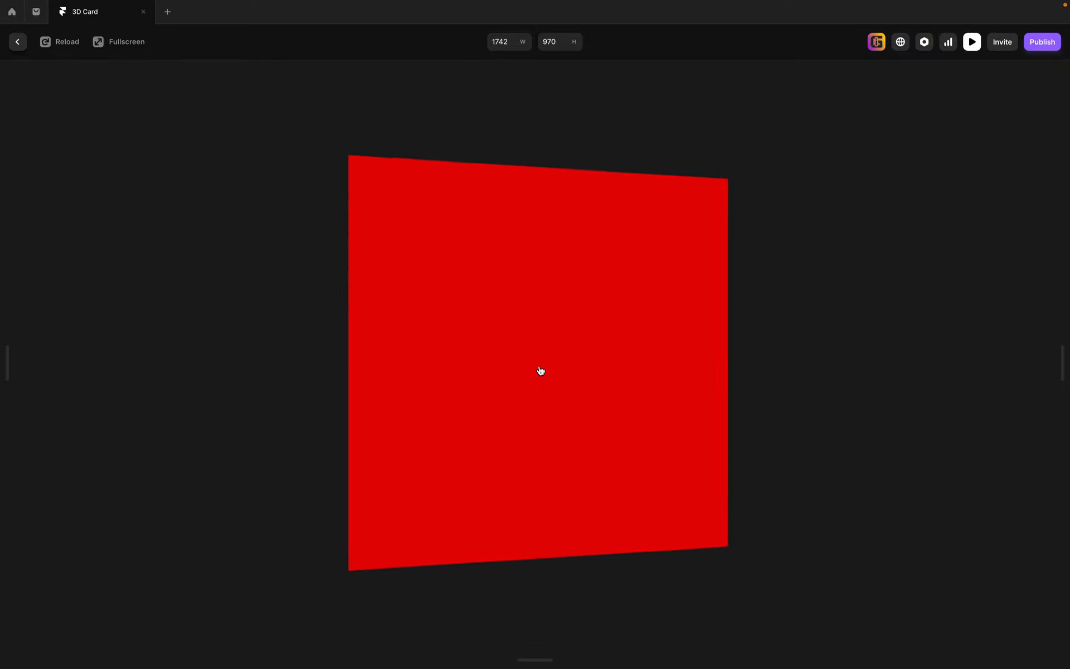
left_click(539, 367)
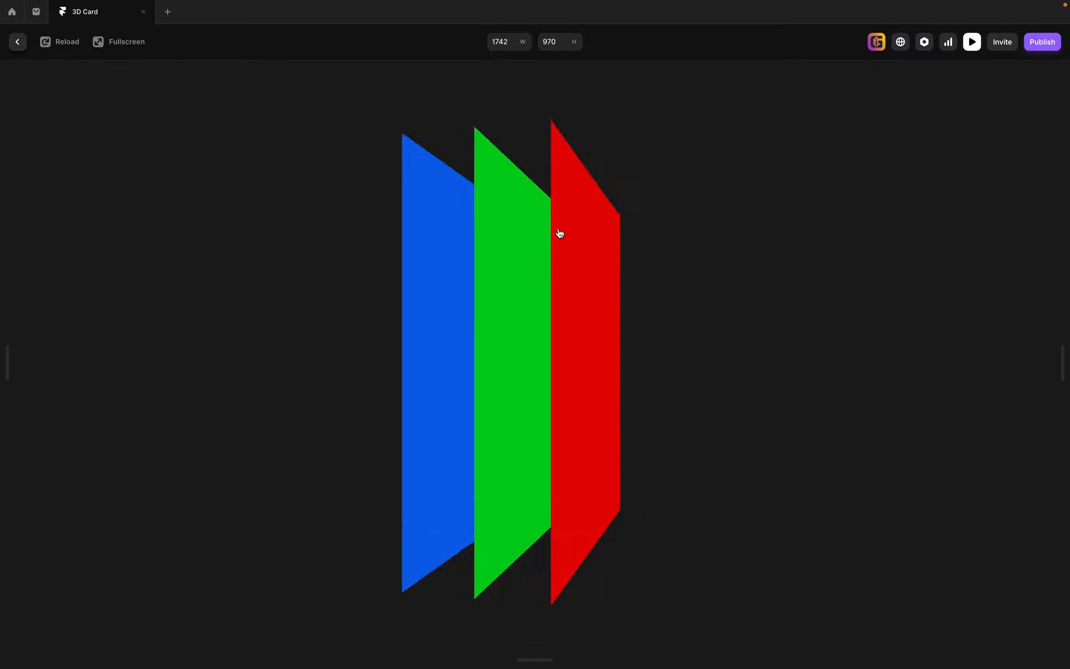
left_click(654, 383)
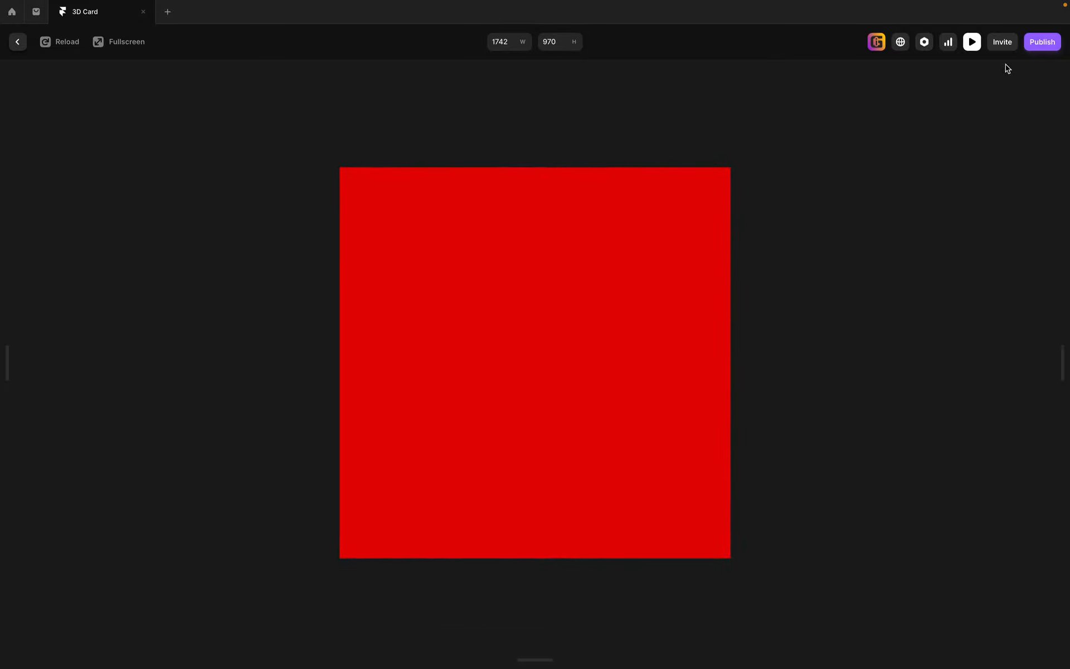
left_click(972, 42)
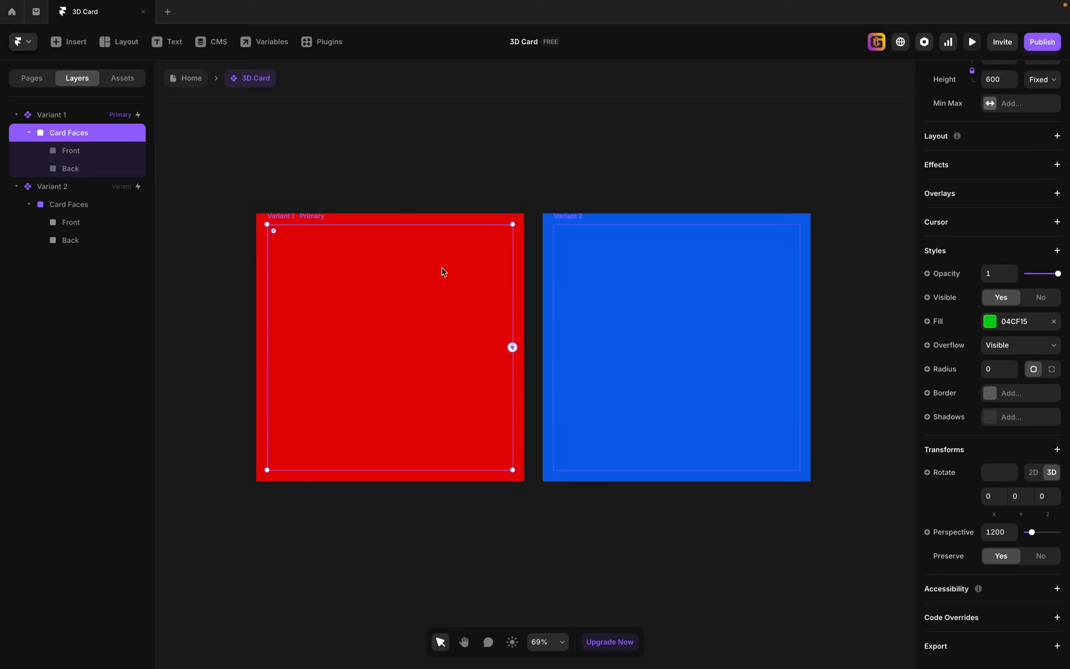
Fill the Front face of Variant 1 with the Unsplash photo of a red temple gate with a green roof.
left_click(89, 150)
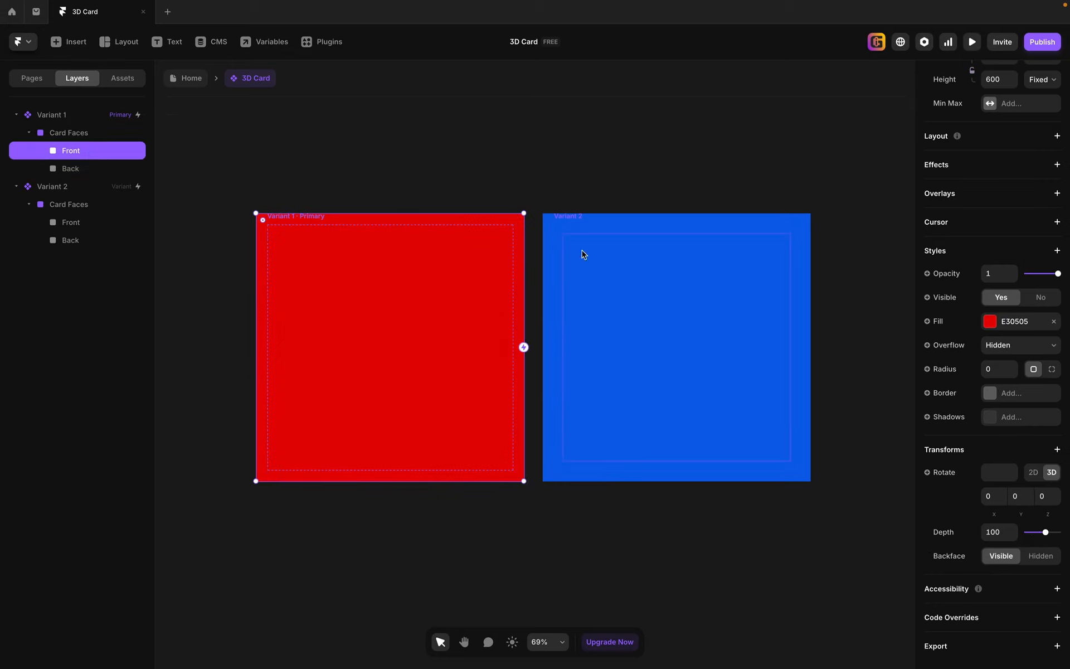
left_click(990, 320)
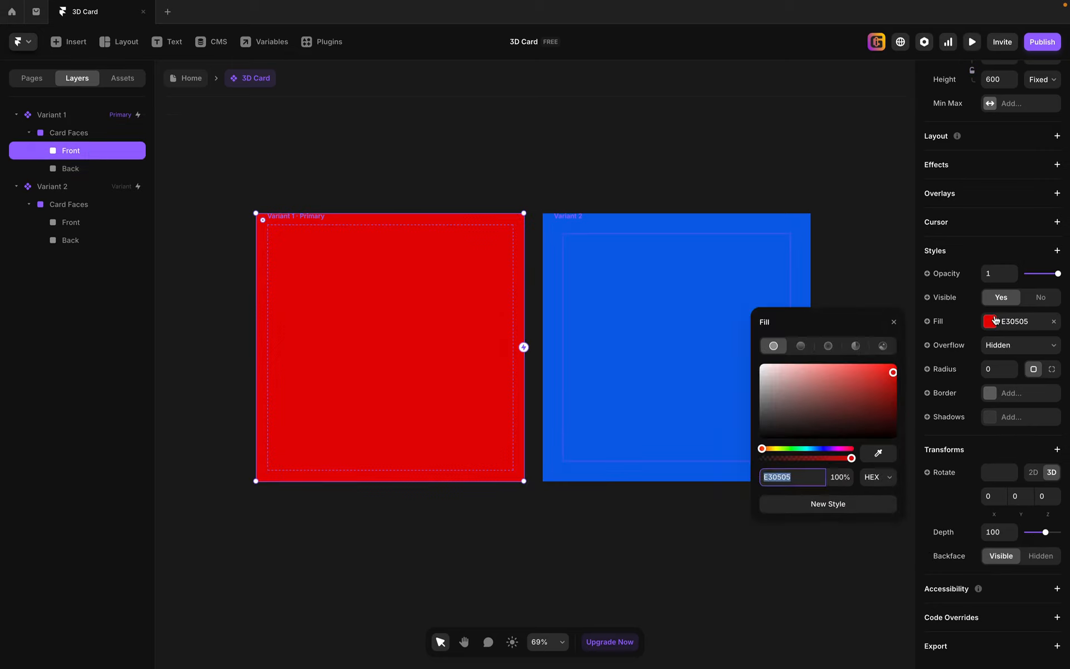
left_click(889, 346)
left_click(876, 586)
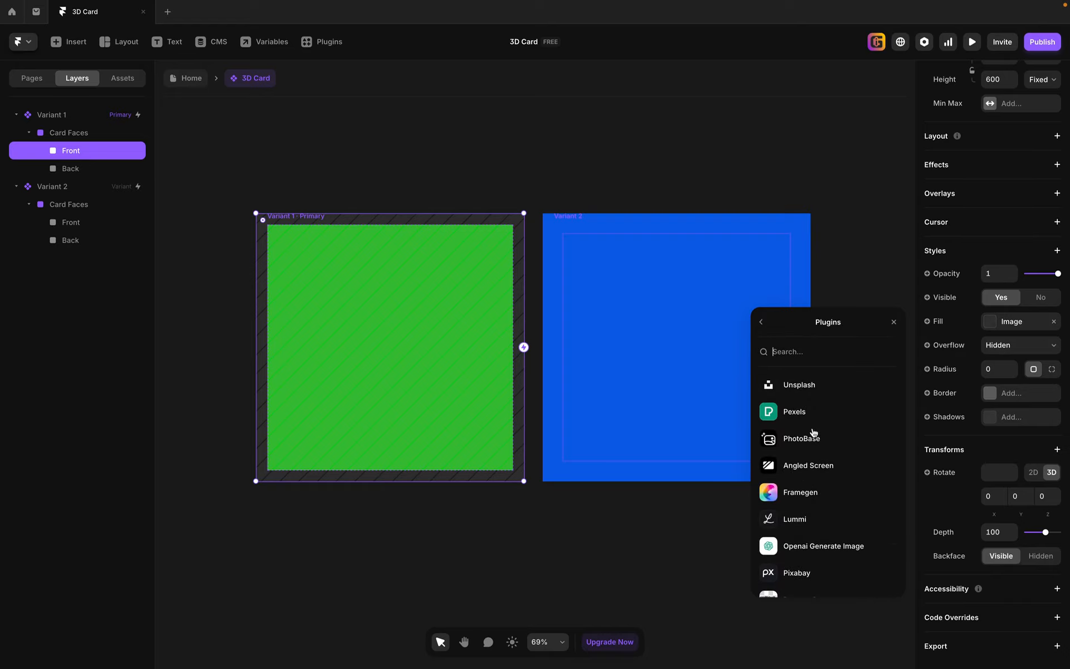
left_click(799, 385)
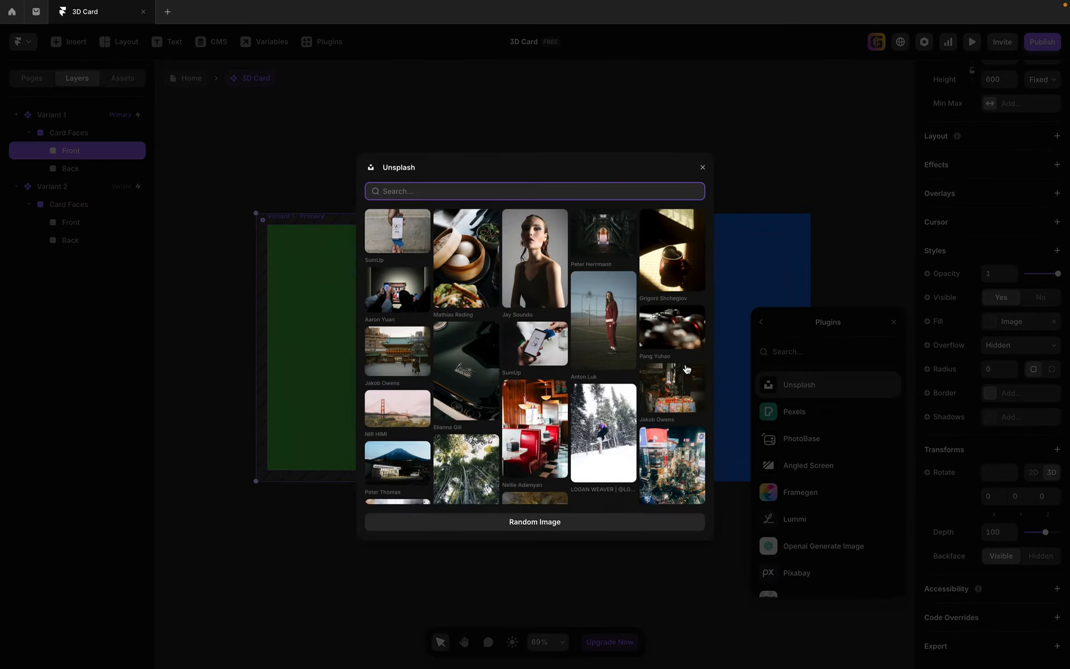
left_click(416, 363)
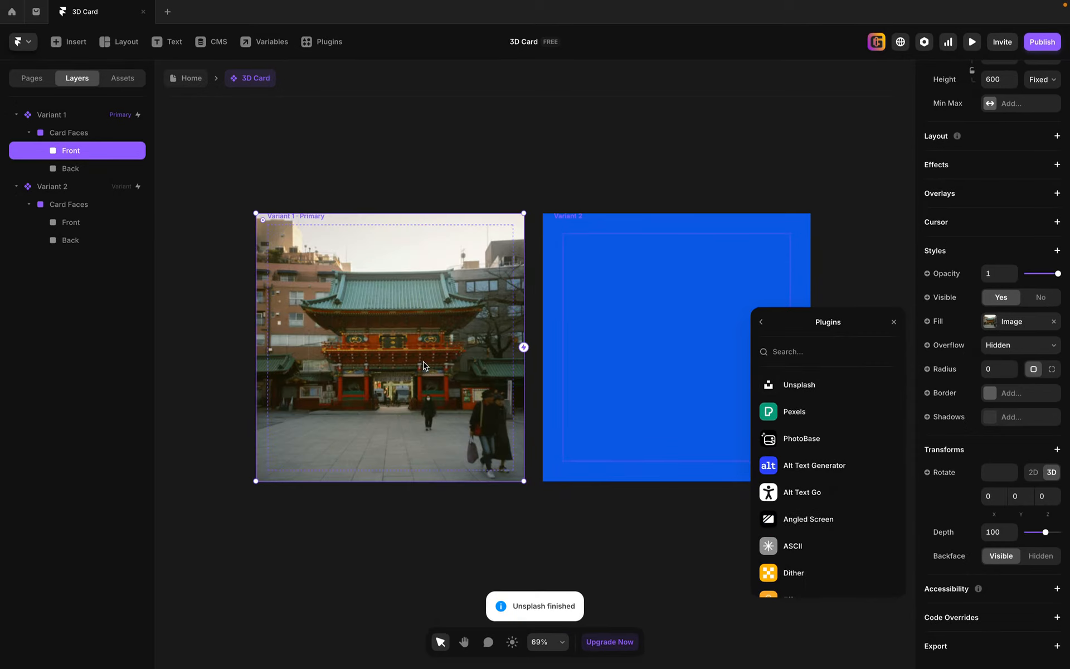
Fill the Back face of Variant 1 with a blue-and-pink skyline photo found by searching Unsplash for "City".
left_click(71, 168)
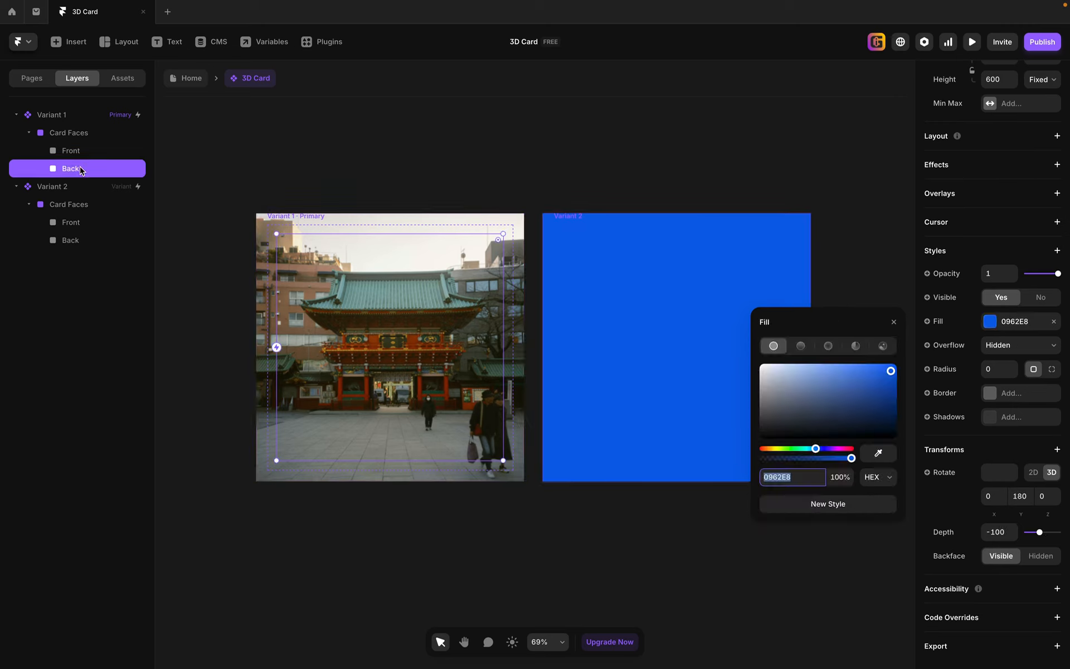
left_click(884, 347)
left_click(879, 580)
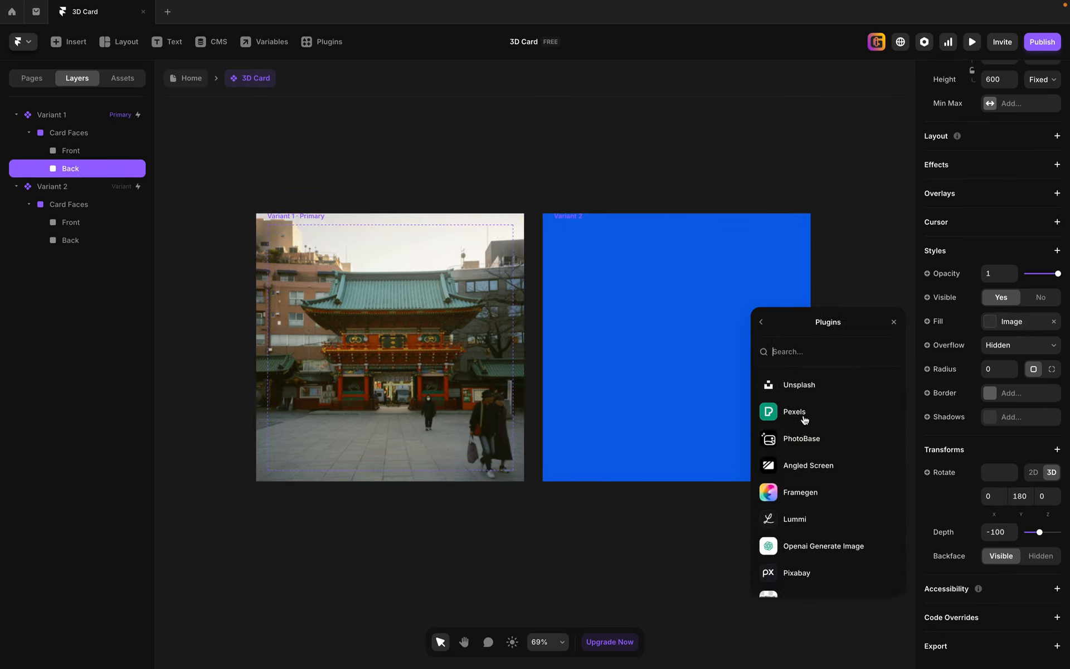
left_click(807, 382)
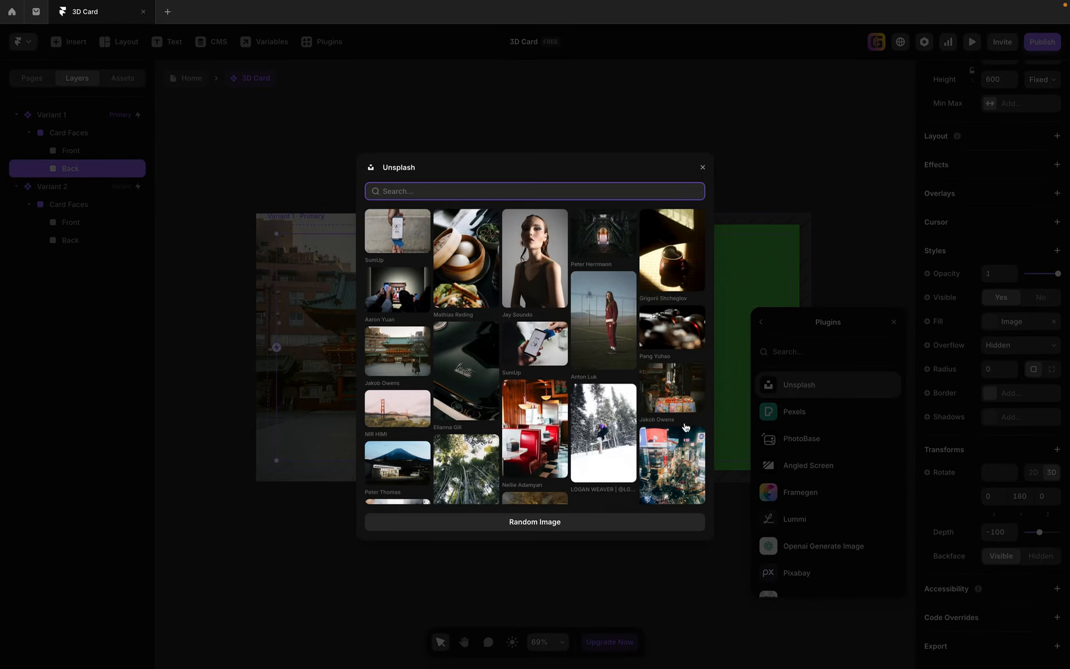
type("City")
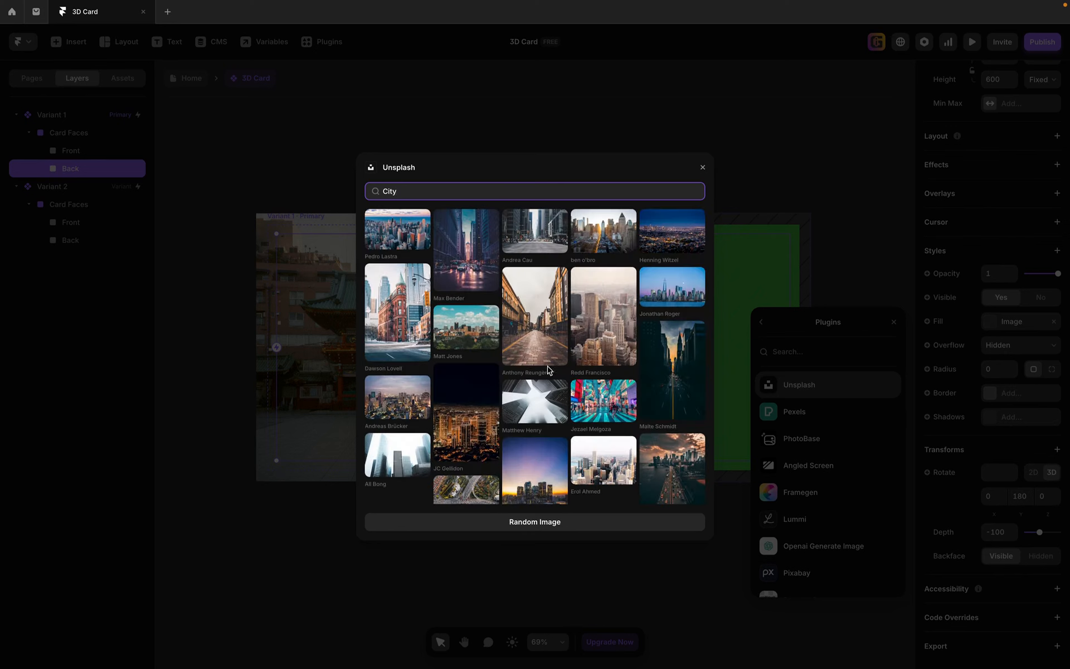
left_click(658, 295)
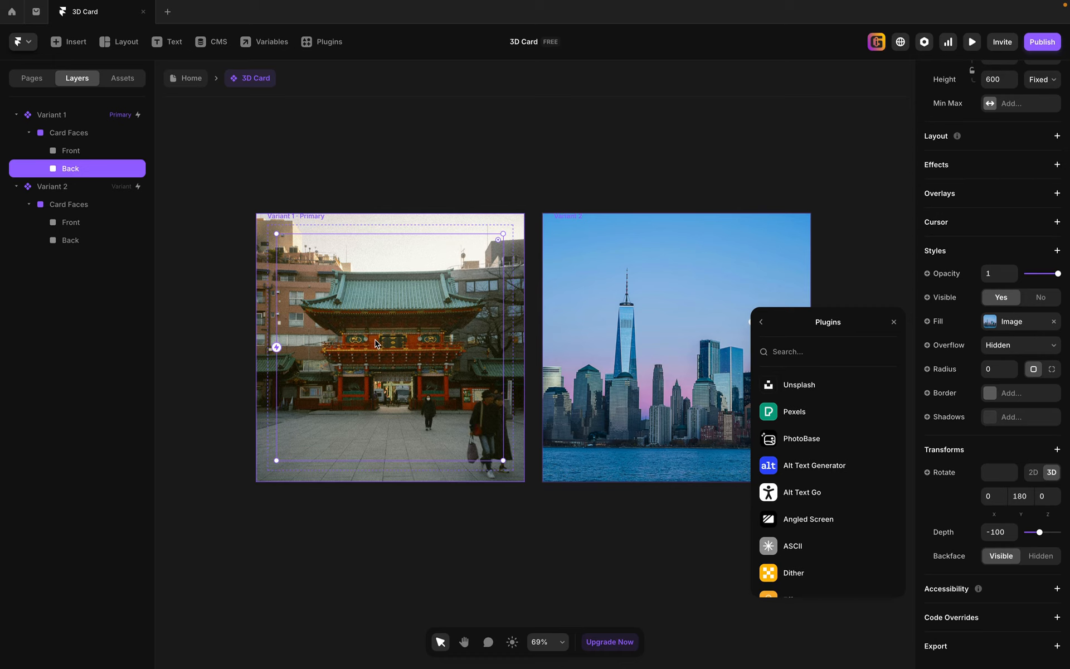
Preview Variant 1, flip the card repeatedly to check both photo faces, and close the preview.
left_click(68, 133)
left_click(58, 118)
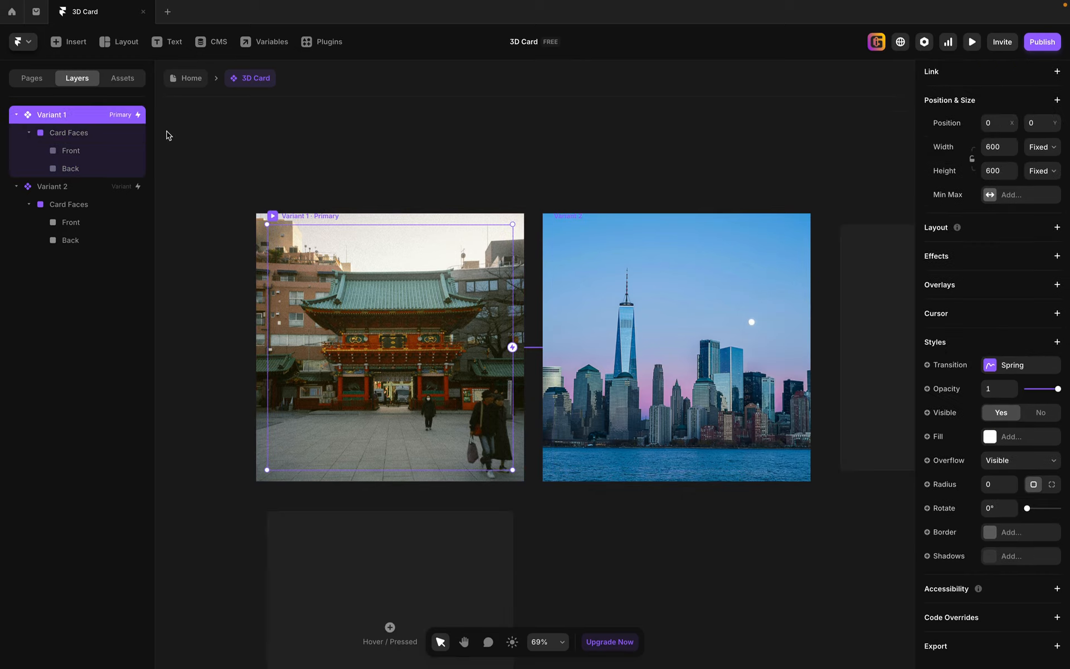
left_click(972, 42)
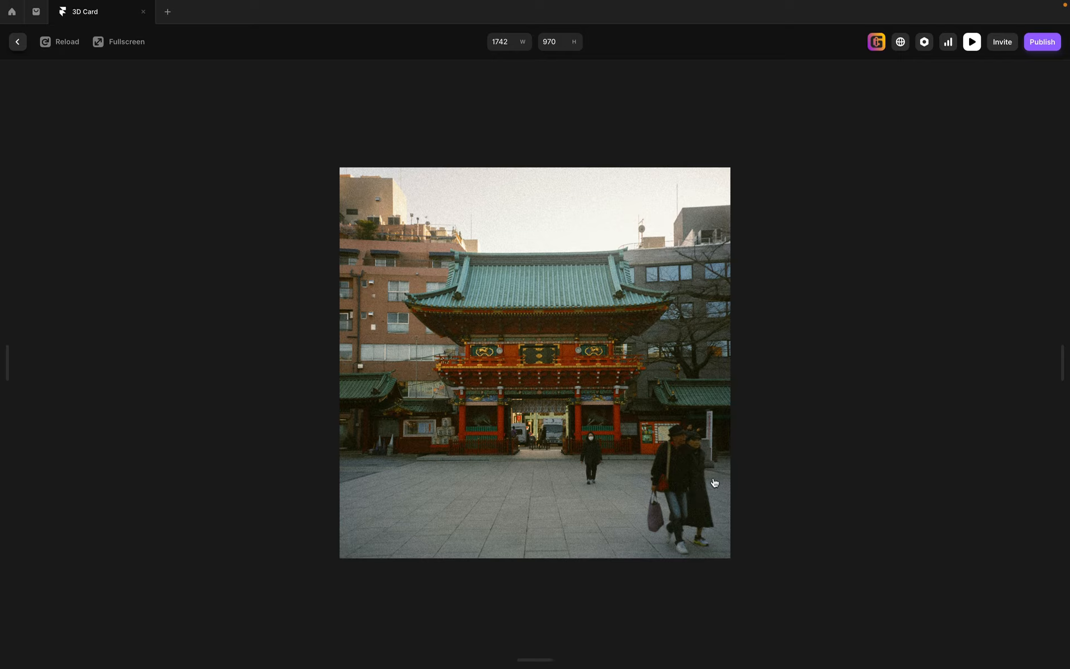
left_click(580, 421)
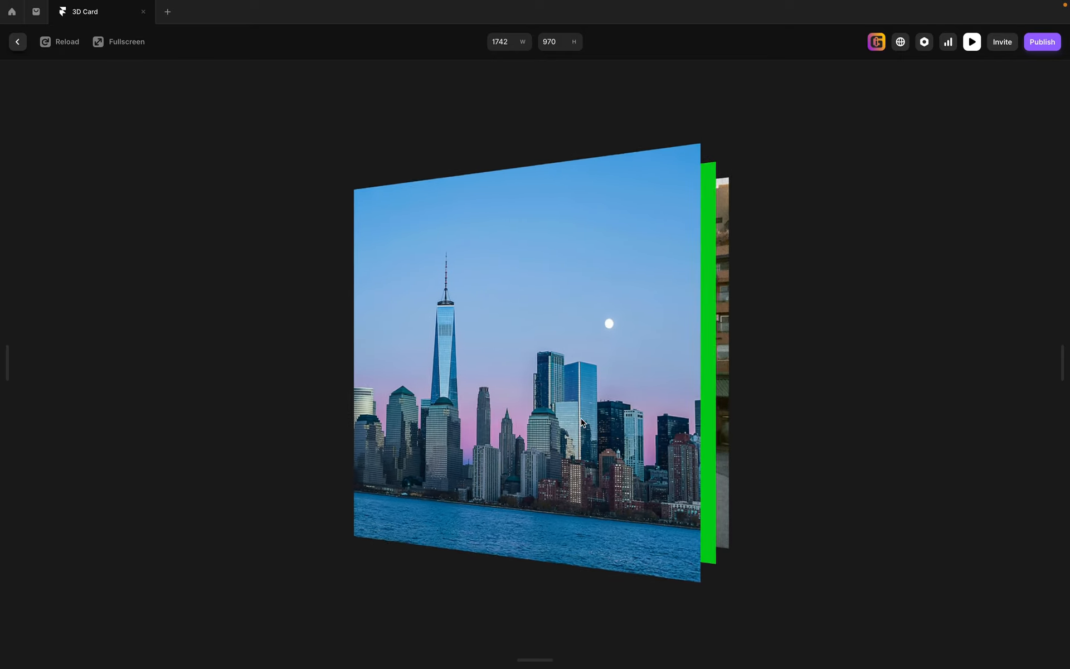
left_click(536, 428)
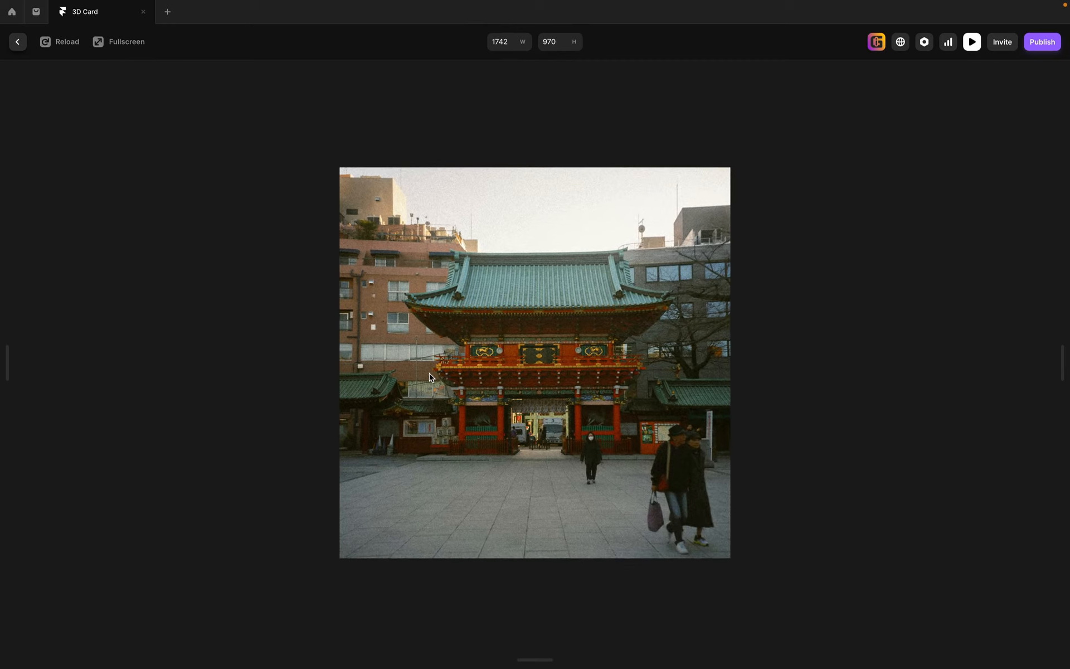
left_click(434, 344)
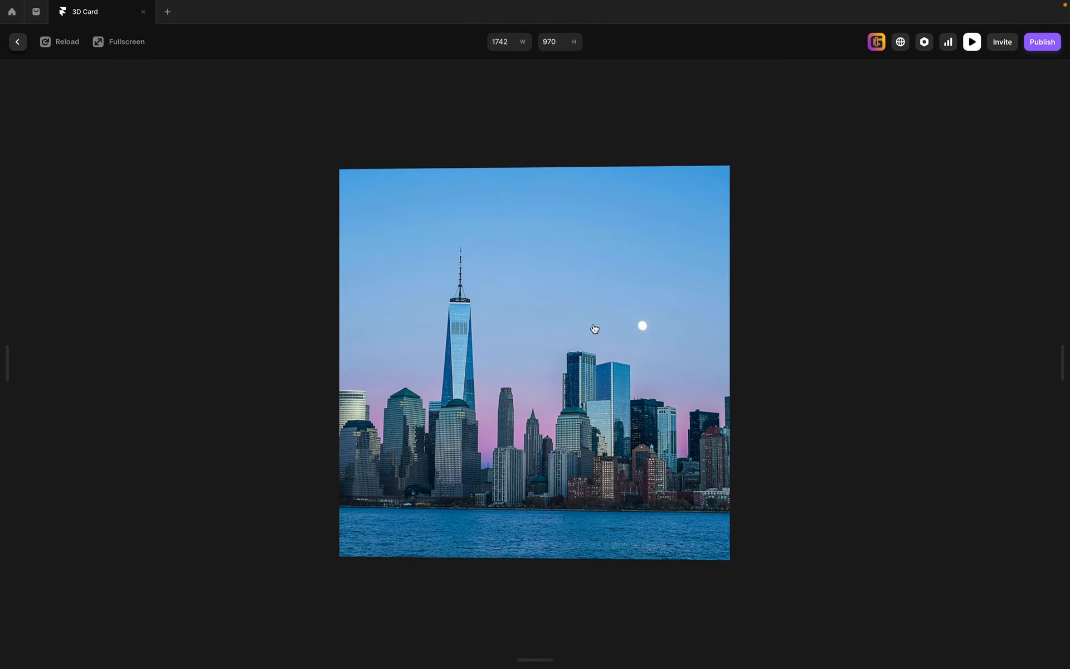
left_click(593, 327)
left_click(439, 351)
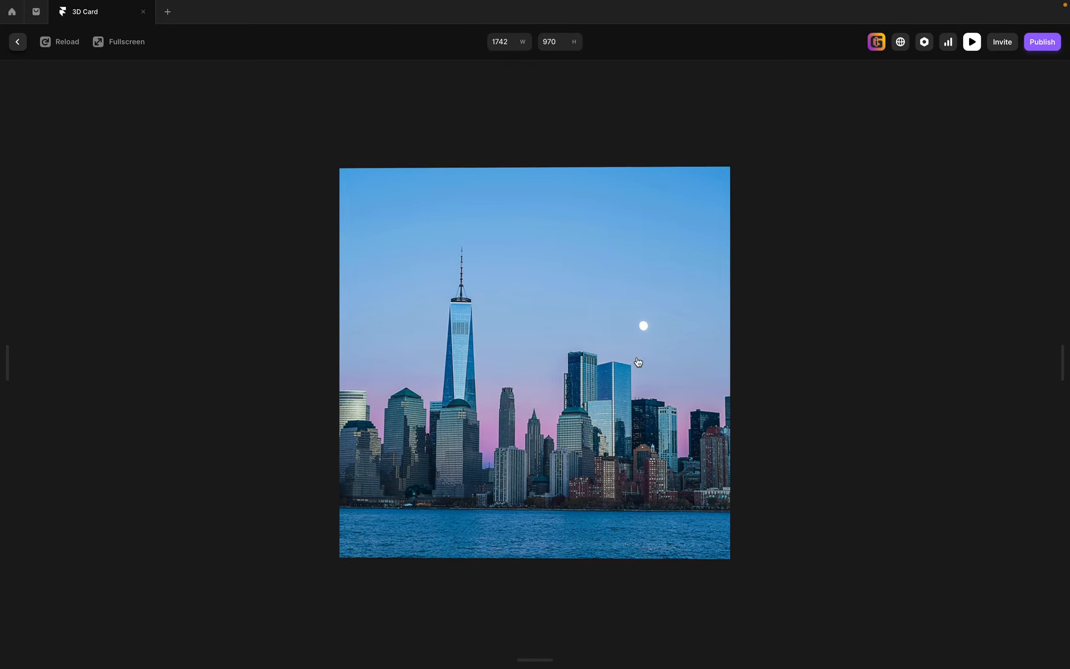
left_click(639, 363)
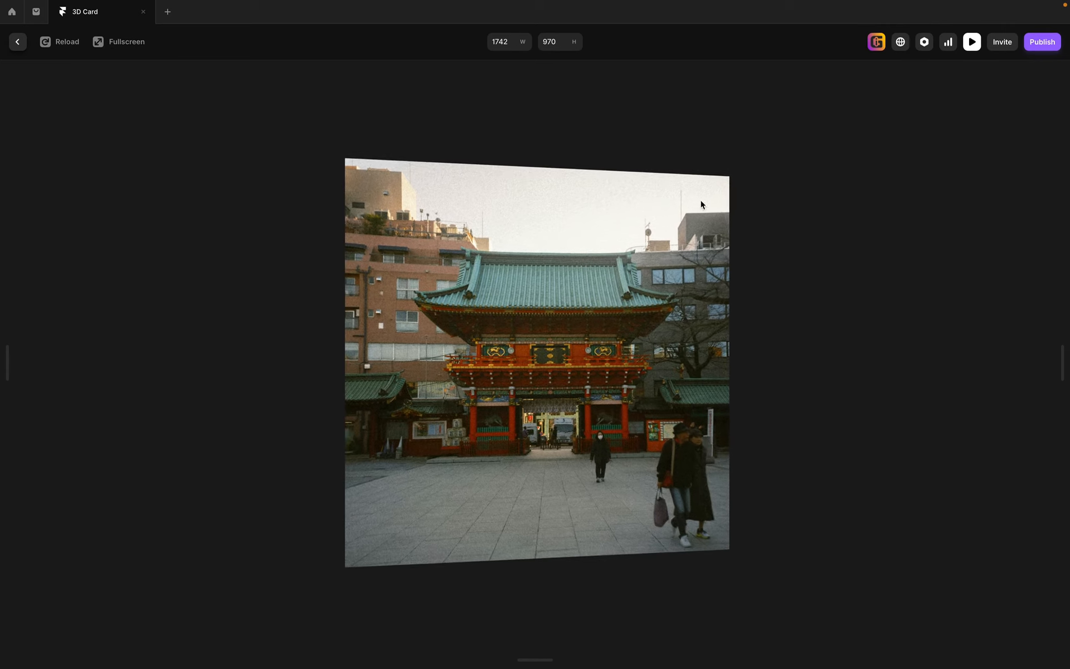
left_click(970, 50)
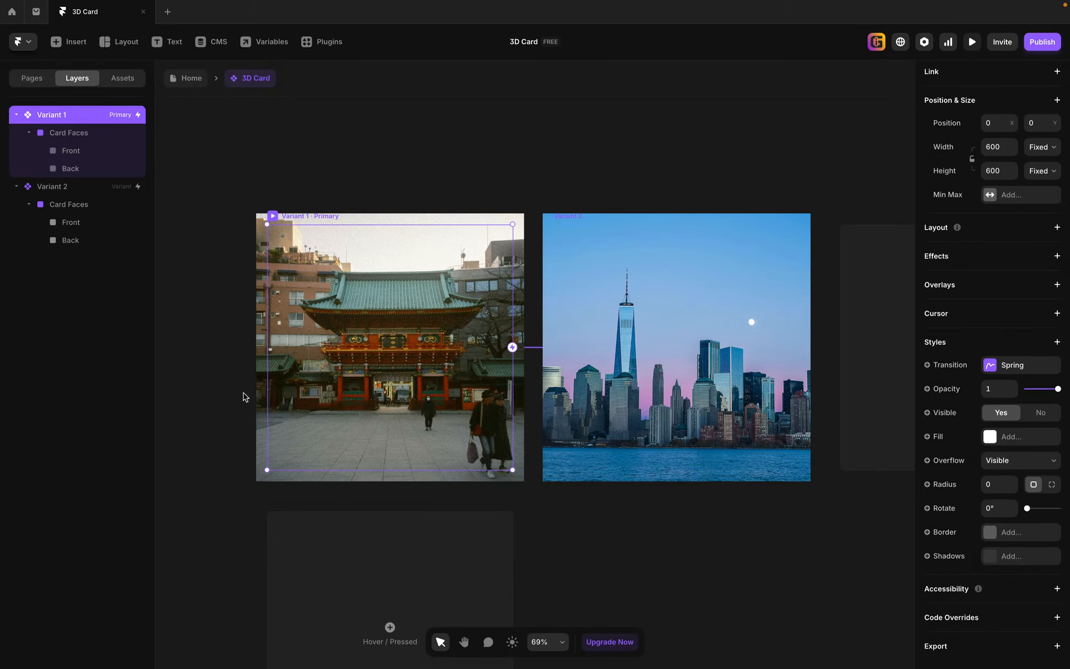
Set the opacity of both the Front and Back faces of Variant 1 to 0.5.
left_click(72, 150)
left_click(78, 169, "shift")
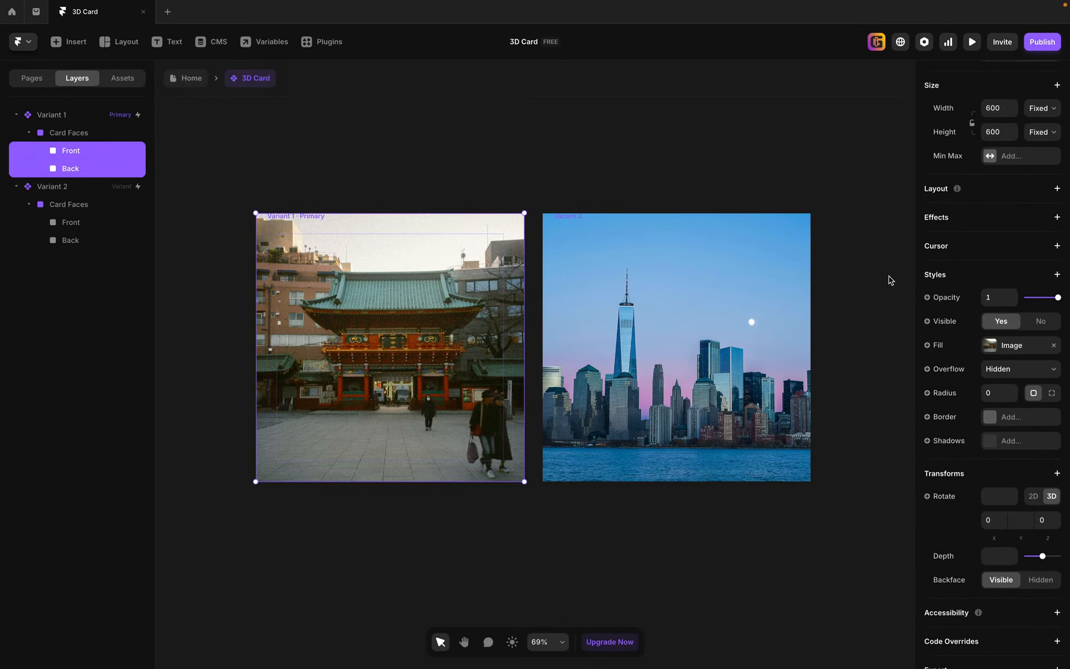
left_click(998, 297)
type(".5")
key("Return")
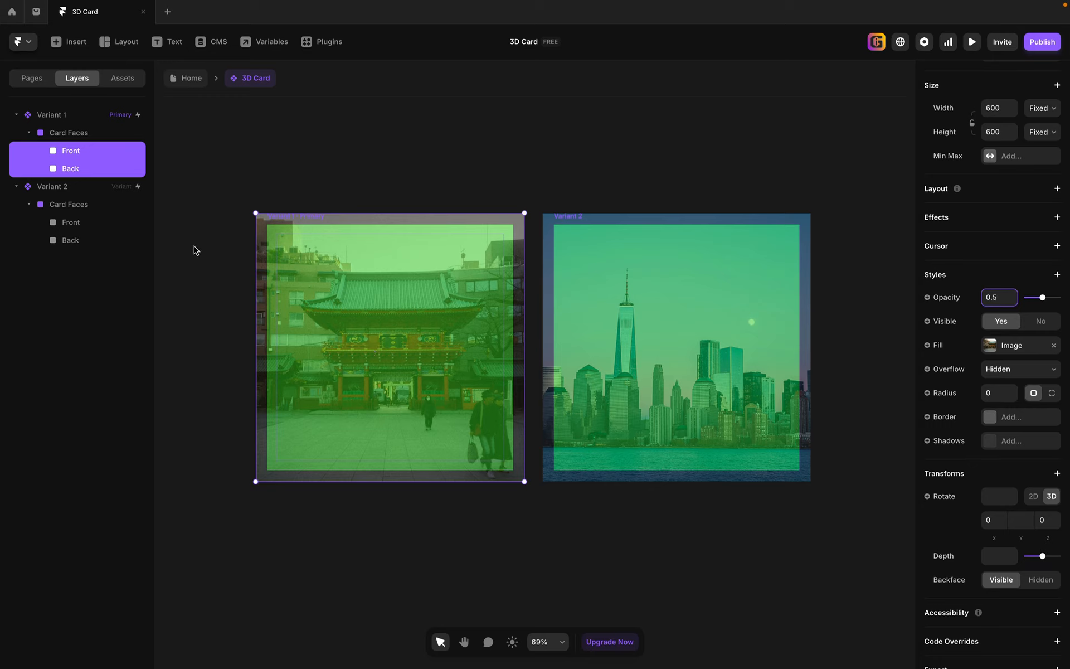
Set the opacity of the green 04CF15 fill on Variant 1's Card Faces to 50% and clear the selection.
left_click(69, 135)
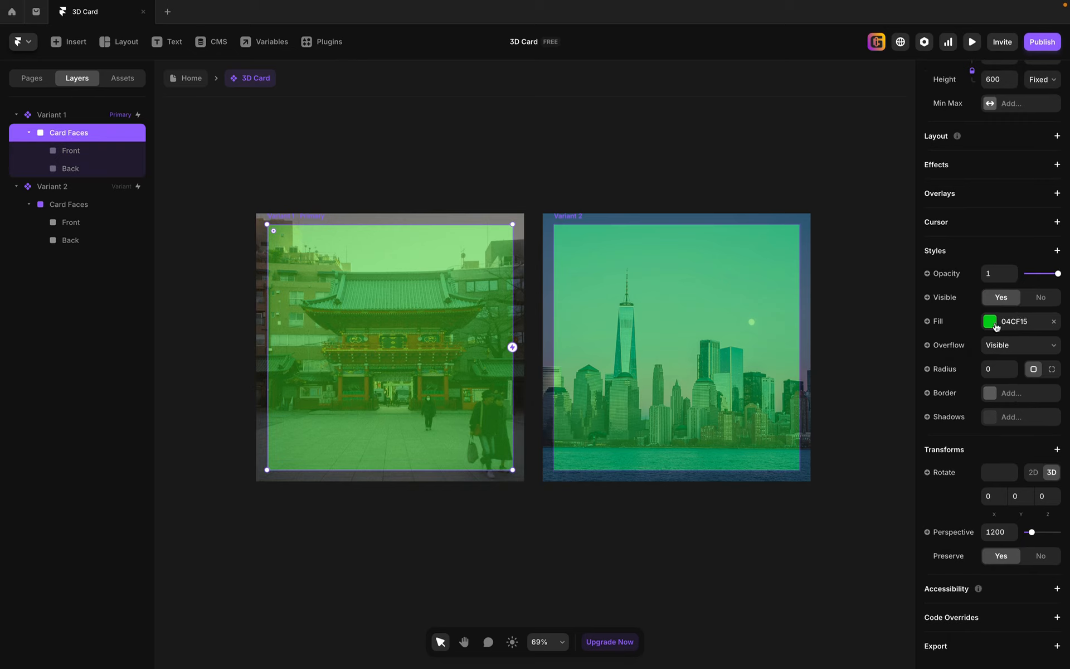
left_click(990, 322)
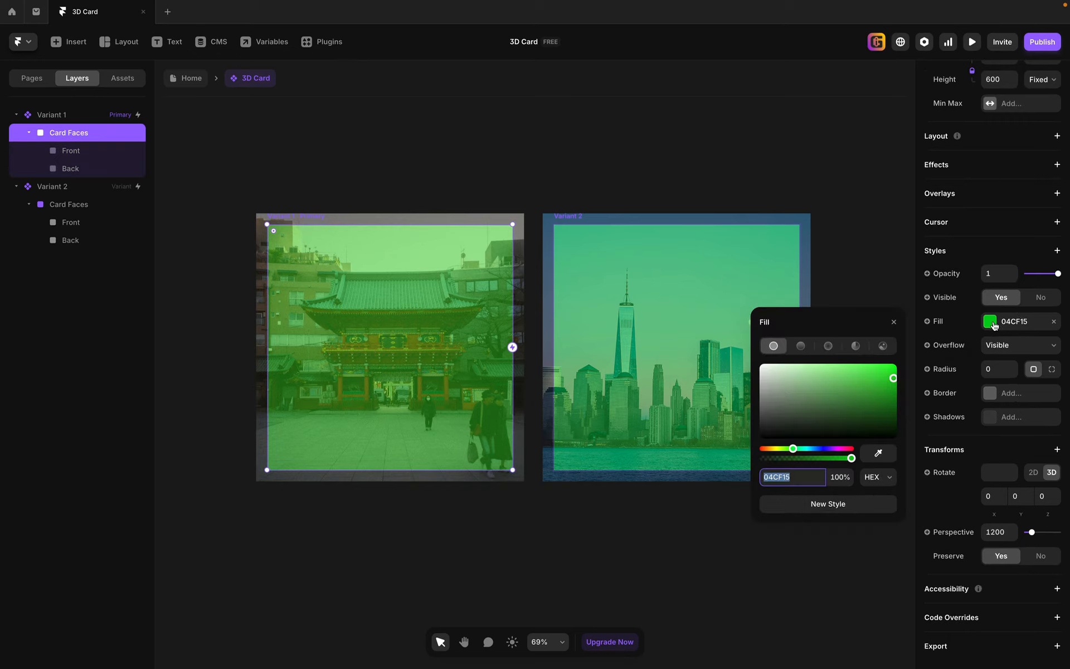
left_click(846, 479)
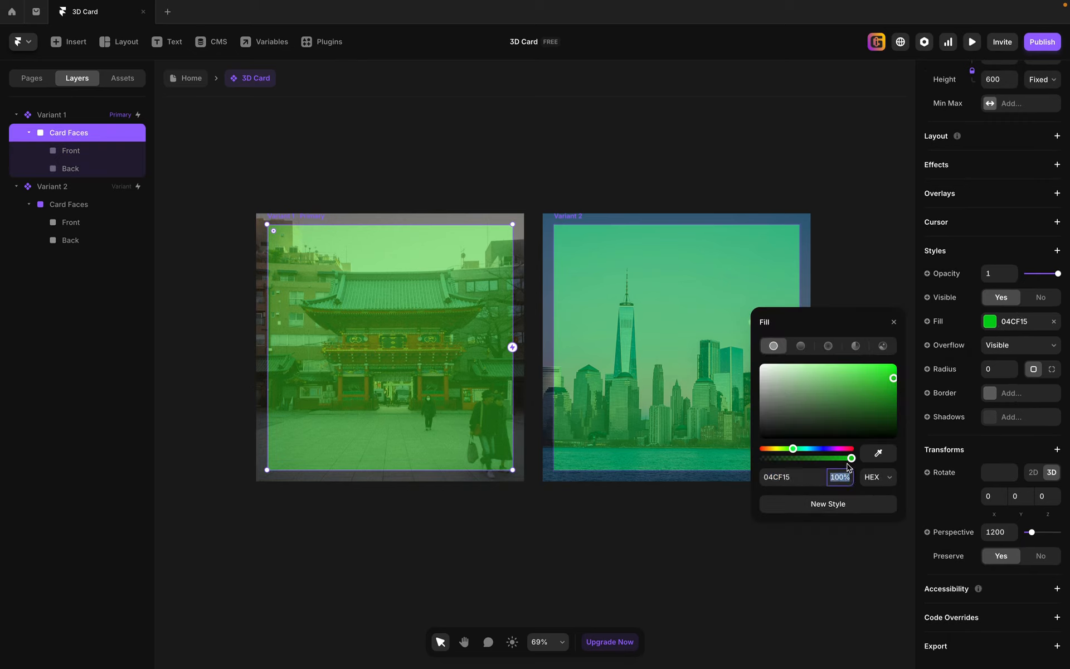
type("50")
key("Return")
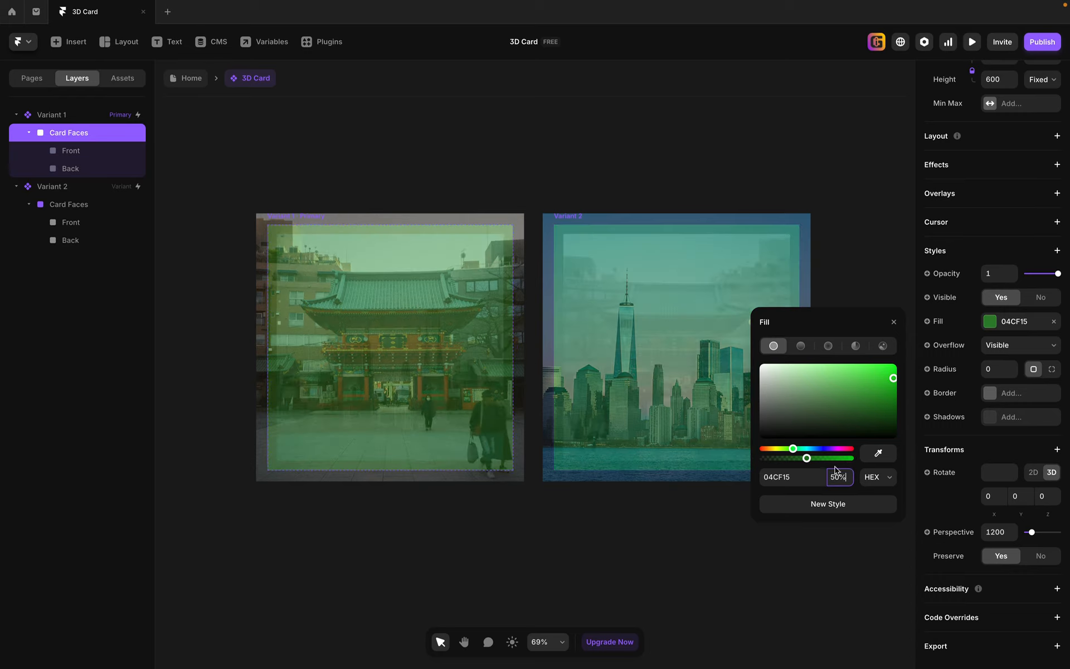
left_click(451, 521)
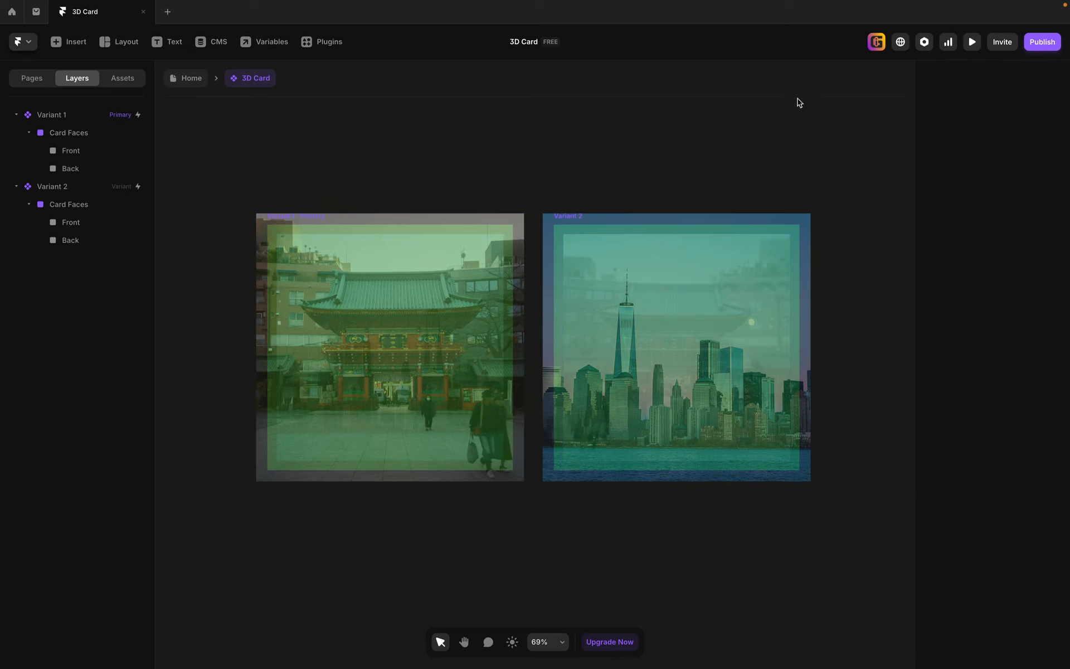
Preview the translucent card's layers while flipping it back and forth, and return from the component to the Home page.
left_click(973, 43)
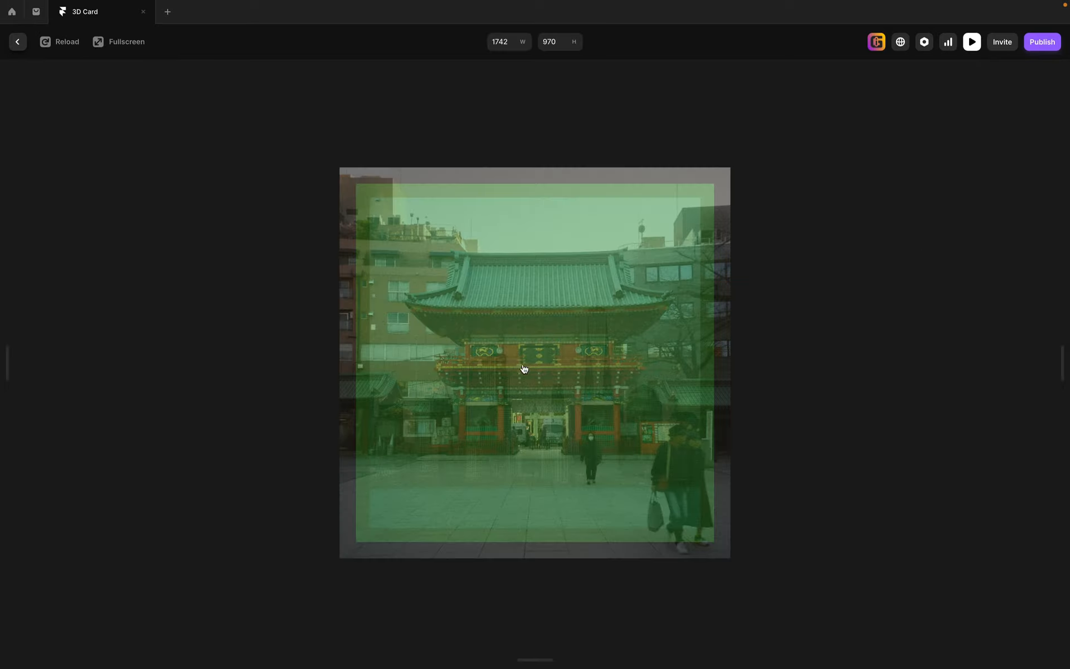
left_click(524, 436)
left_click(595, 444)
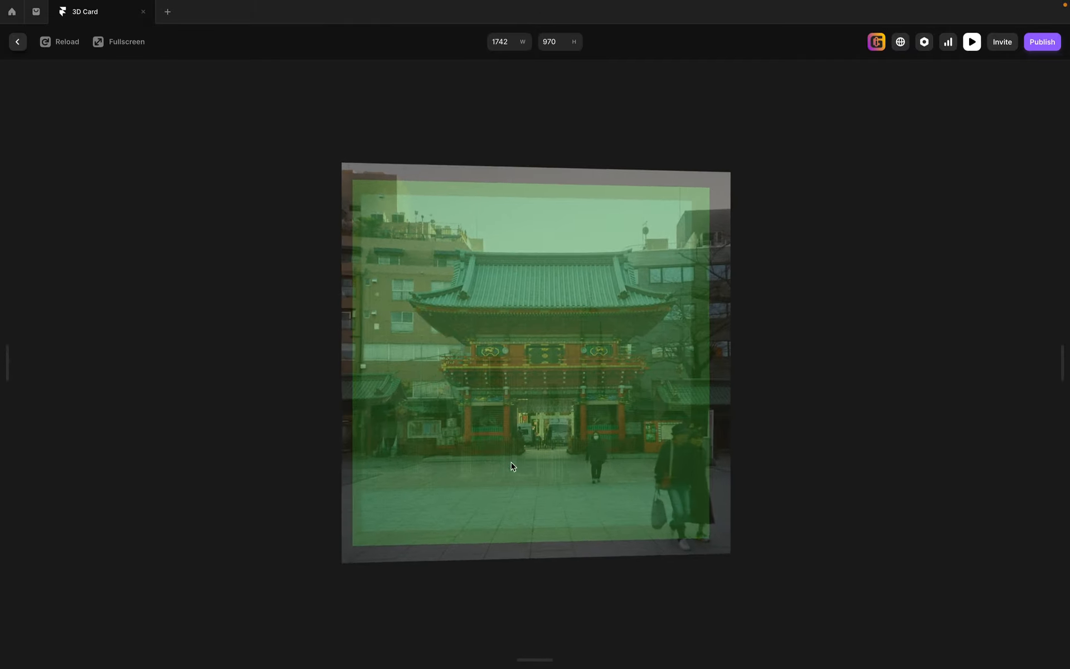
left_click(569, 453)
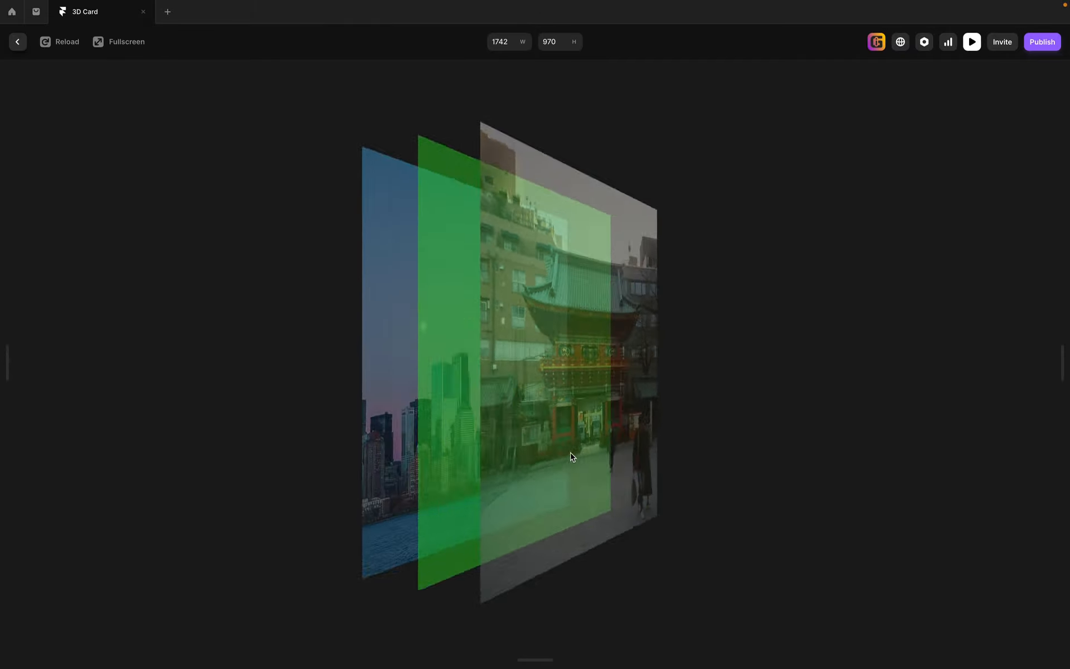
left_click(610, 430)
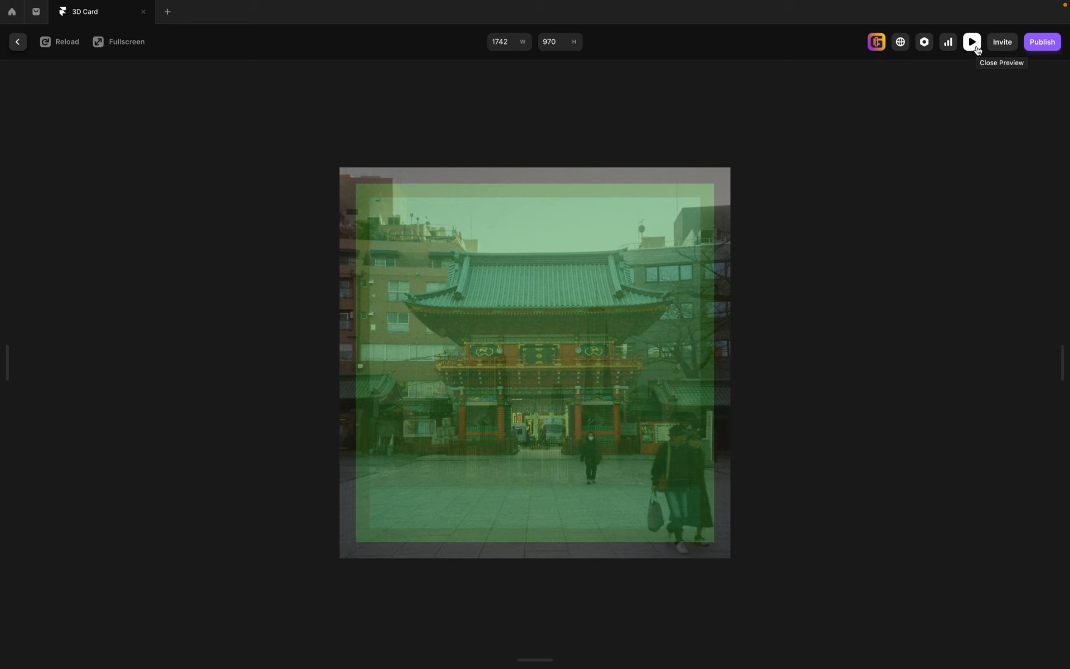
left_click(976, 51)
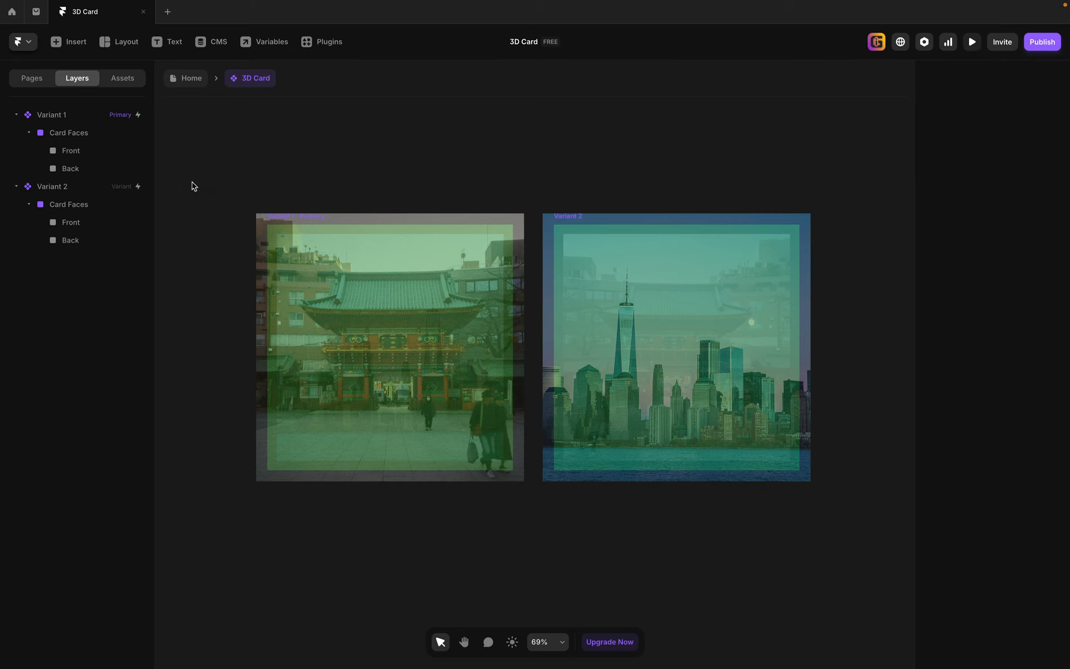
left_click(188, 78)
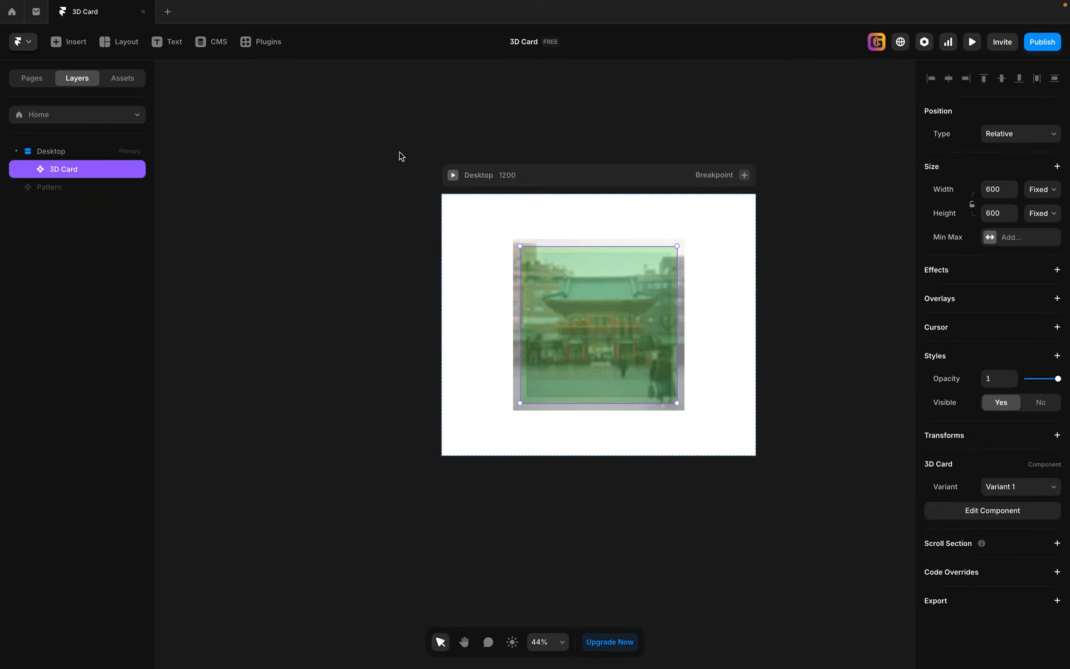
Open the 3D Card component, set the 04CF15 fill opacity of Variant 1's Card Faces to 0%, and clear the selection.
double_click(620, 349)
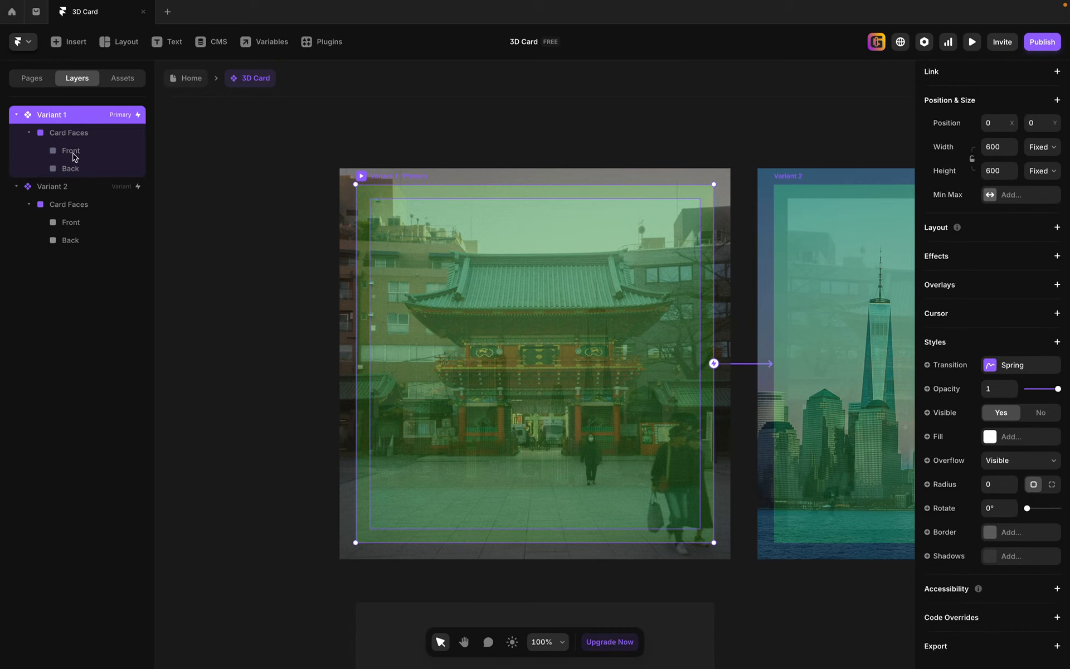
left_click(75, 134)
left_click(992, 325)
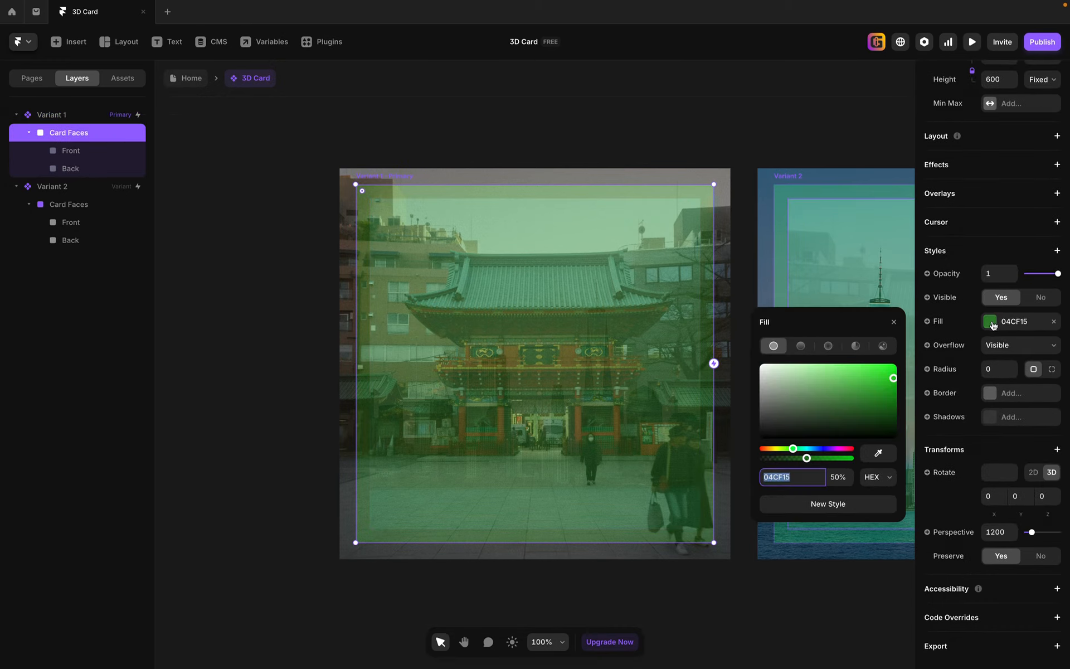
left_click(851, 480)
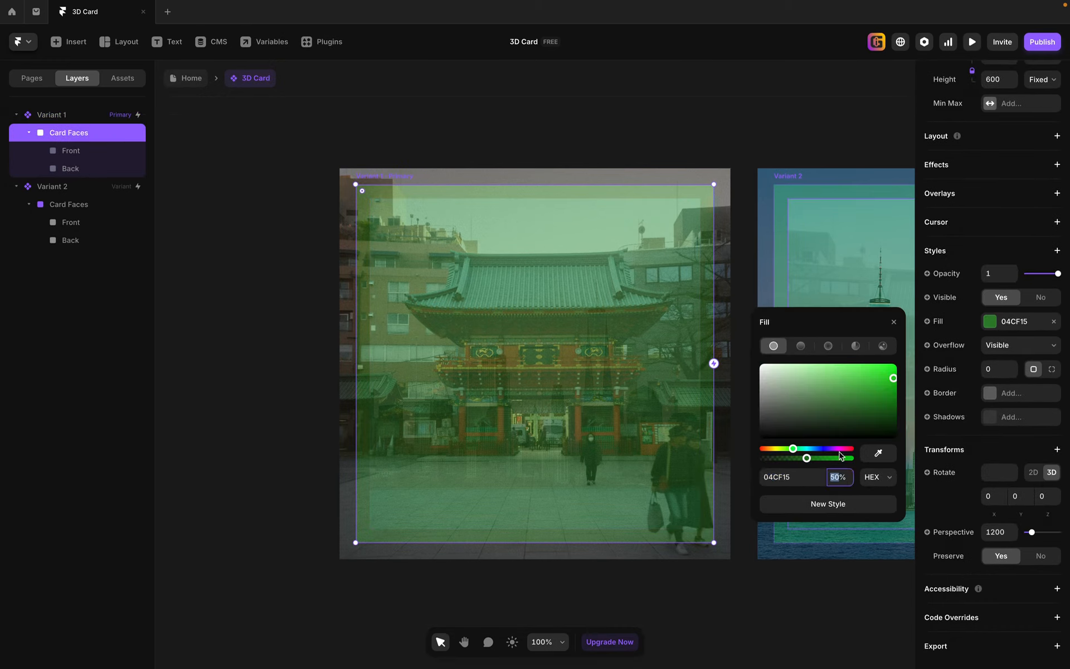
type("0")
key("Return")
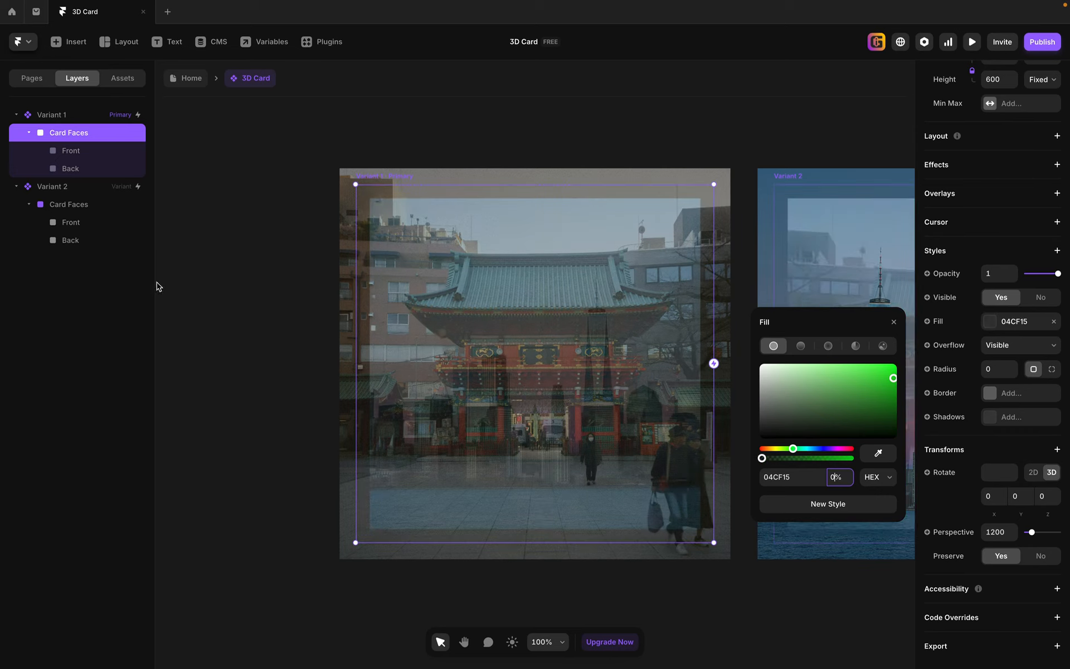
left_click(179, 147)
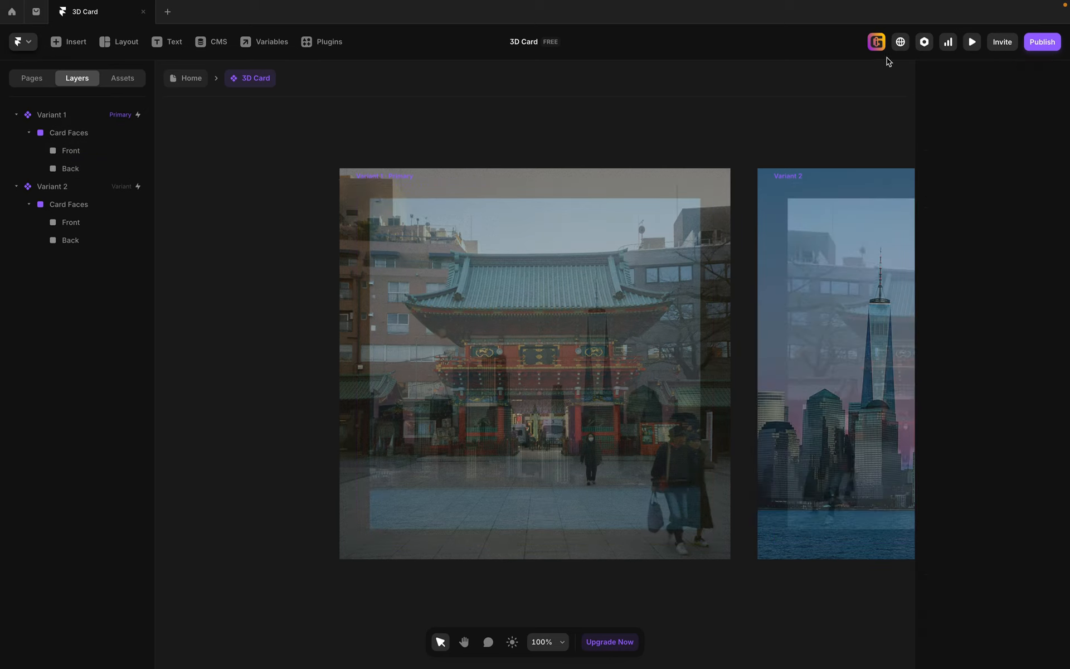
Preview the card without its green layer, flip it back and forth to examine both translucent faces, and close the preview.
left_click(971, 42)
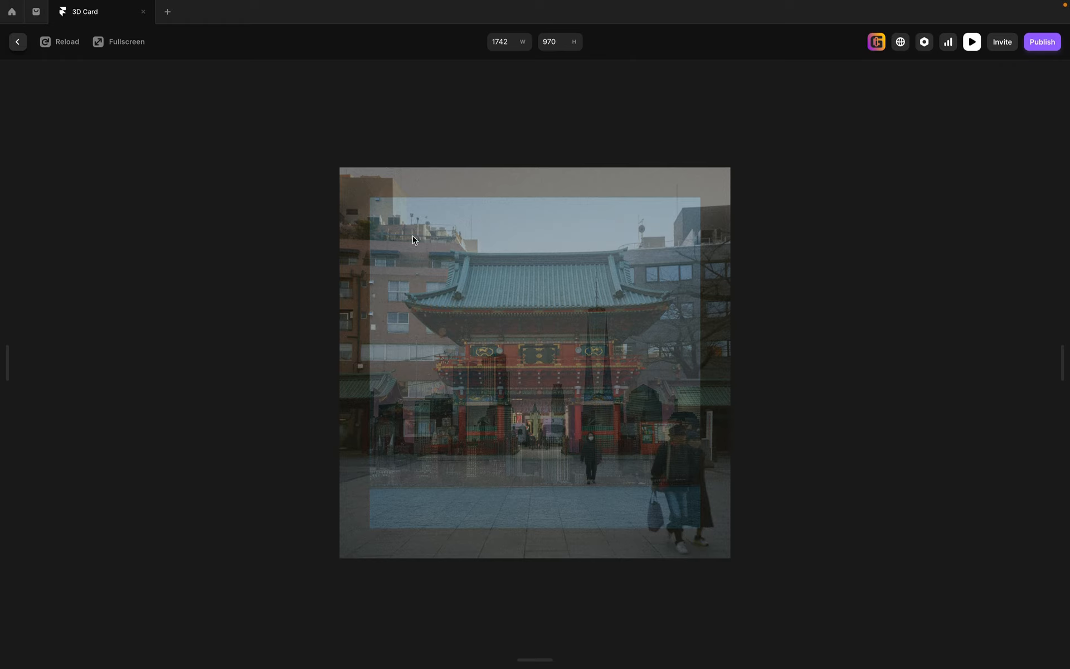
left_click(524, 454)
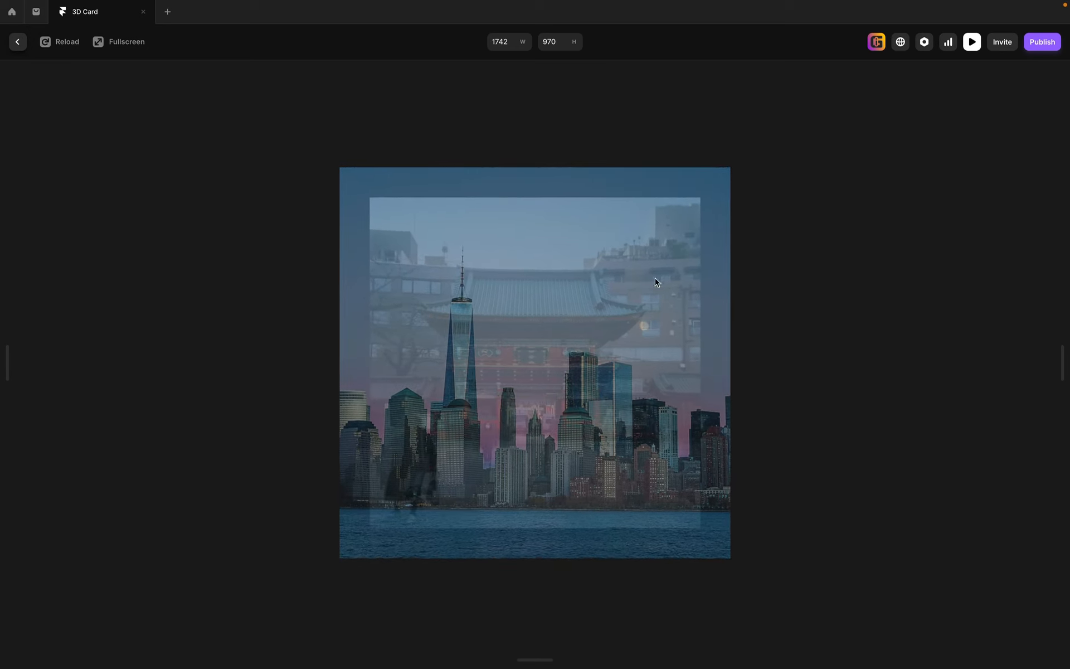
left_click(654, 364)
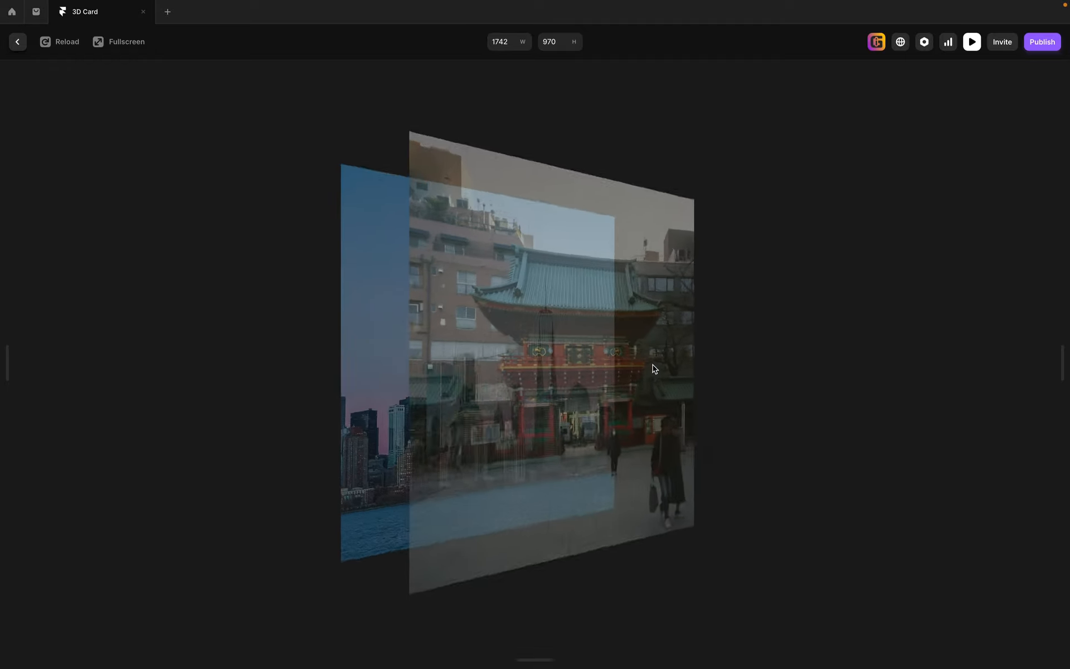
left_click(467, 316)
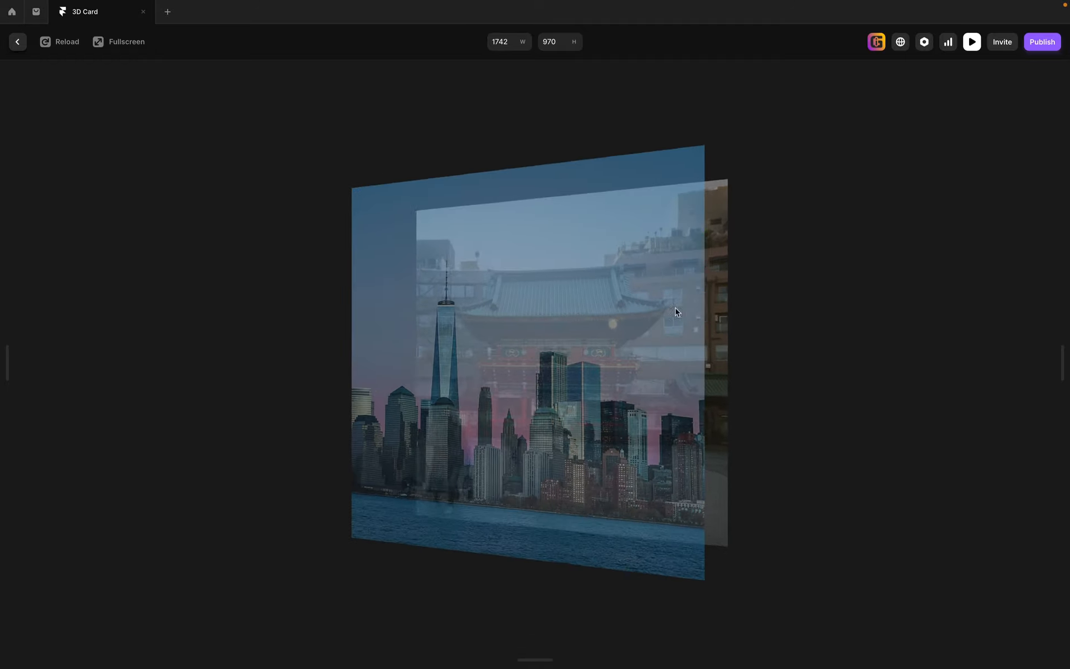
left_click(633, 296)
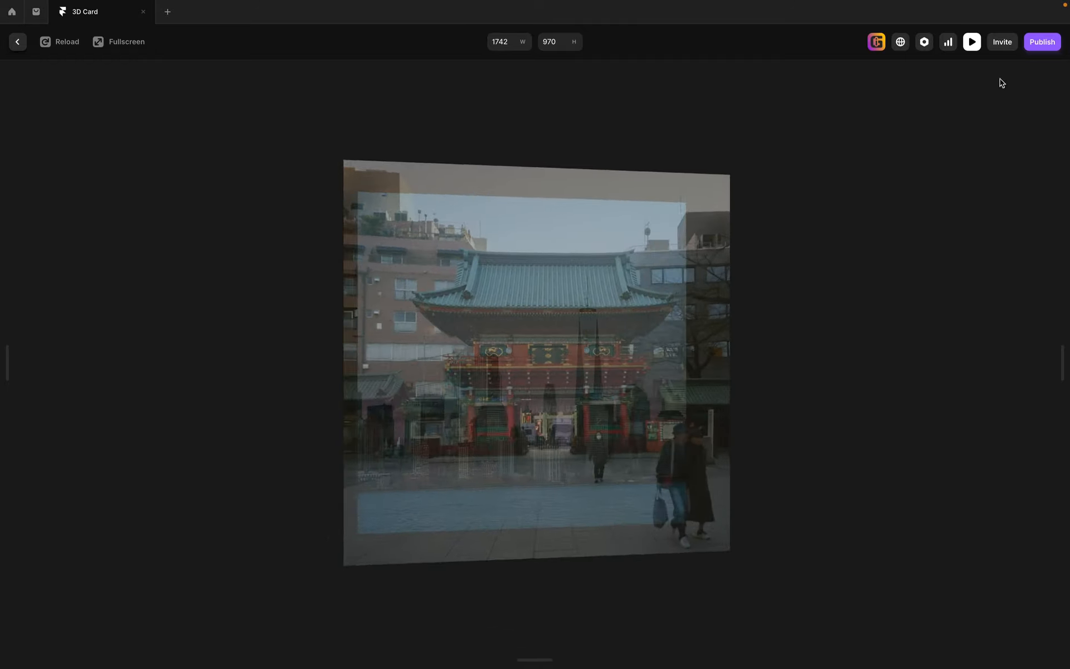
left_click(973, 41)
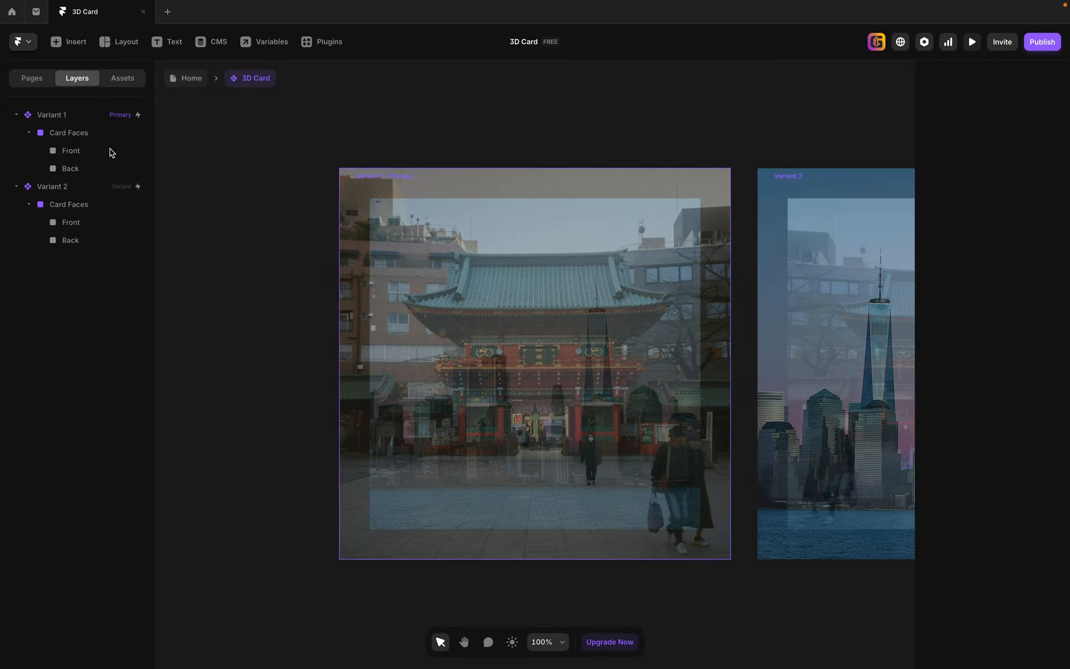
Set the Backface of both the Front and Back faces of Variant 1 to Hidden.
left_click(87, 153)
left_click(82, 168, "shift")
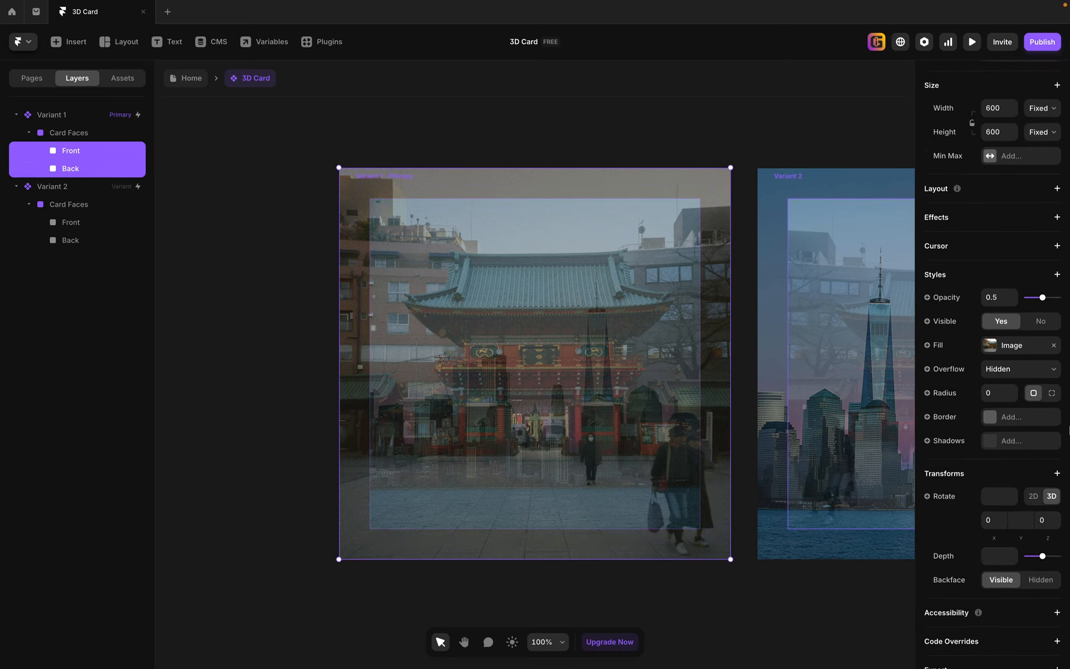
left_click(1046, 580)
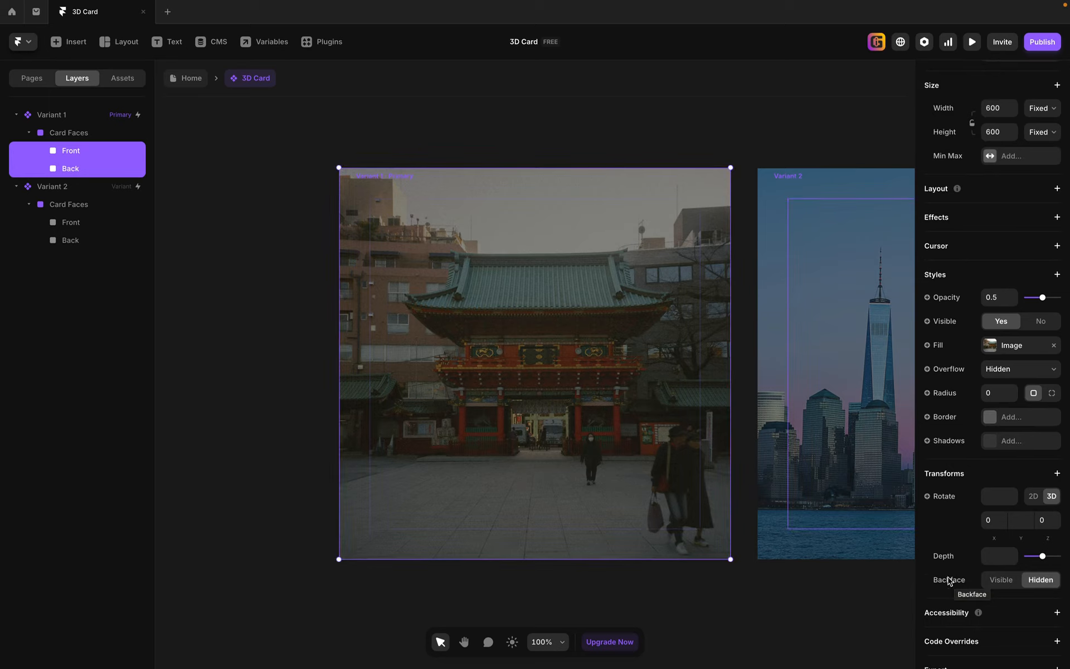
Preview the card with hidden backfaces, flip it several times to check each side, and close the preview.
left_click(972, 43)
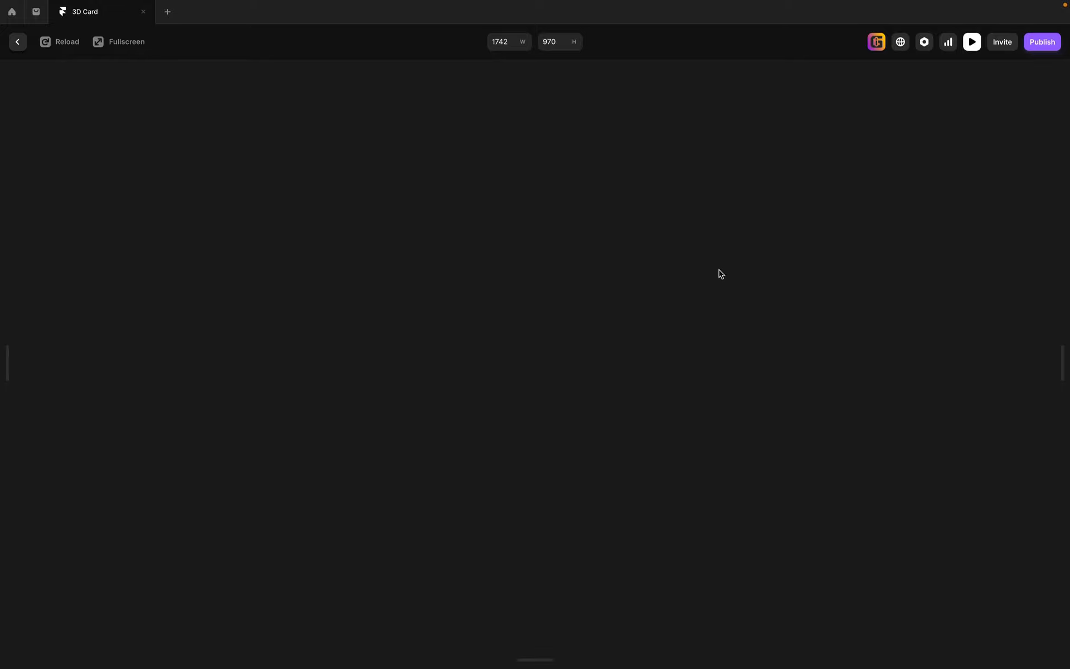
left_click(582, 341)
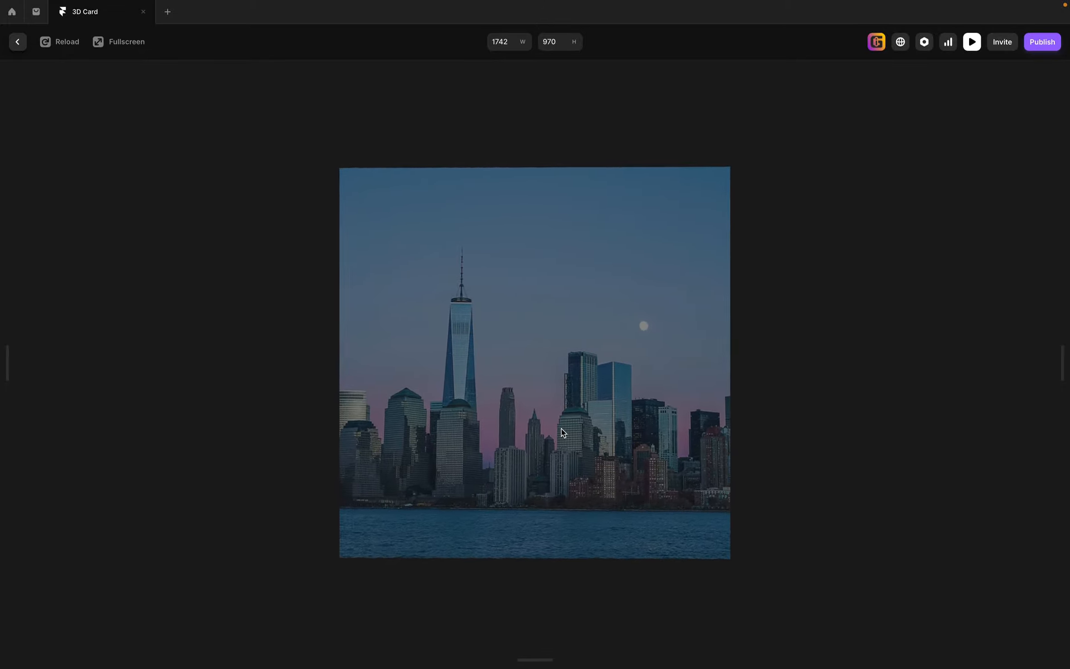
left_click(501, 390)
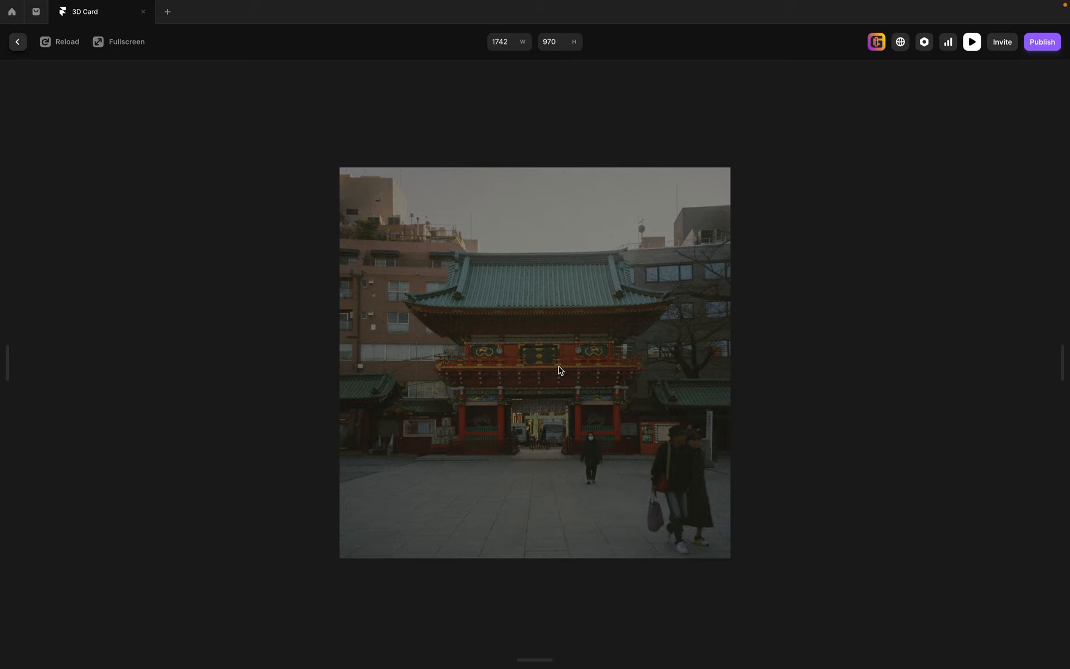
left_click(558, 366)
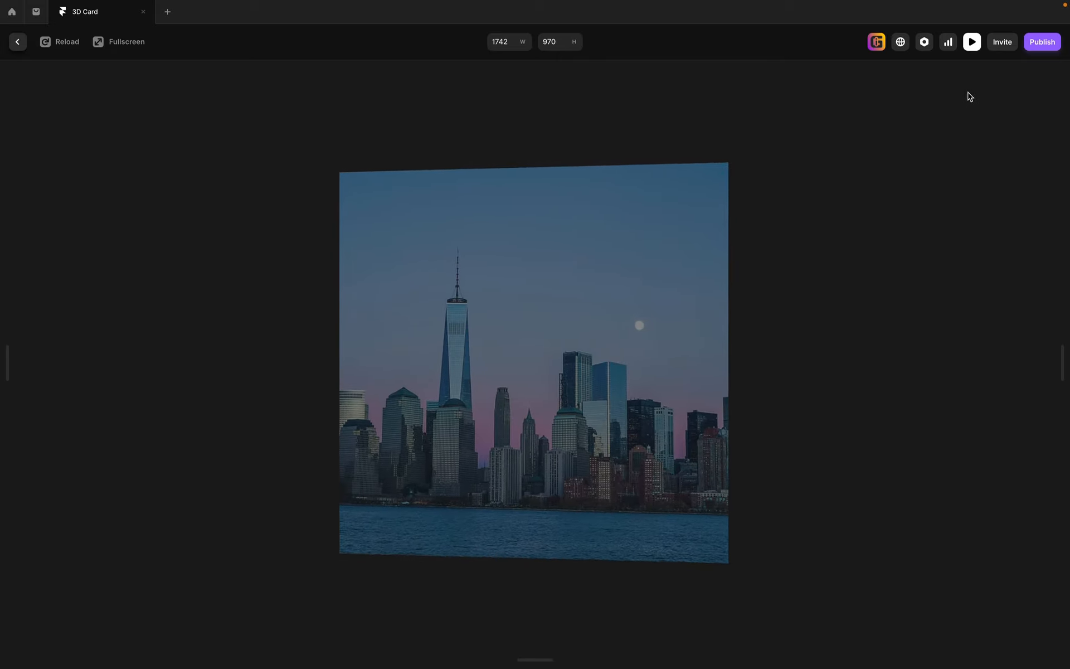
left_click(972, 42)
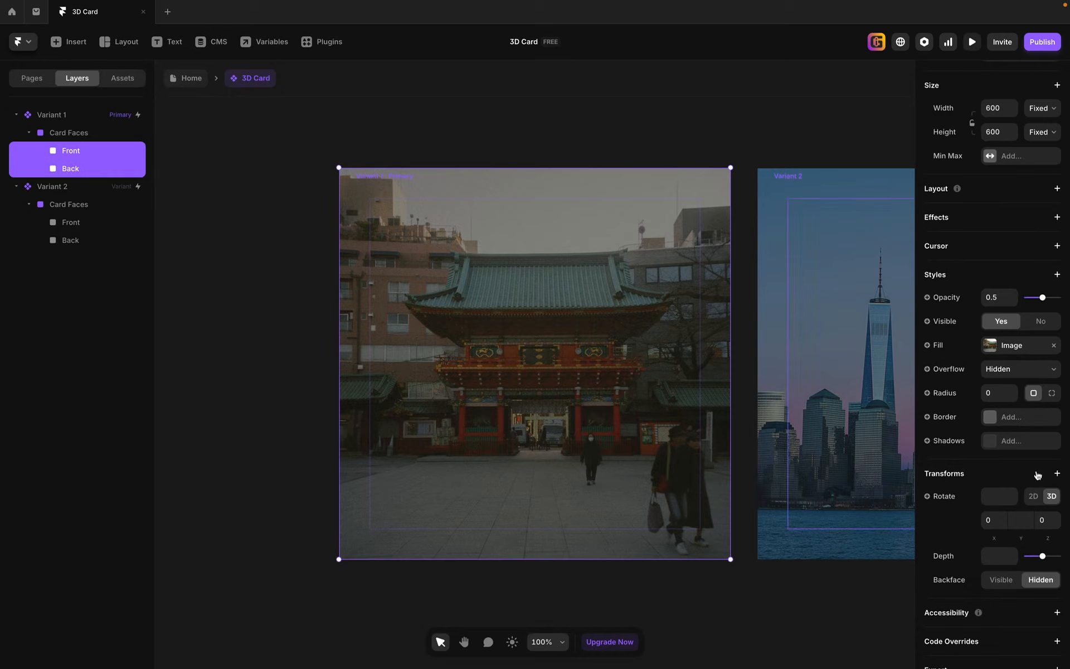
Set the opacity of both the Front and Back faces of Variant 1 to 1.
left_click(999, 298)
type("1")
key("Return")
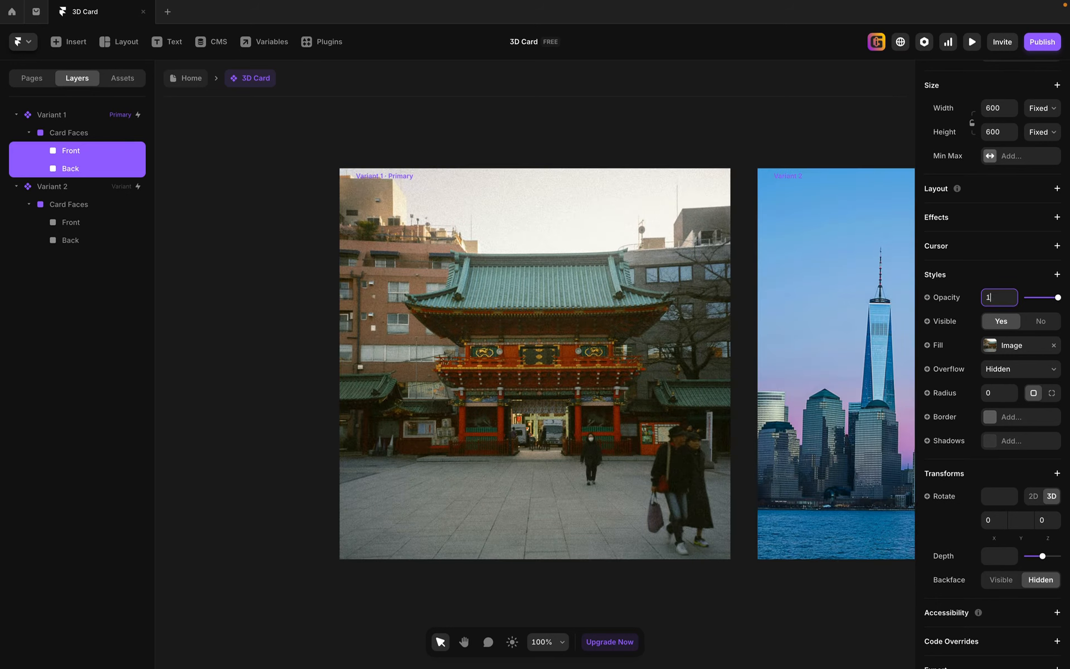
Set the opacity of the 04CF15 fill on Variant 1's Card Faces to 100%.
left_click(62, 134)
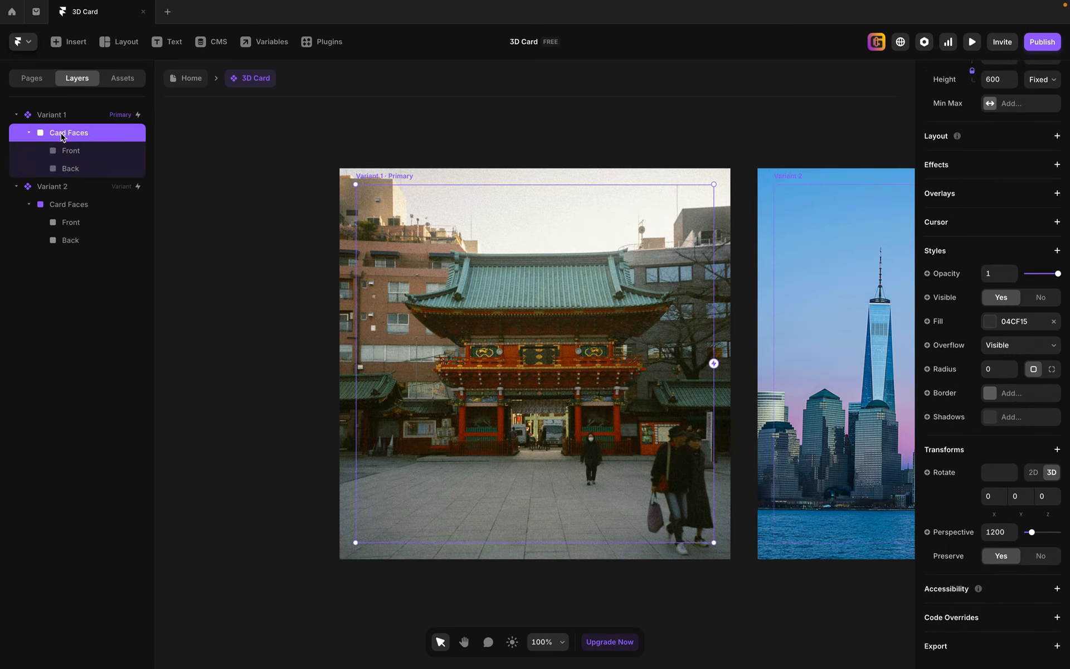
left_click(990, 324)
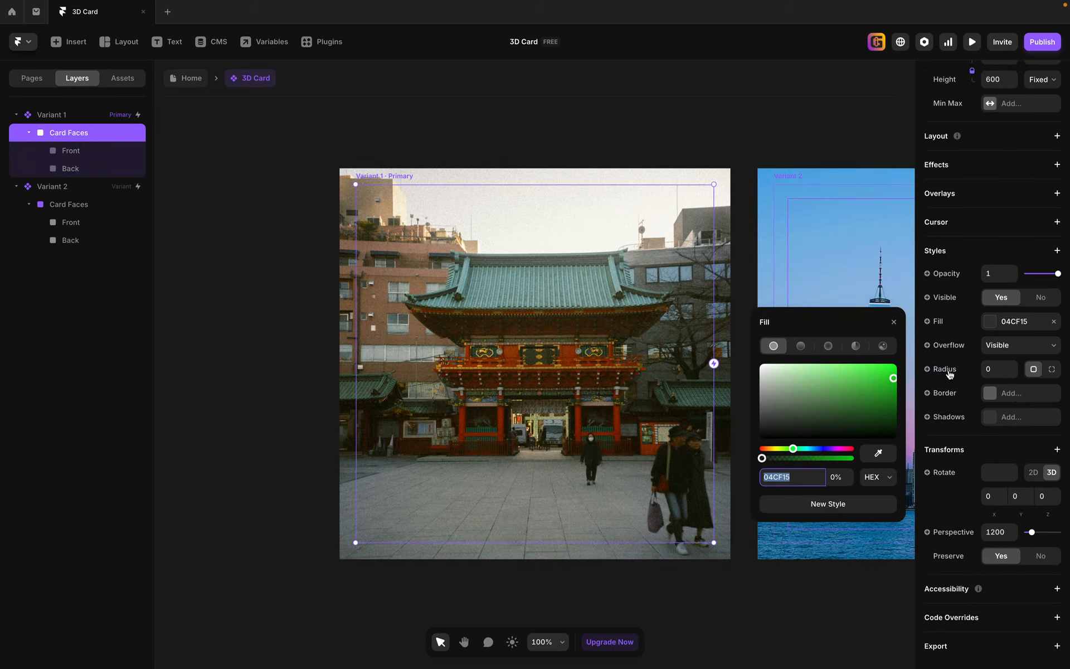
left_click(840, 478)
type("1")
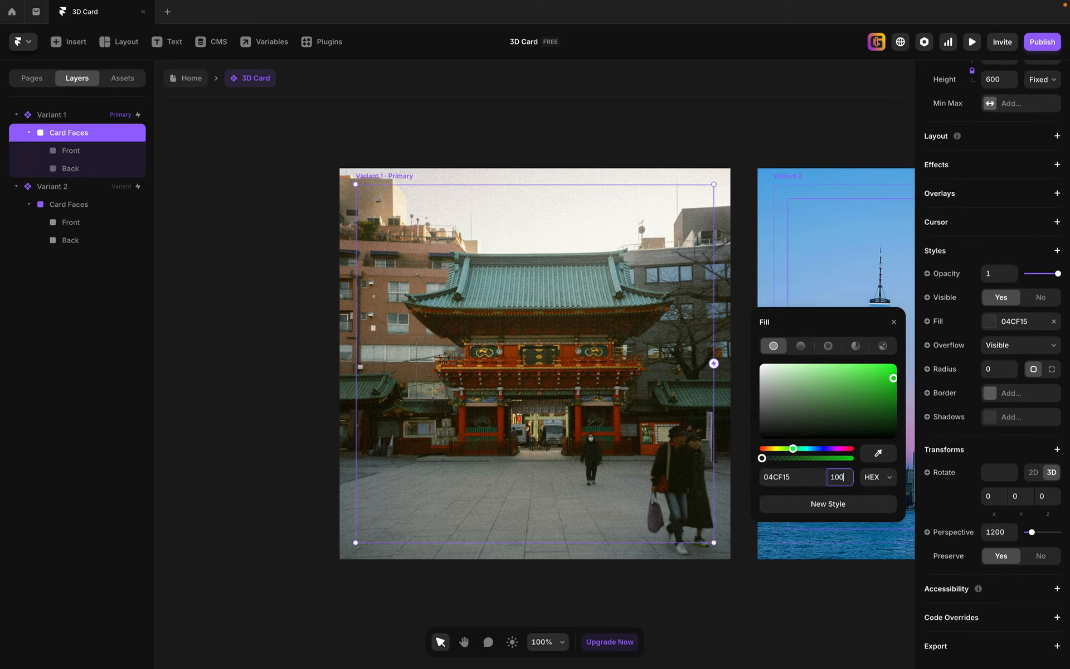
type("00")
key("Return")
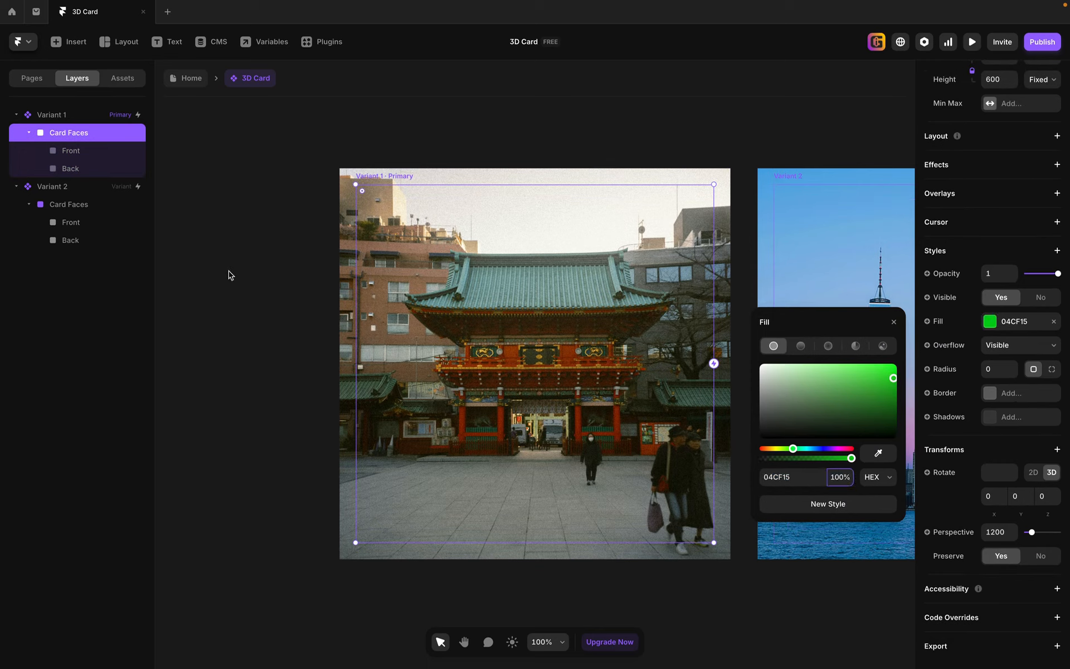
Replace the image fills of Variant 1 with solid colours, red E30505 for Front and blue 0962E8 for Back, and clear the selection.
left_click(92, 151)
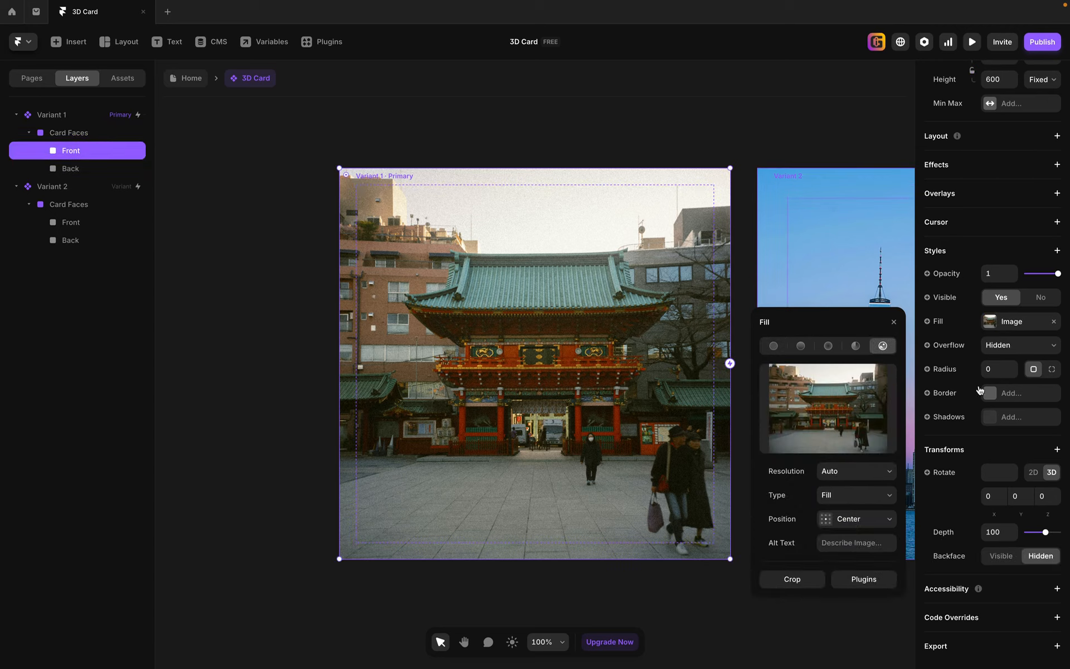
left_click(774, 346)
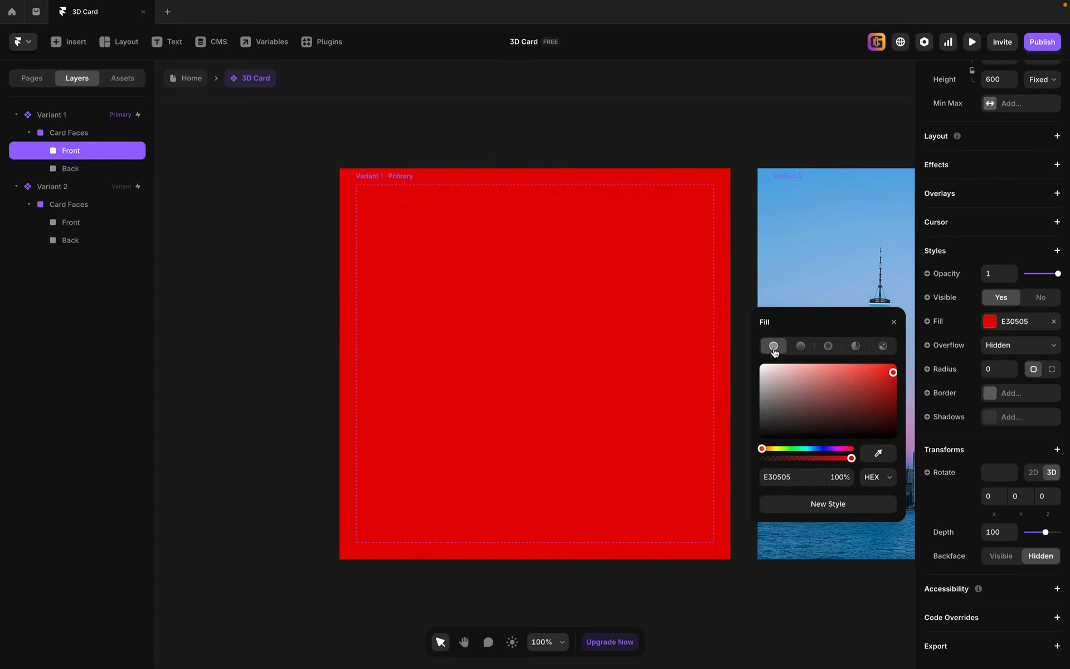
left_click(71, 169)
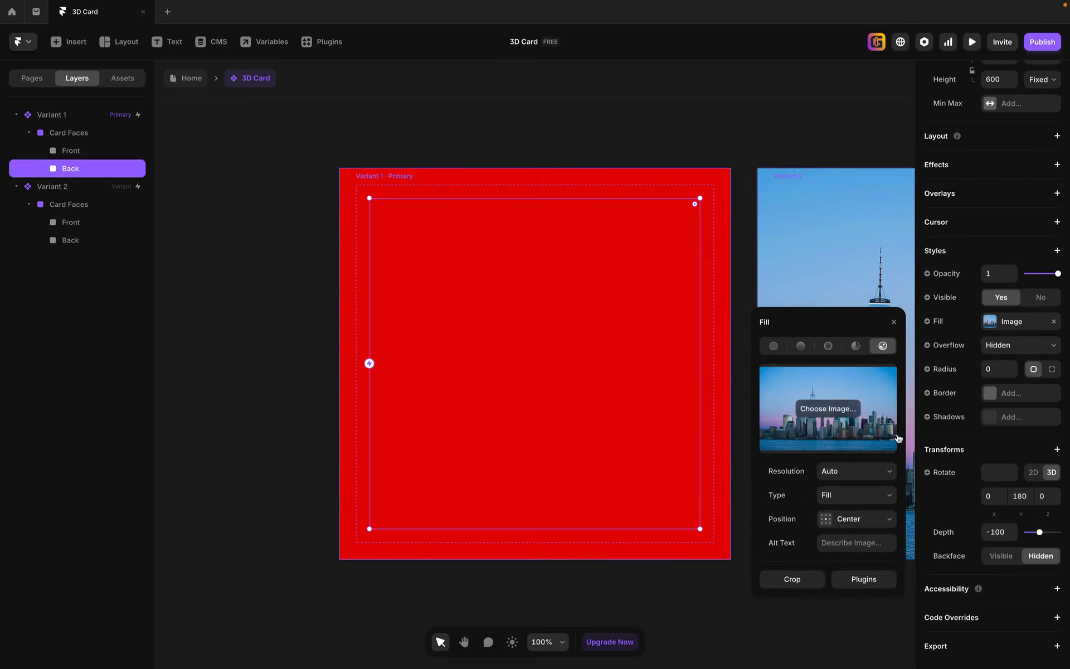
left_click(773, 346)
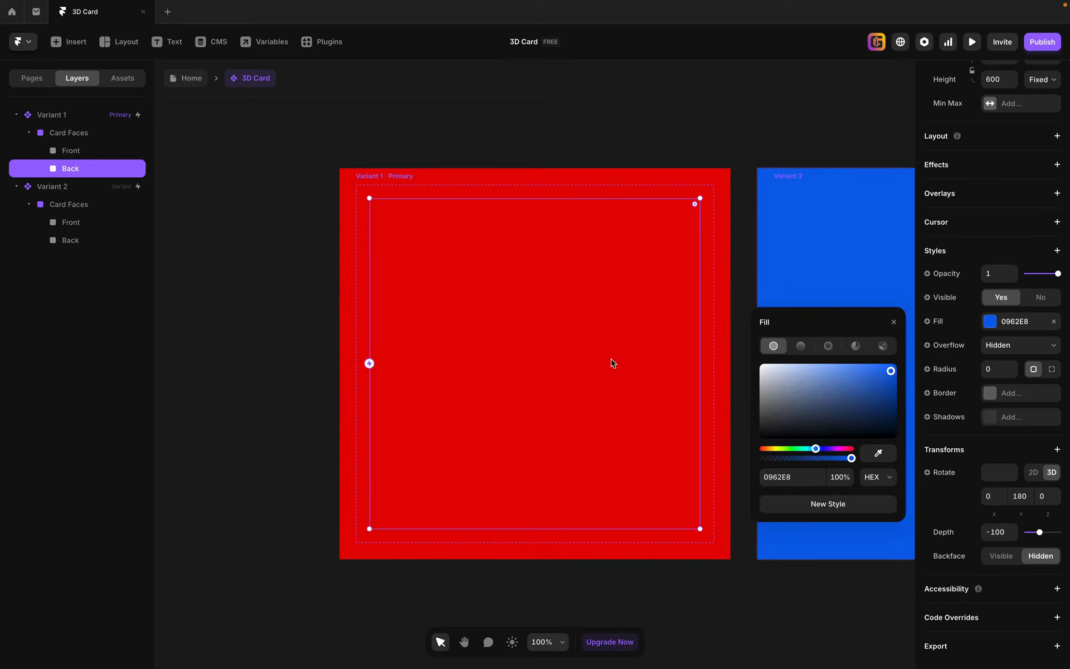
left_click(258, 323)
scroll(291, 378, "down", 3)
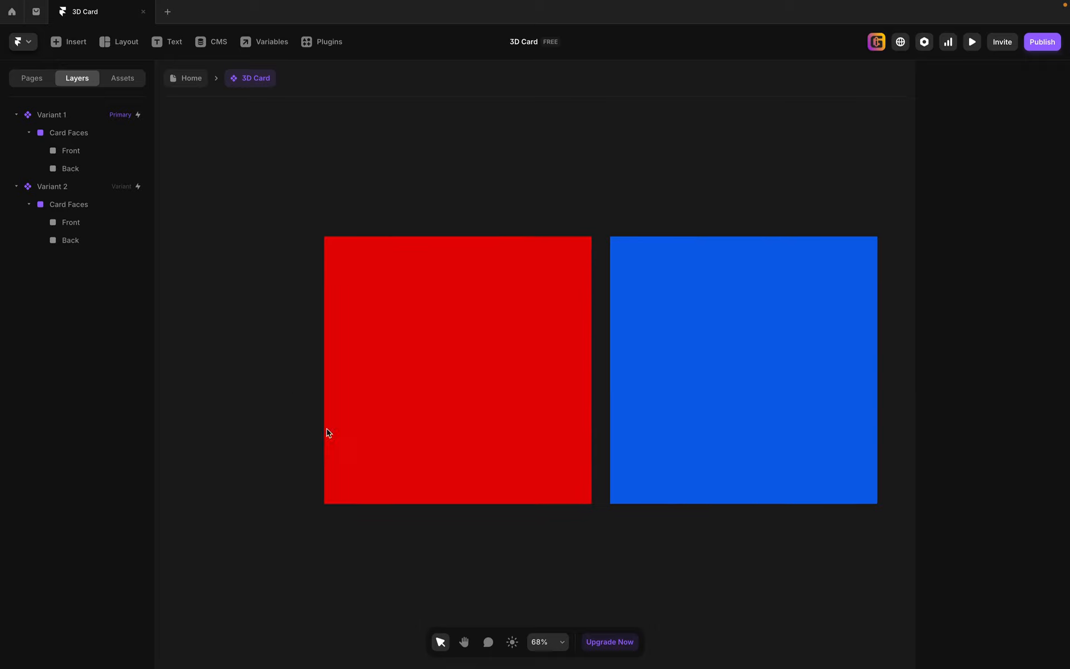
key("space")
left_click_drag(712, 560, 642, 541)
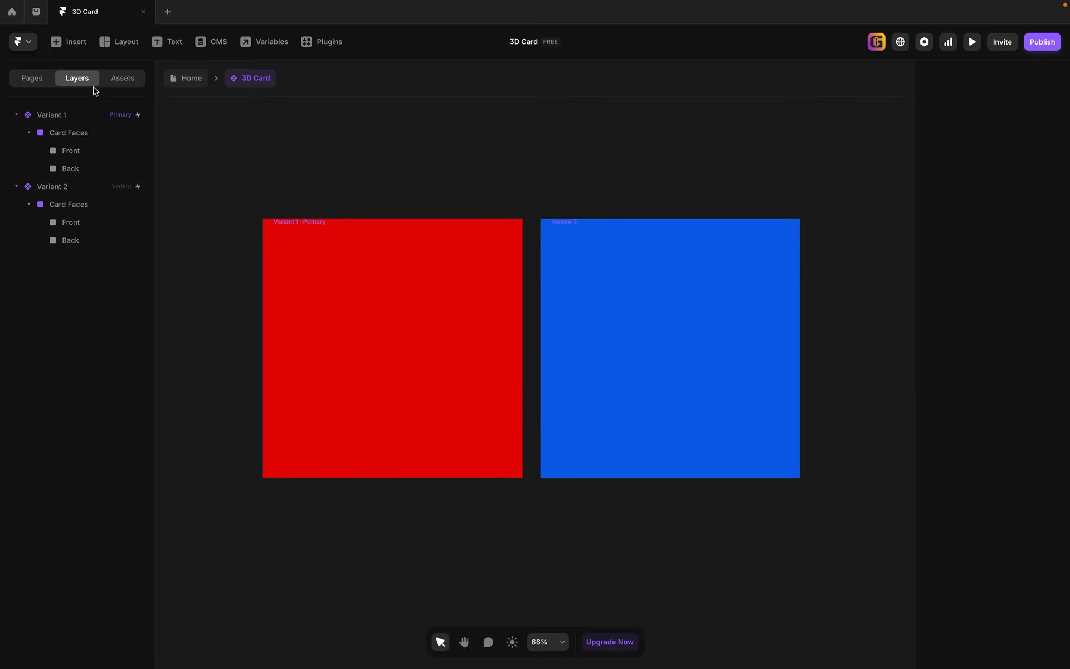
Tilt Variant 1's Card Faces to a Y rotation of 43 to inspect how the layers turn together, and reset the Y rotation to 0.
left_click(86, 134)
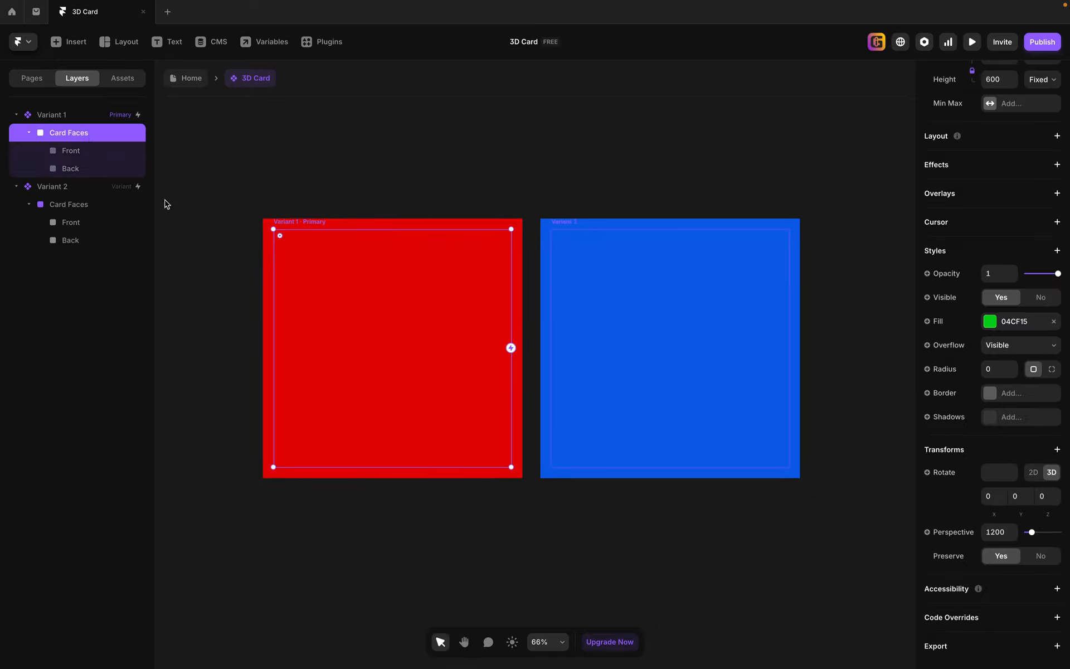
left_click(95, 150)
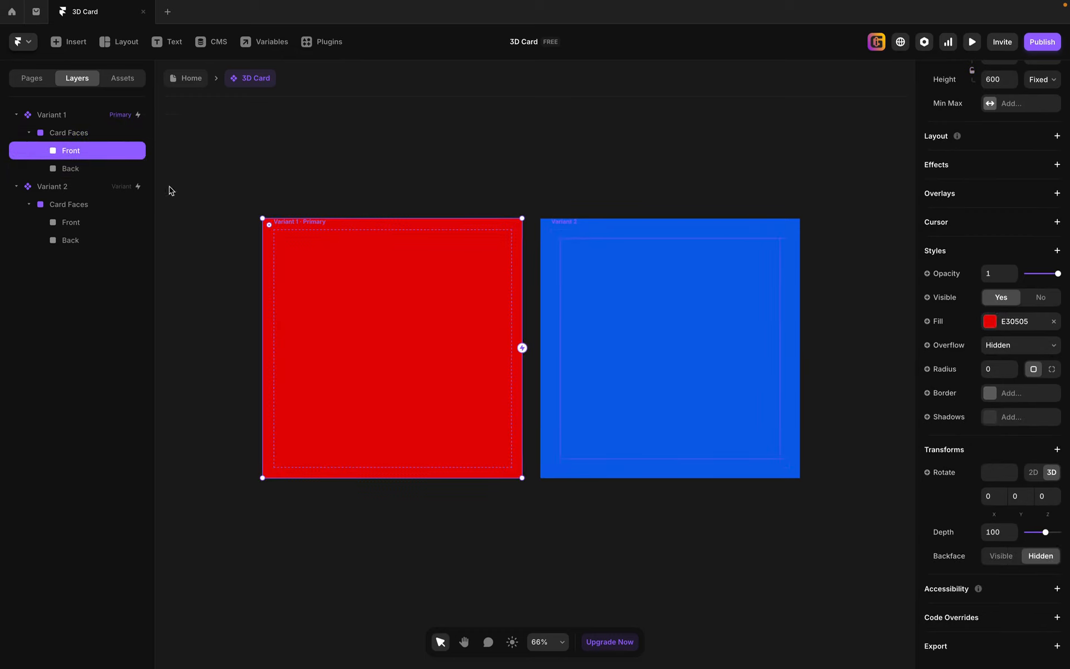
left_click(61, 170)
left_click(63, 153, "shift")
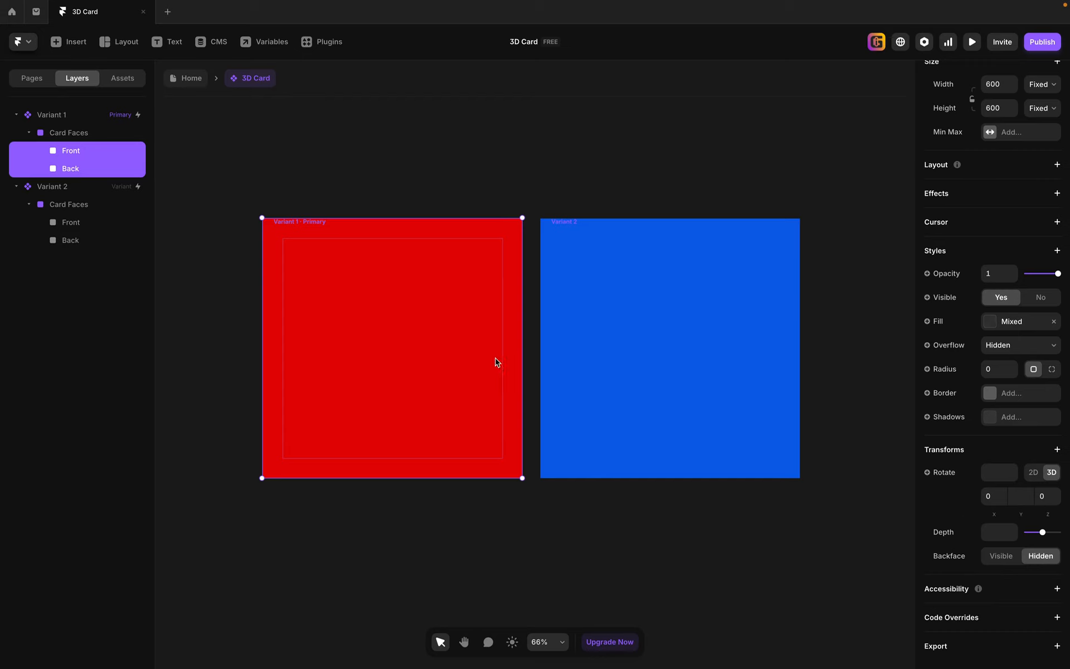
left_click(100, 134)
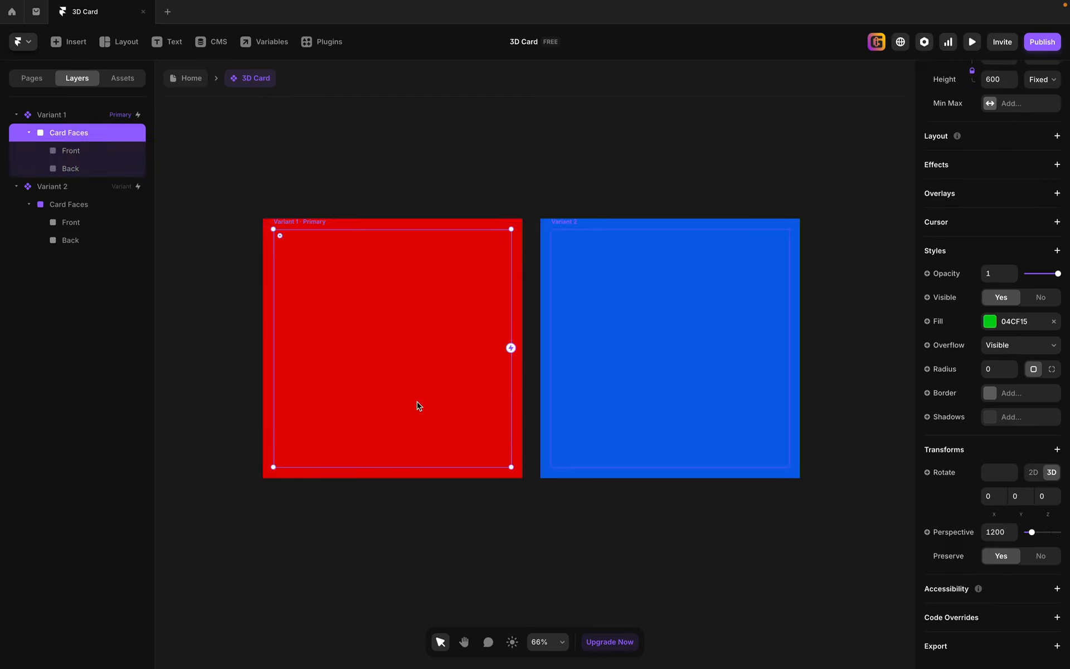
left_click_drag(1024, 517, 1038, 492)
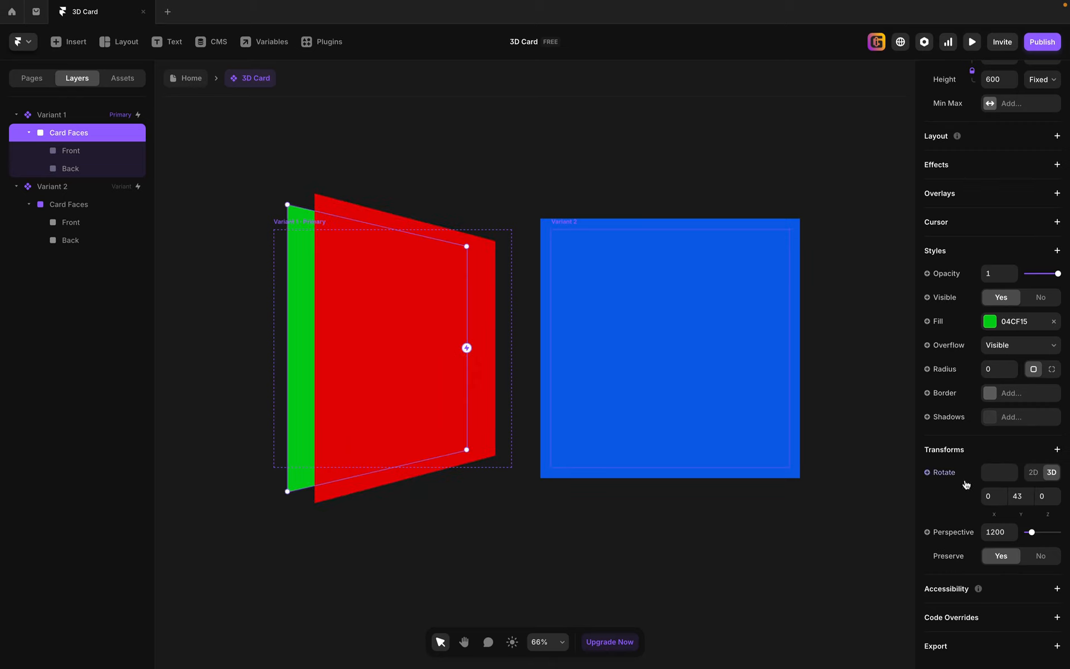
left_click(1021, 495)
type("0")
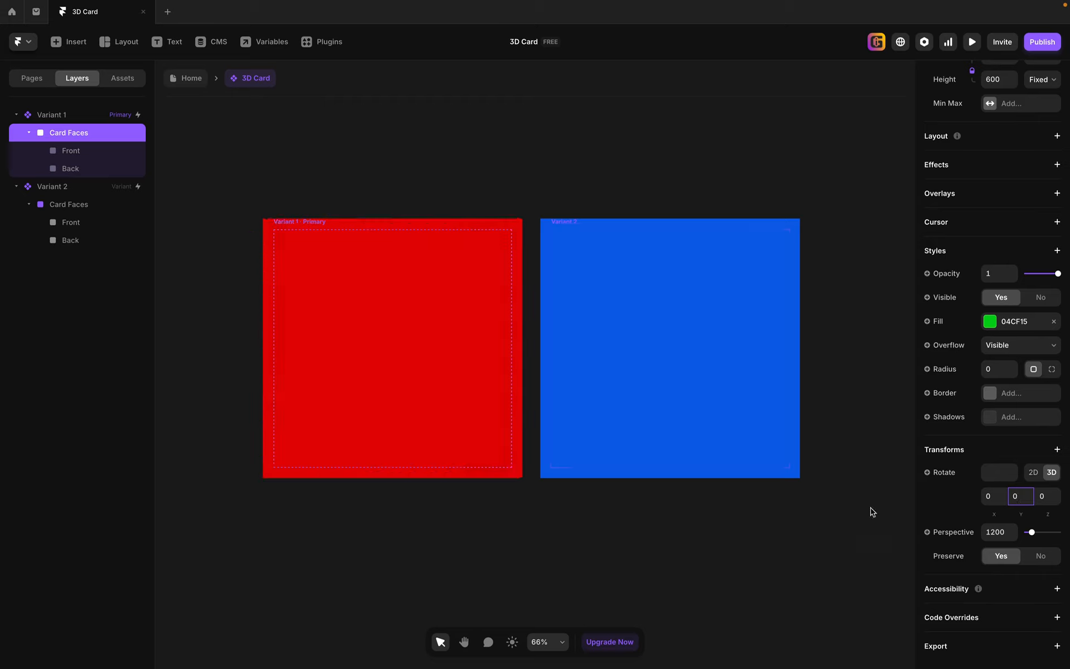
Preview the card component, flip it repeatedly to check how its faces and layers turn, and return to the canvas with nothing selected.
left_click(972, 42)
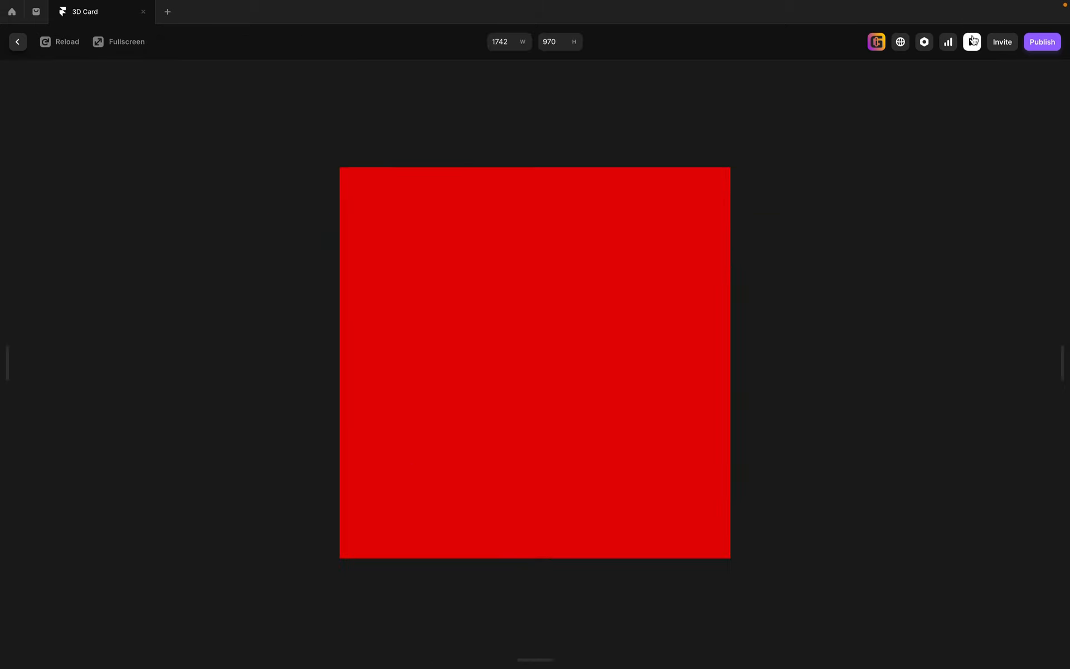
left_click(537, 396)
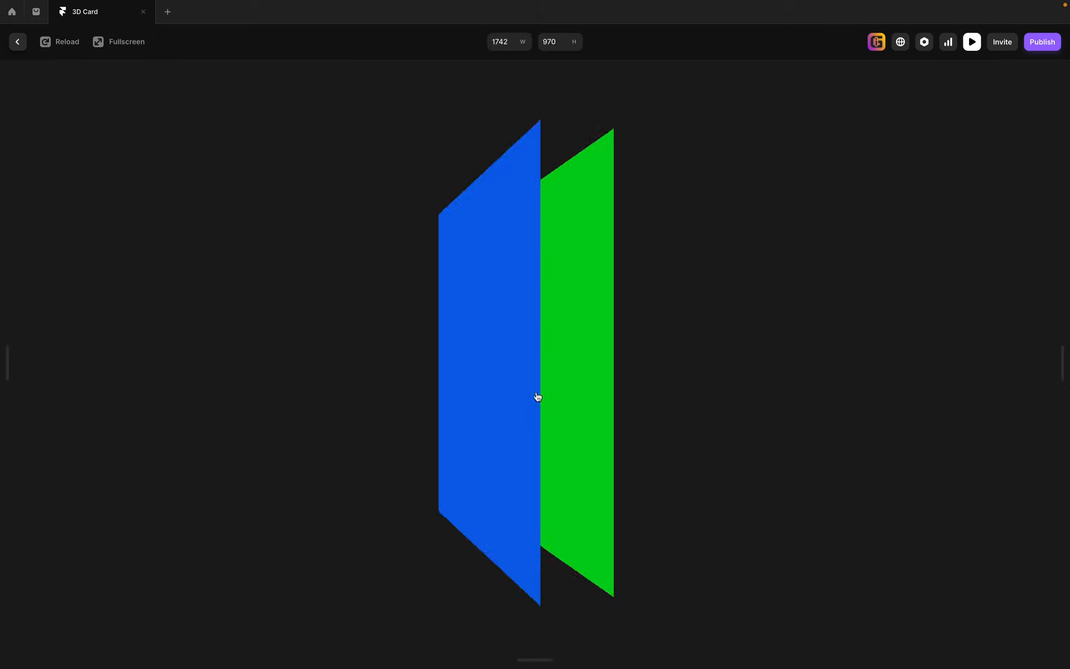
left_click(550, 346)
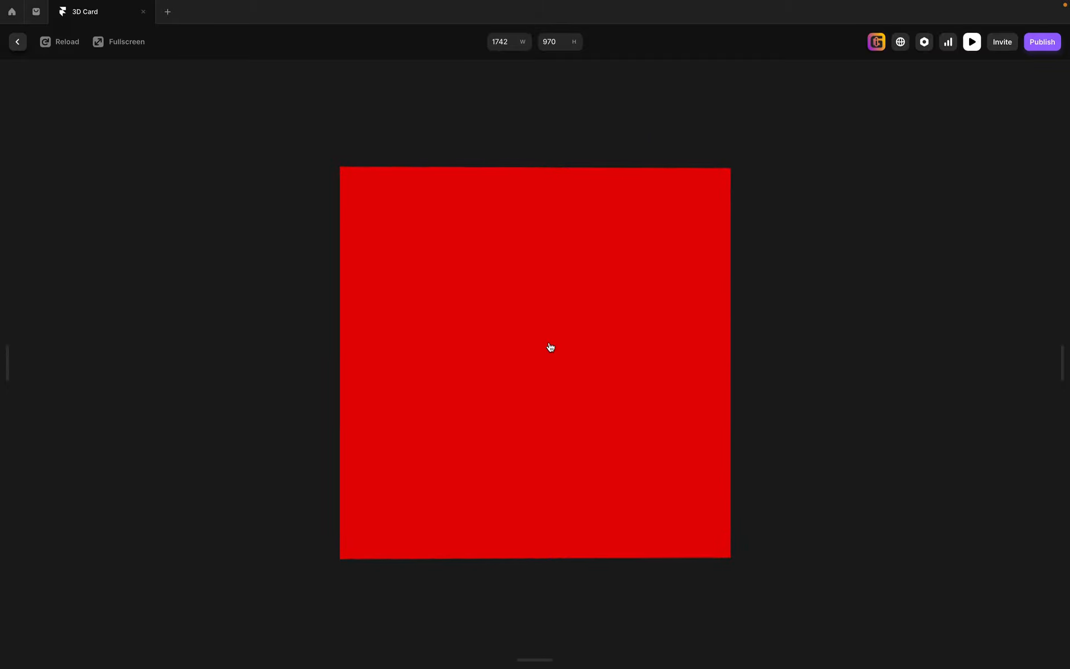
left_click(551, 437)
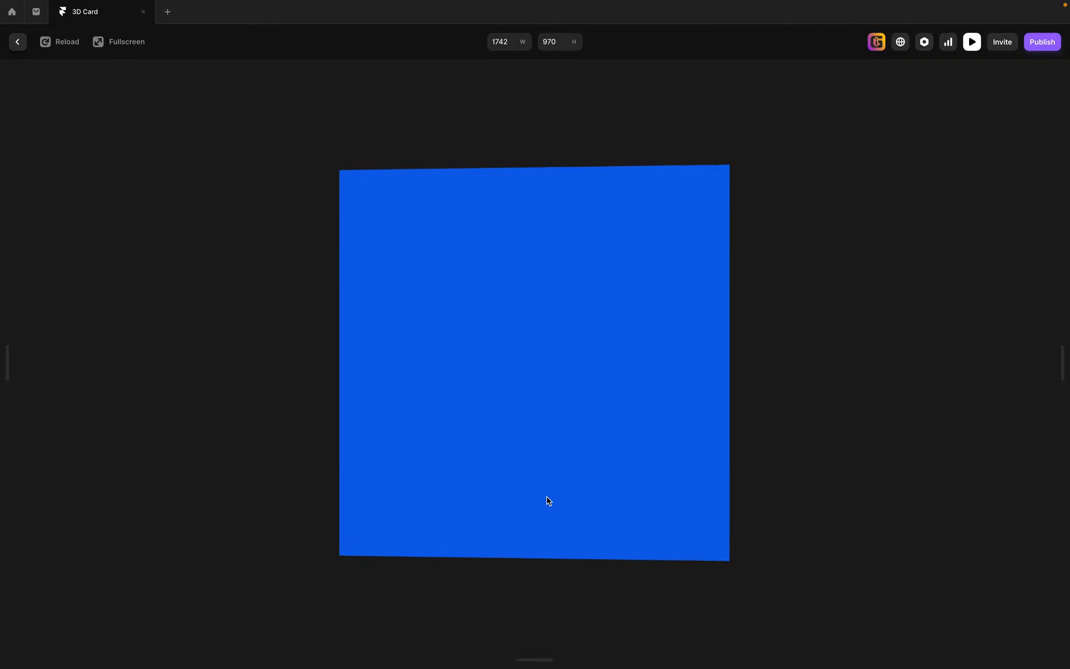
left_click(547, 500)
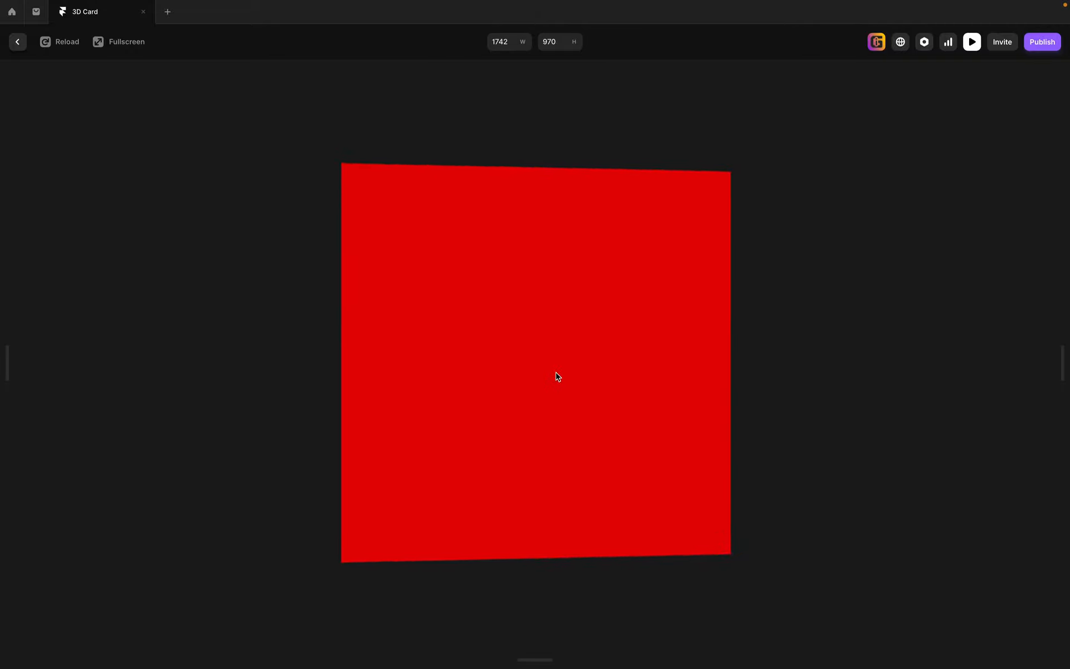
left_click(614, 353)
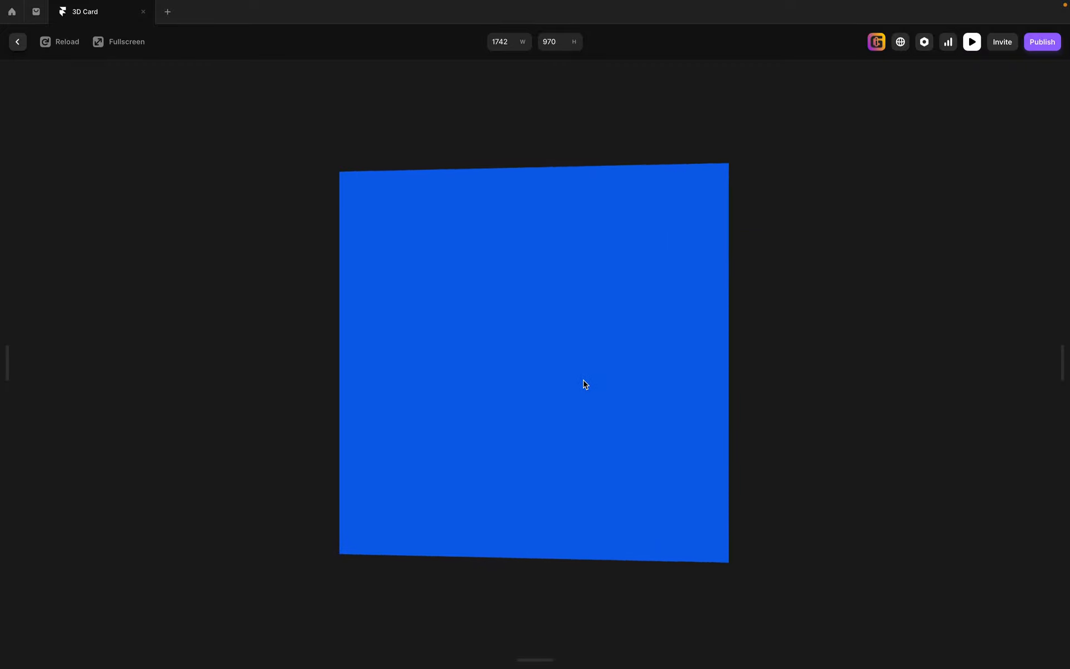
left_click(582, 382)
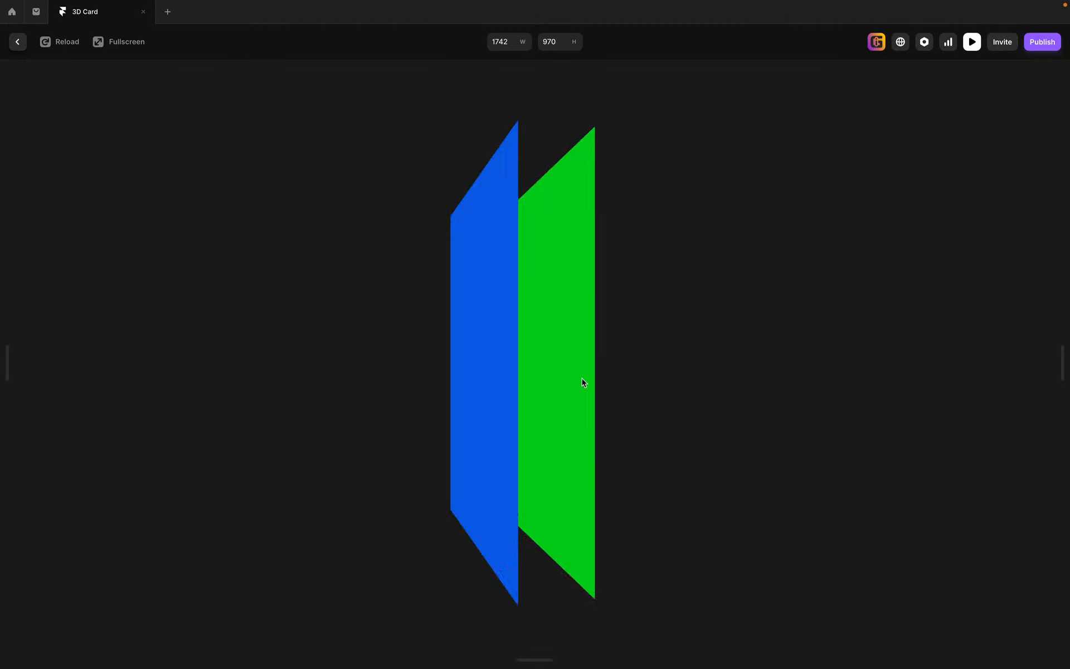
left_click(972, 41)
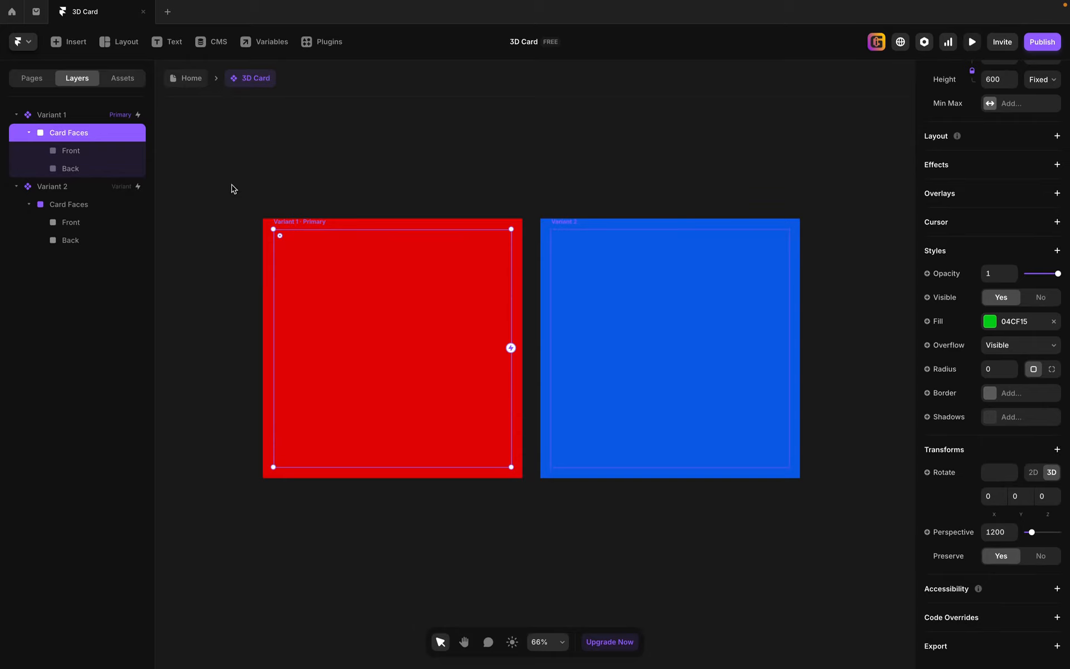
left_click(212, 181)
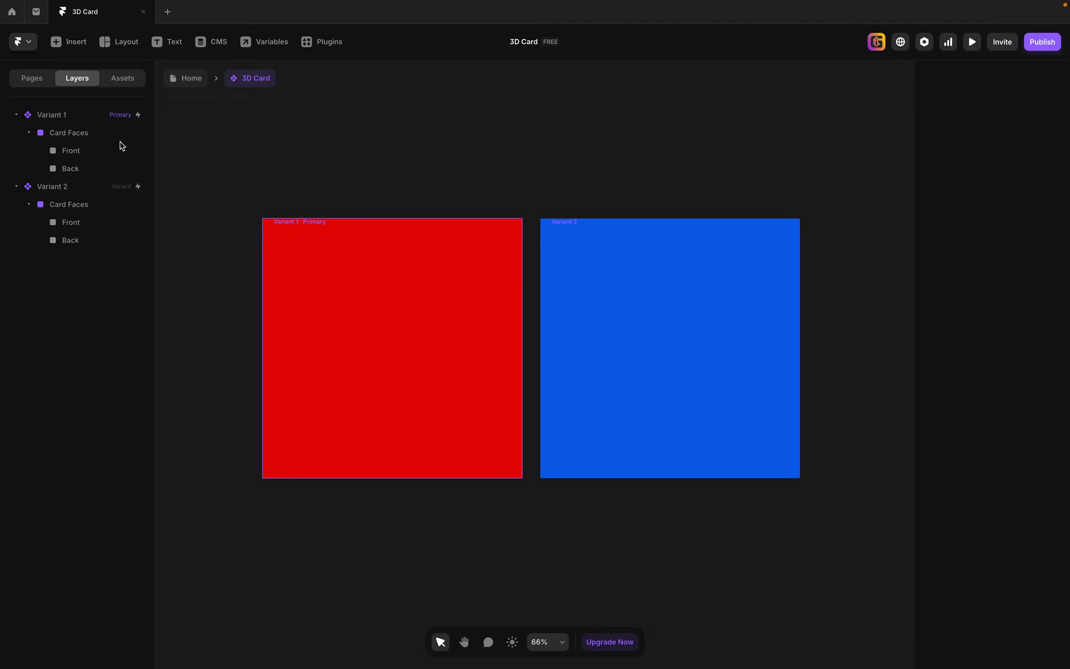
Insert the ready-made three-card Blog section and place it below the two variants at about X 49, Y 699.
left_click(69, 43)
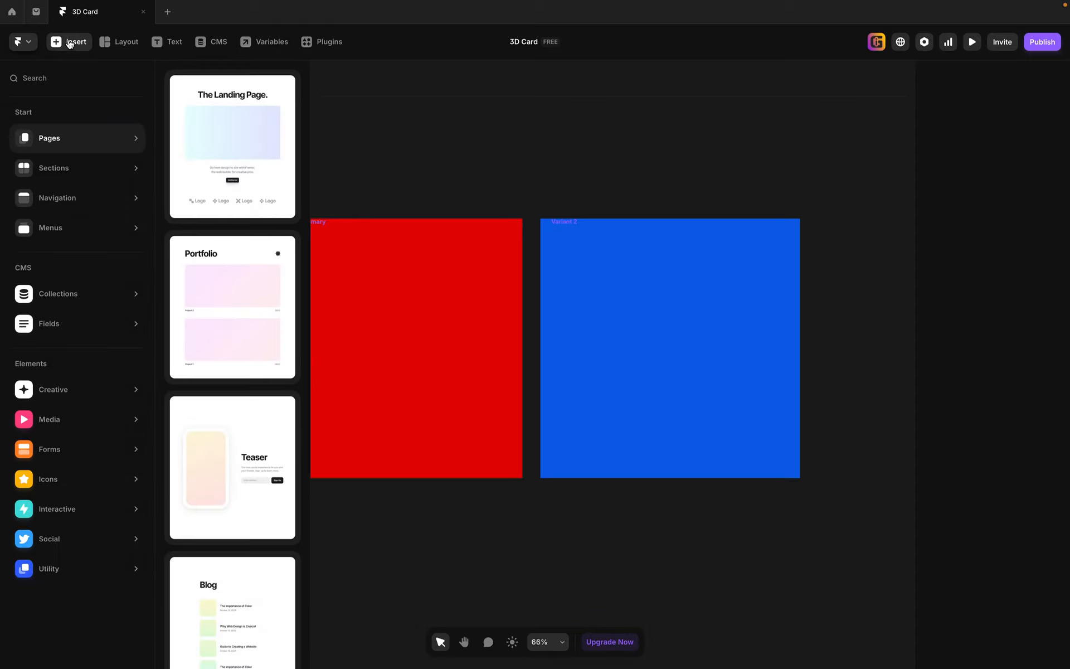
mouse_move(65, 171)
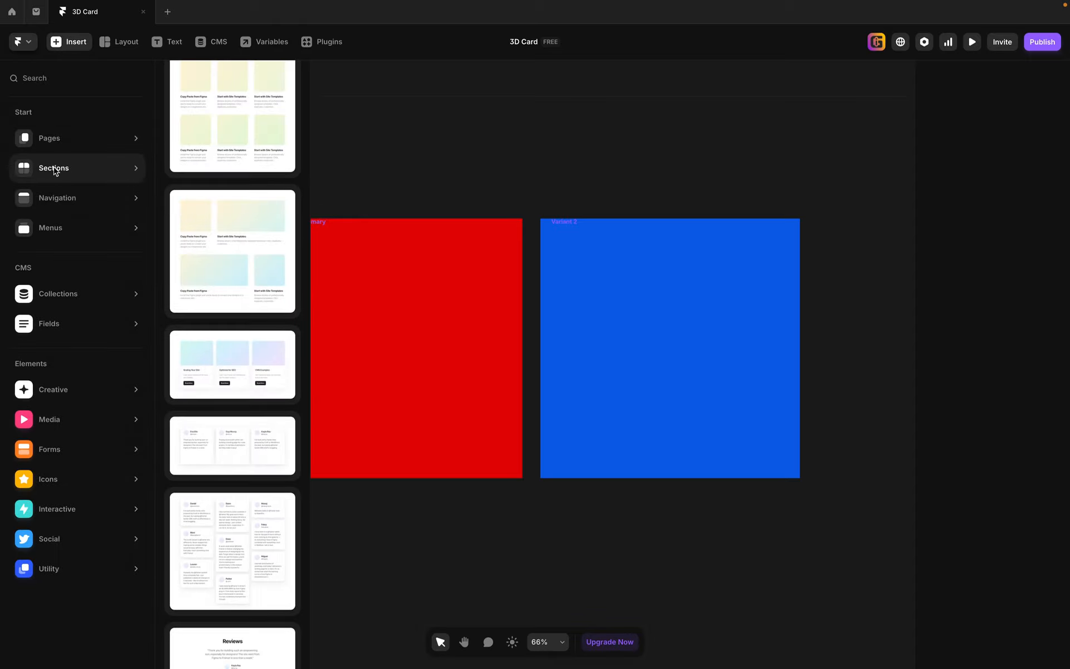
left_click(274, 374)
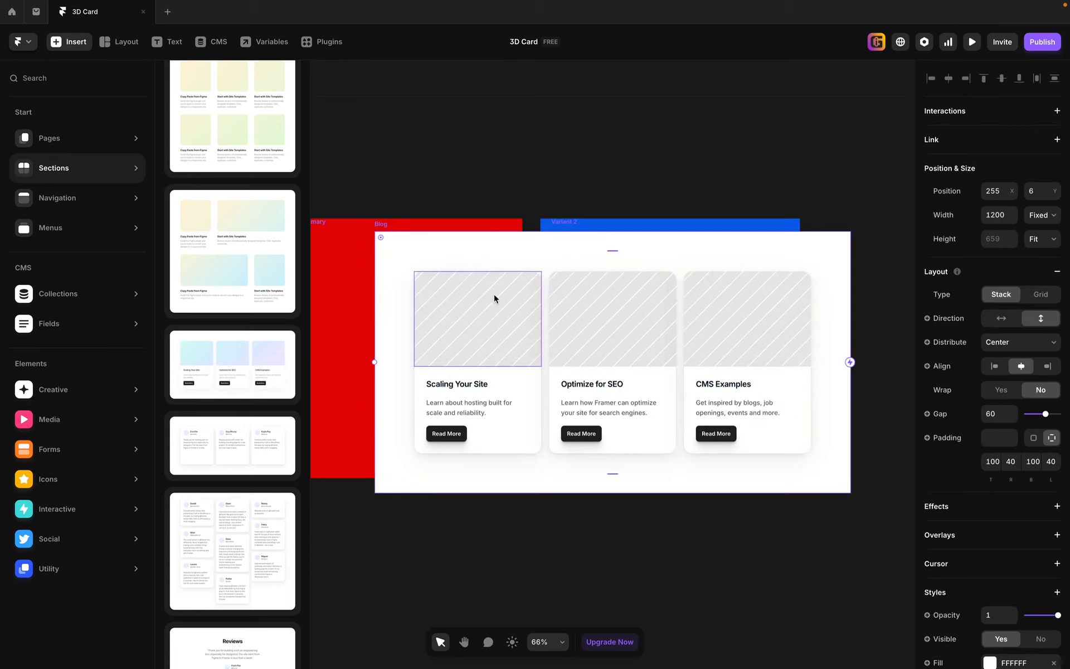
left_click(70, 44)
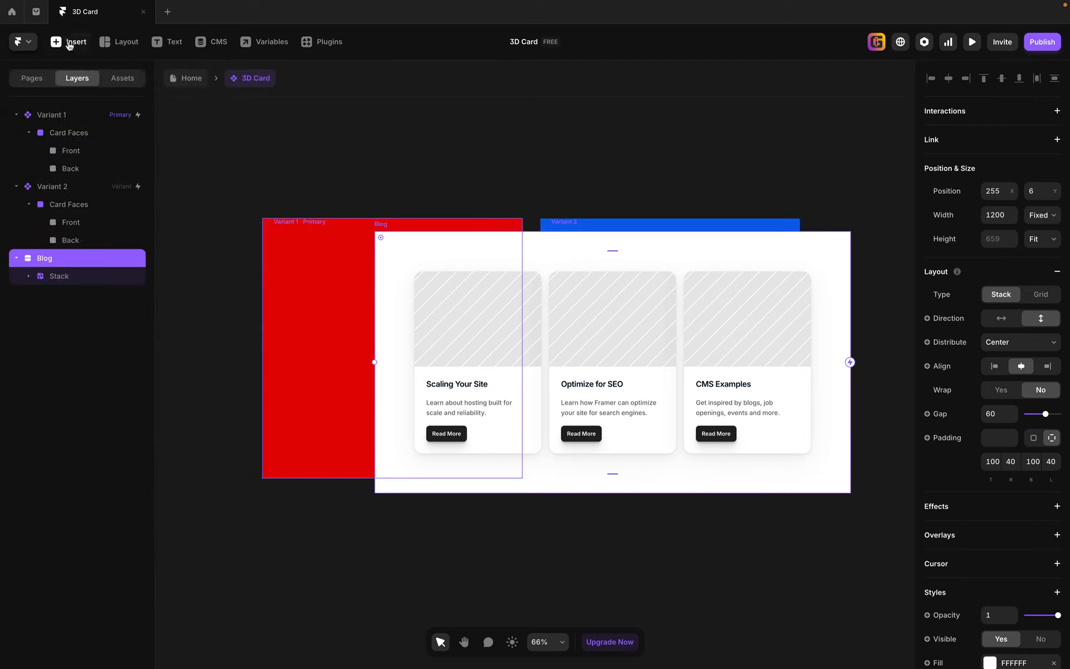
left_click_drag(528, 255, 448, 521)
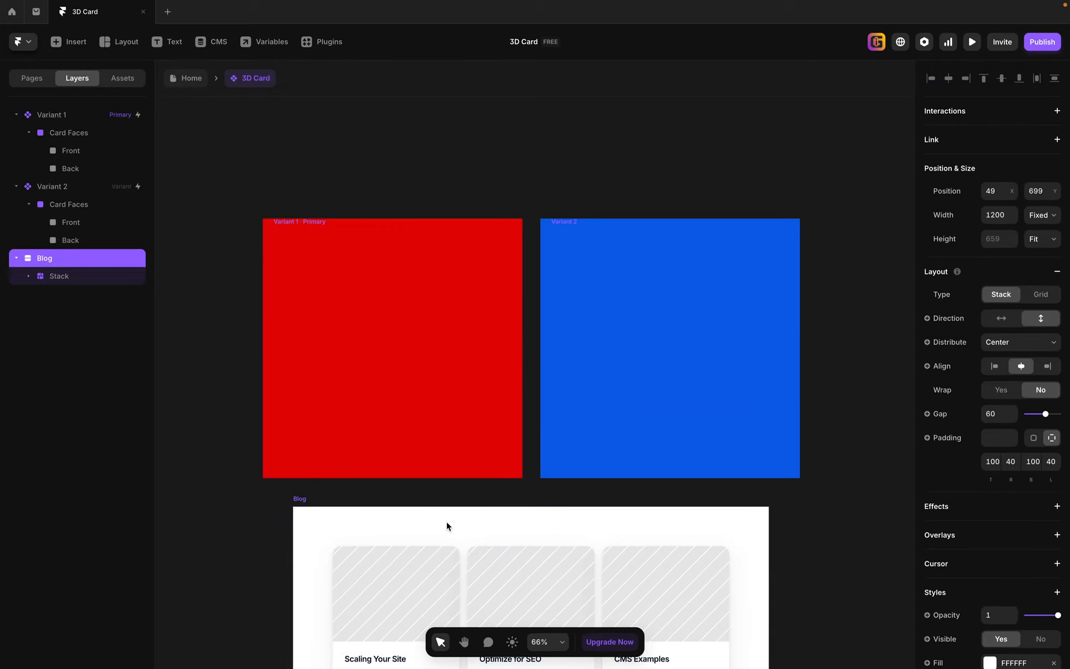
scroll(545, 463, "down", 3)
scroll(545, 460, "down", 1)
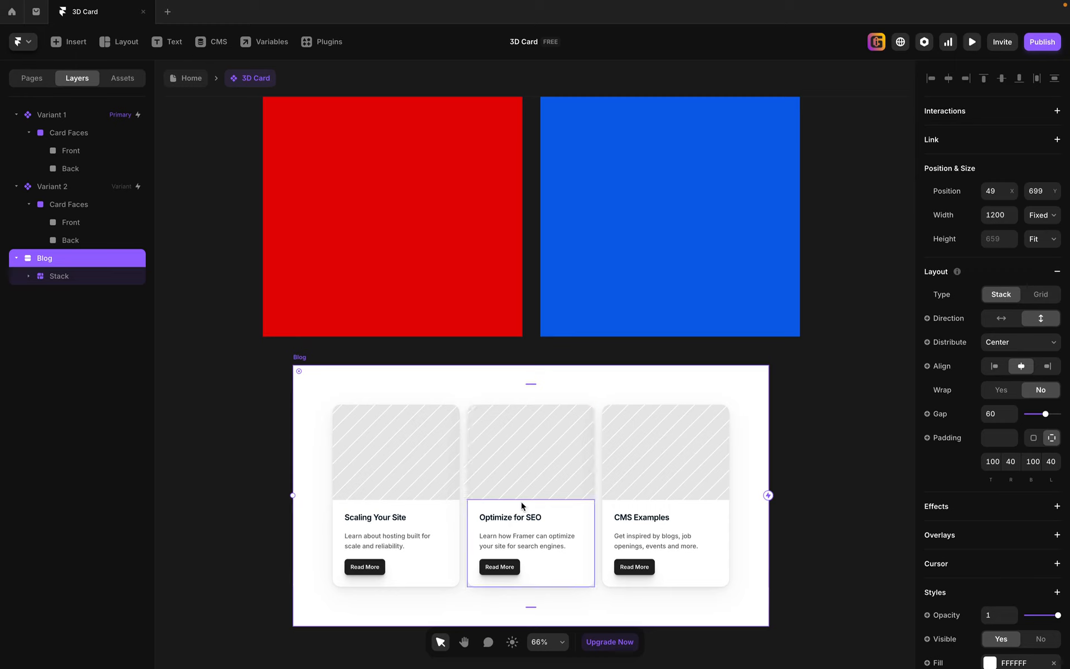
Examine the two variants and the layer structure of the Blog section, including its Stack and the Cards nested inside it.
scroll(491, 484, "up", 1)
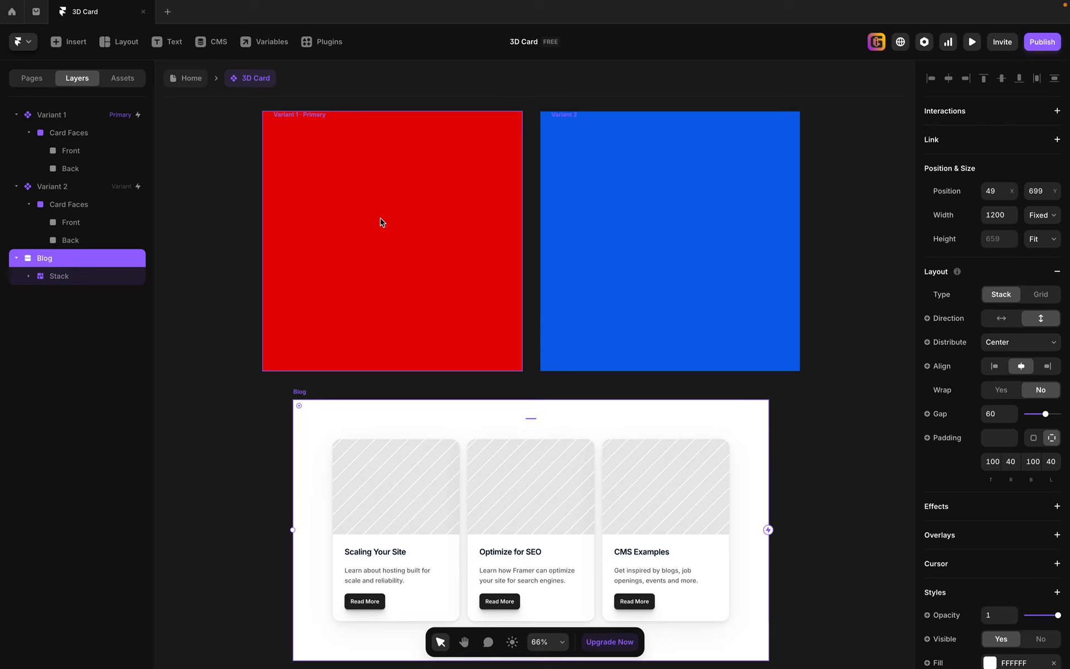
scroll(384, 217, "up", 2)
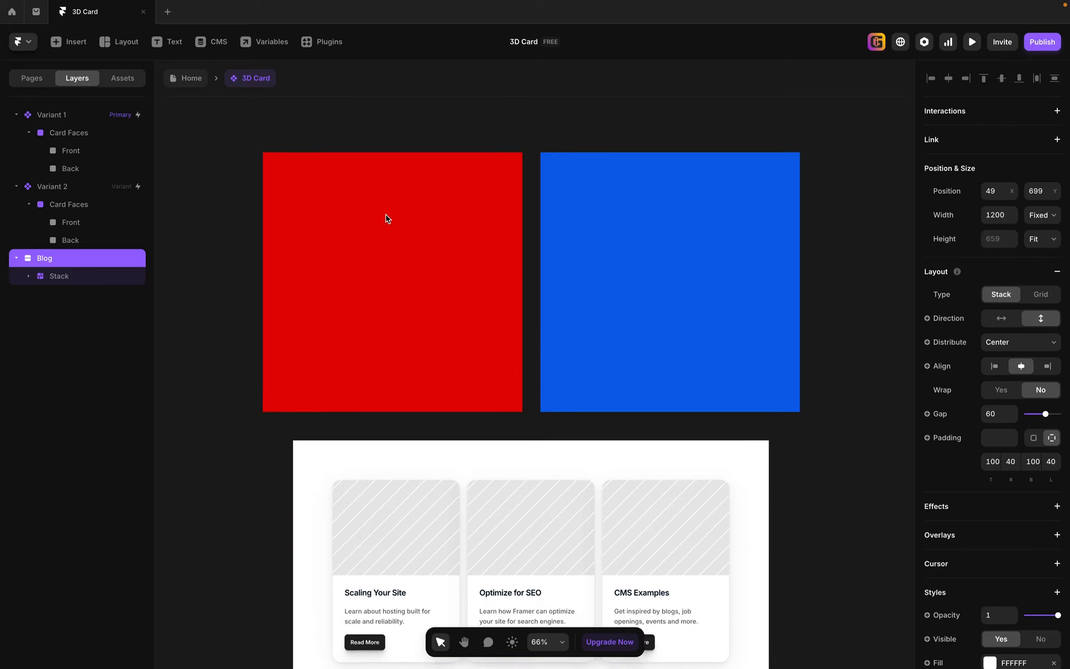
left_click(58, 190)
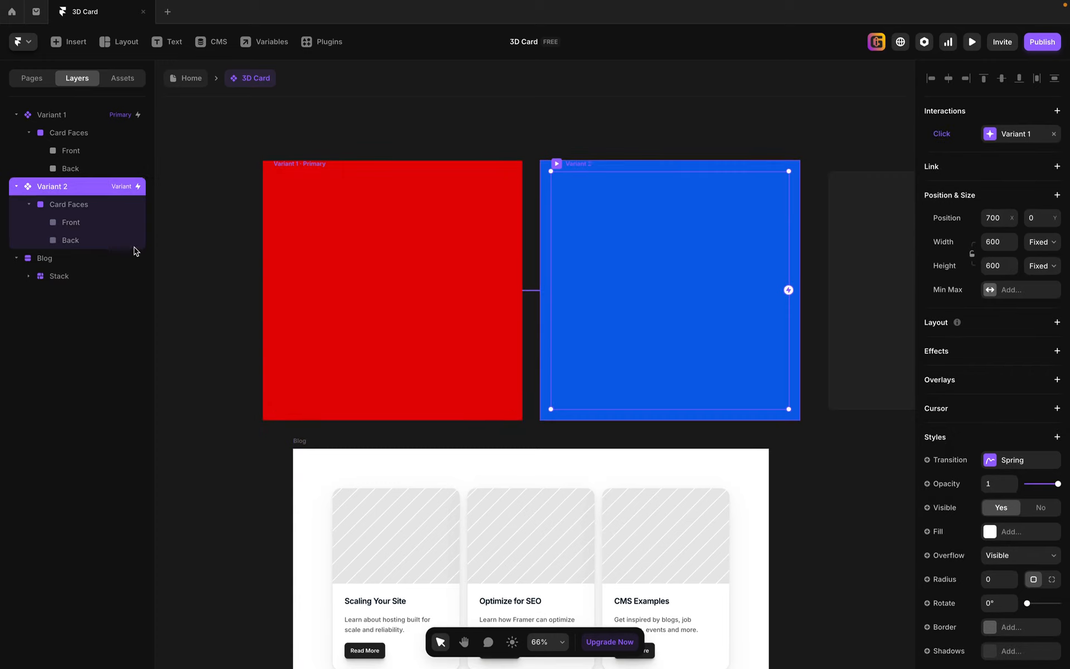
left_click(49, 117)
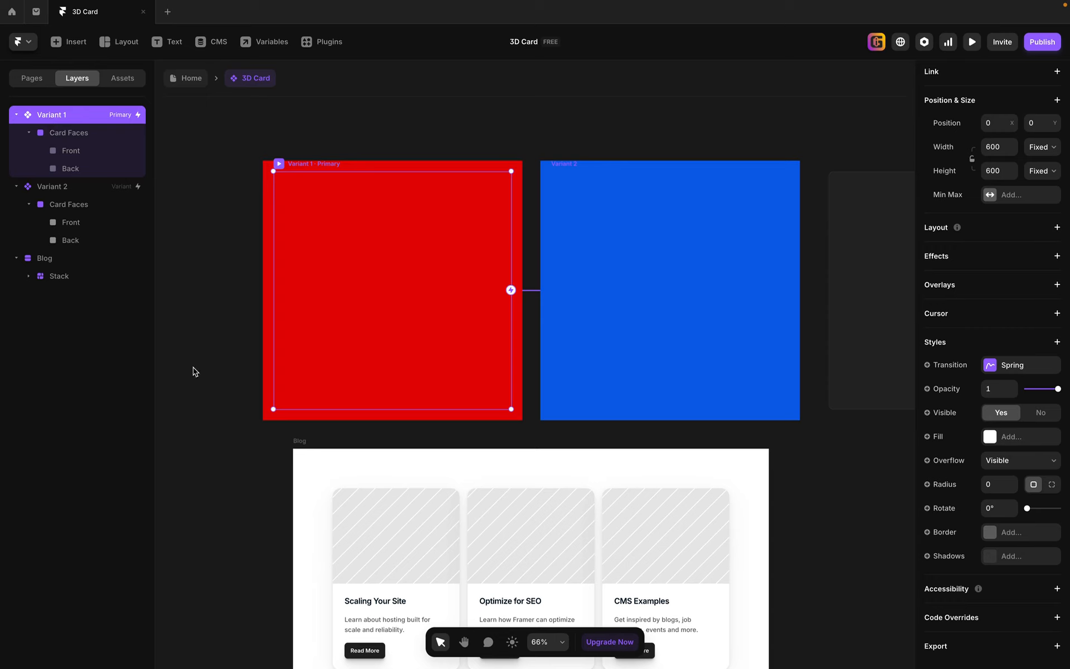
left_click(61, 258)
scroll(446, 481, "down", 3)
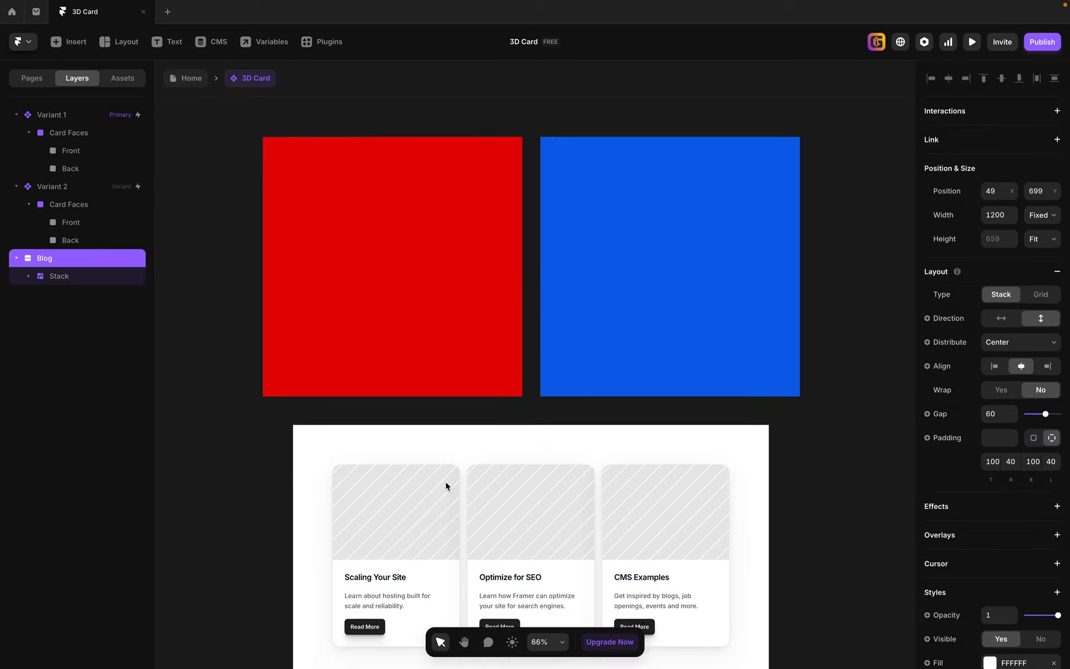
left_click(28, 276)
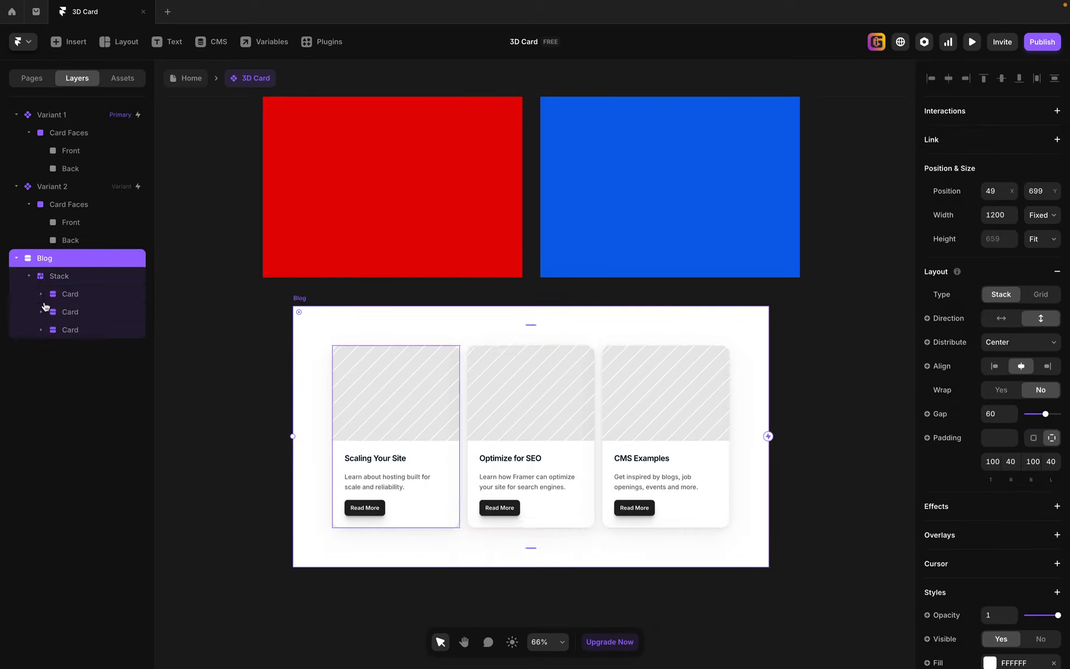
left_click(58, 278)
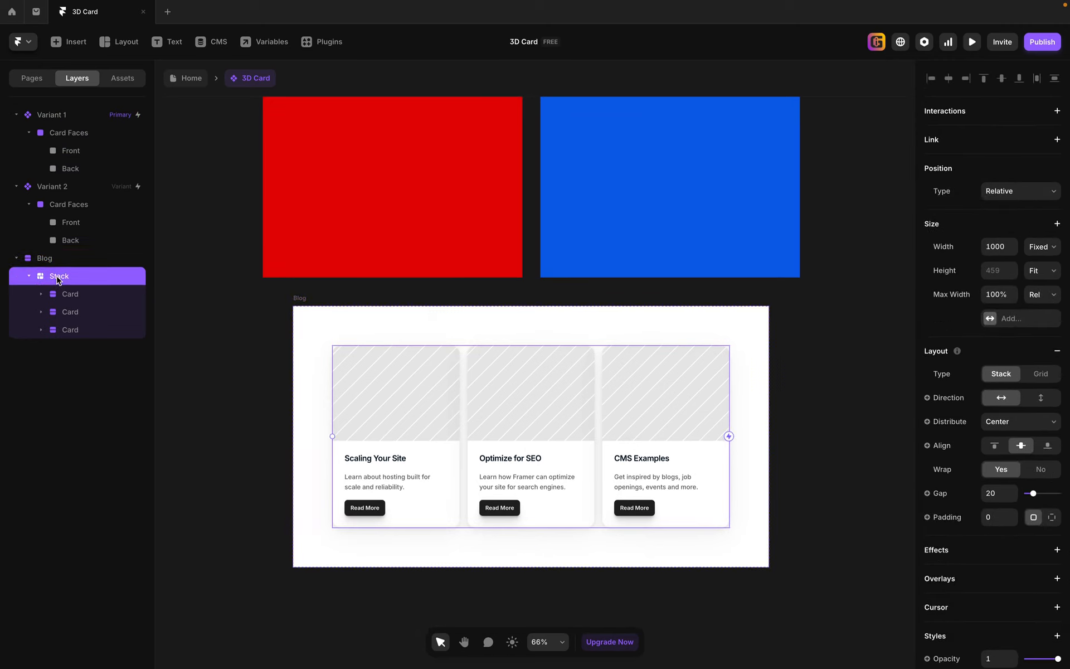
left_click(69, 296)
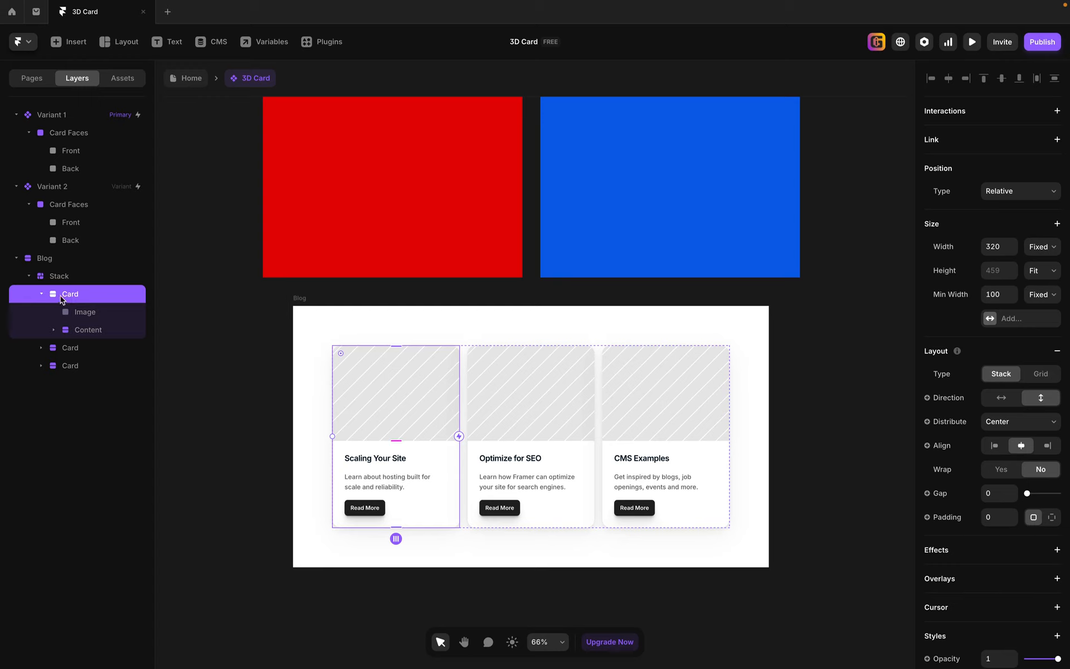
left_click(42, 294)
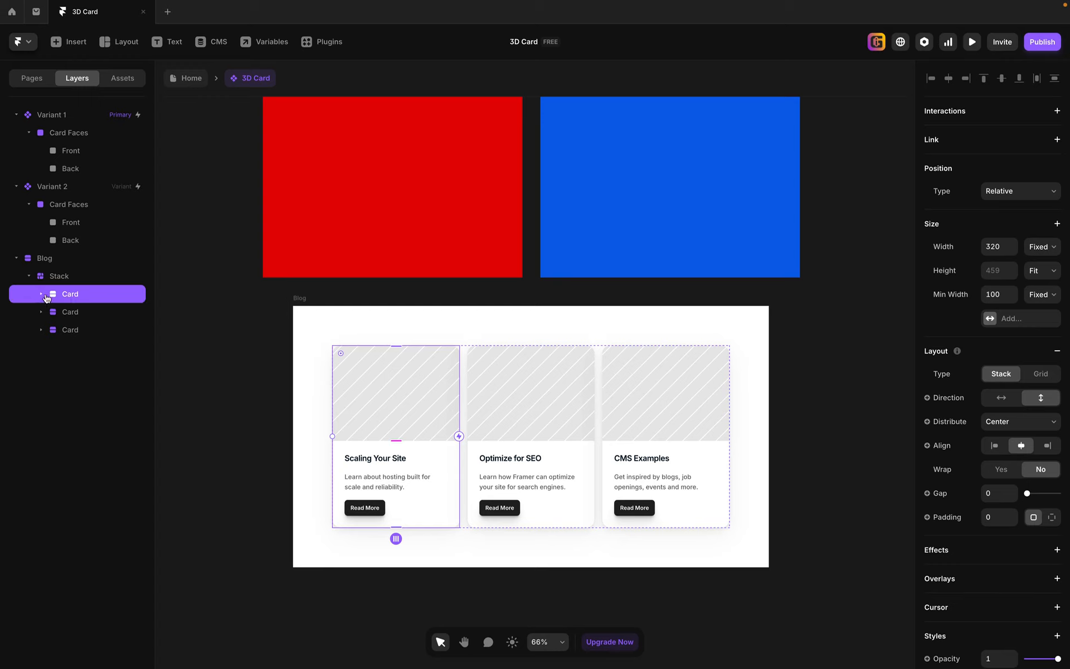
left_click(84, 310)
left_click(65, 369)
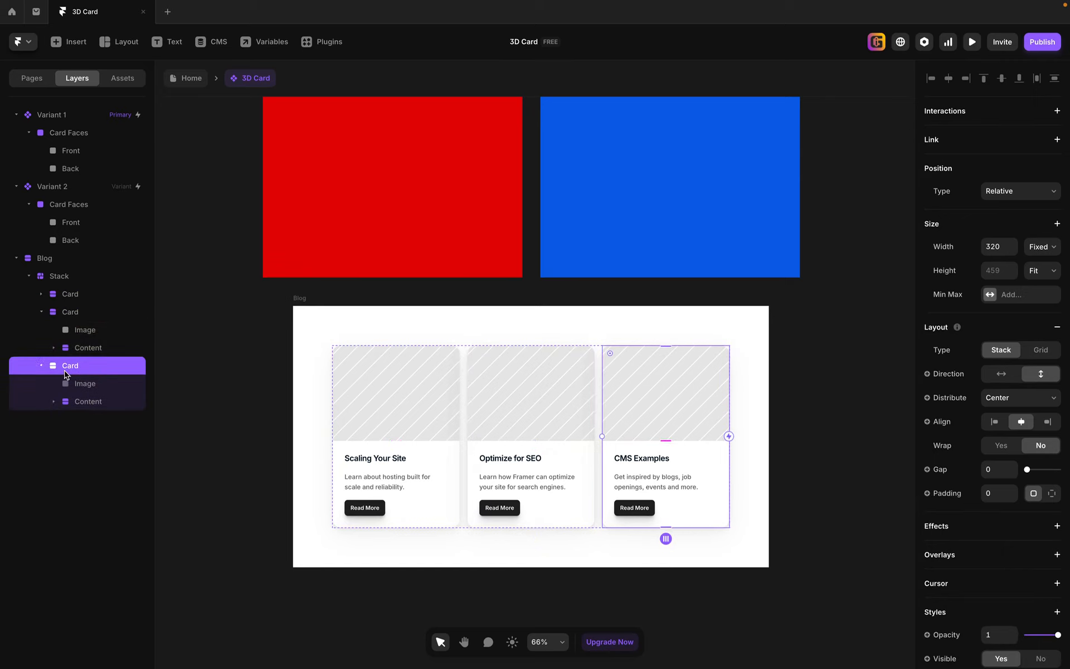
Copy the "Scaling Your Site" Card from the Blog section into the Front face of Variant 1.
left_click(60, 296)
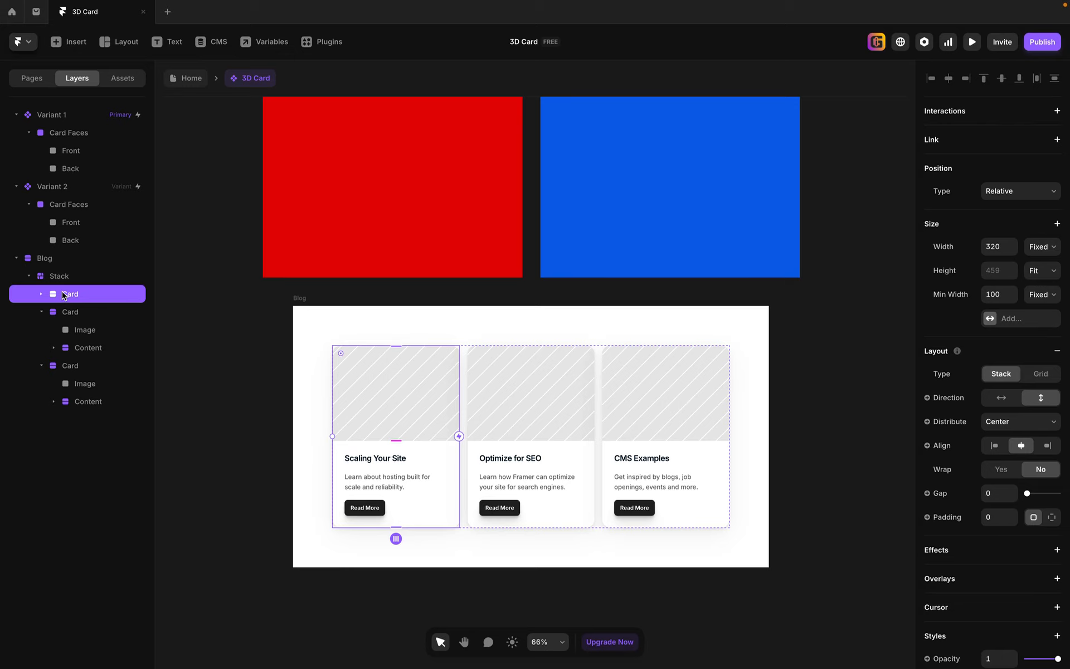
scroll(350, 269, "up", 2)
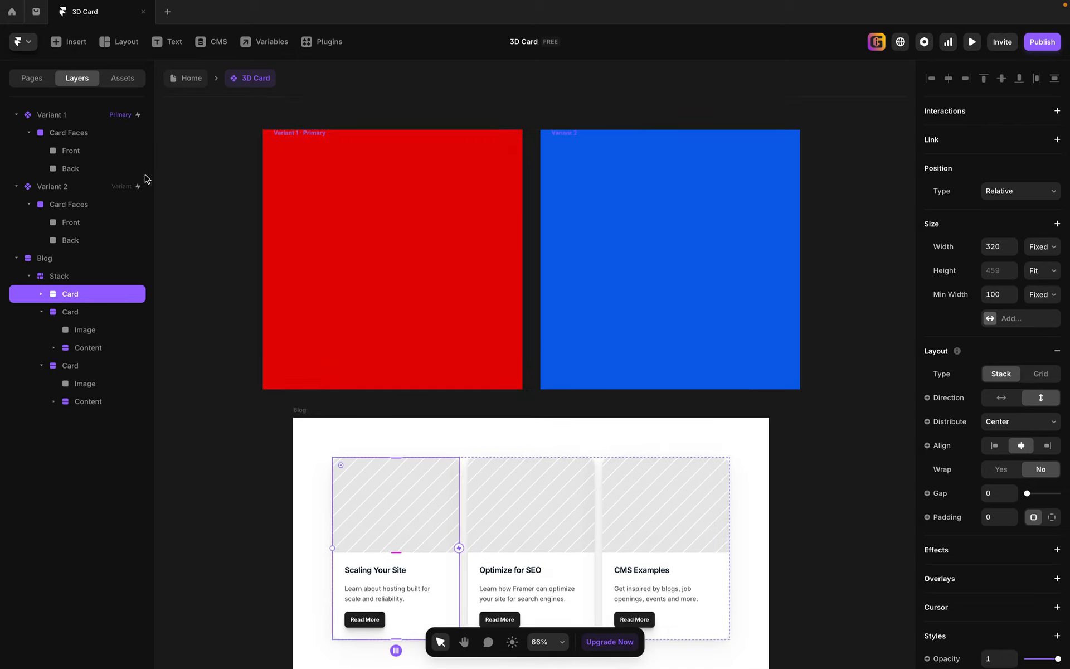
left_click(77, 151)
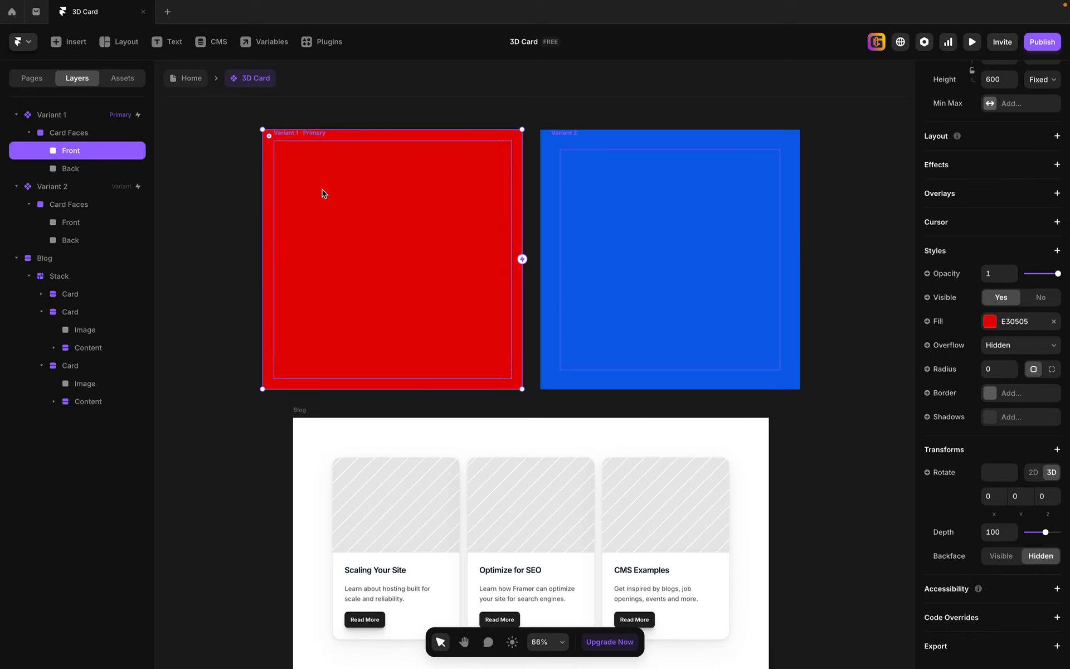
key("ctrl+v")
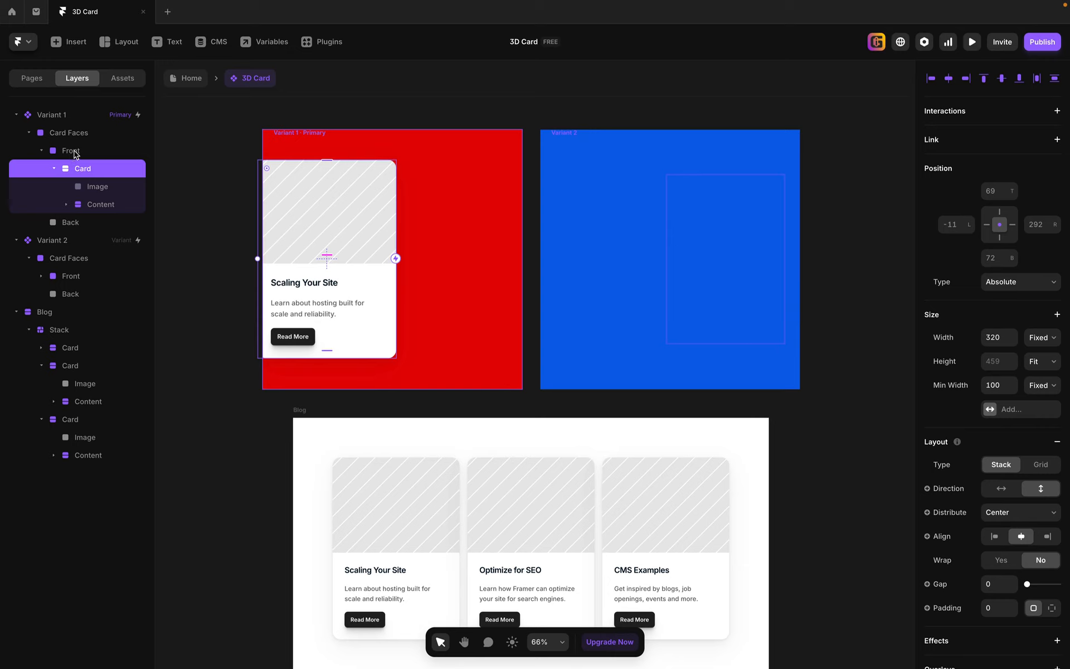
Centre the pasted Card on Variant 1's Front face, about 139 from its left edge and 70 from its top.
left_click(1025, 285)
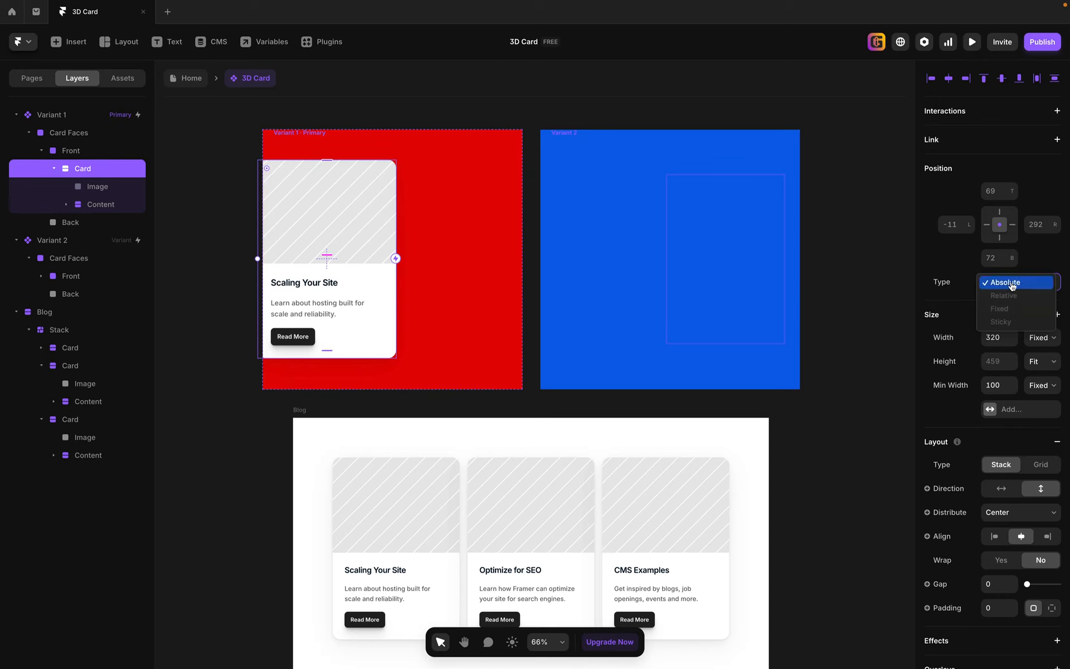
left_click(320, 231)
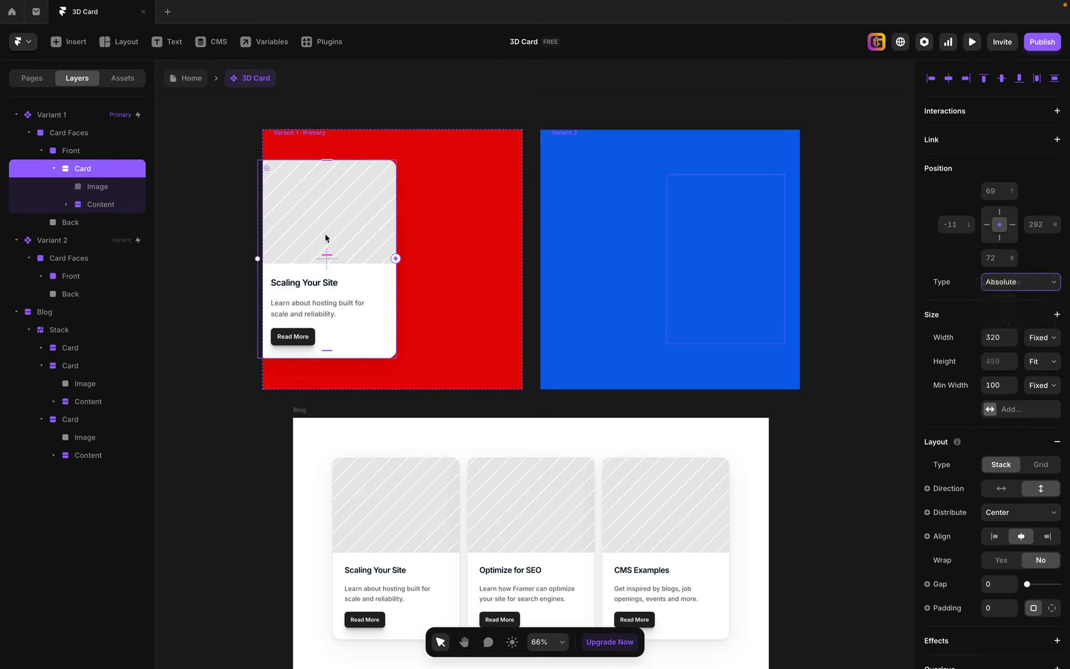
left_click_drag(380, 248, 429, 240)
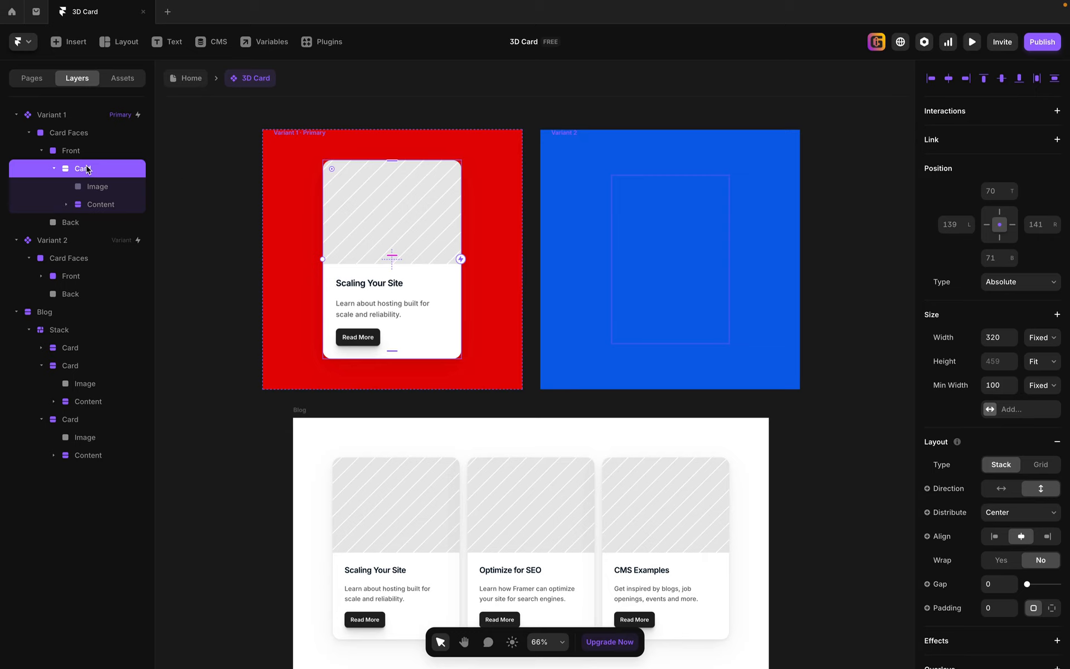
left_click(1048, 344)
left_click(1050, 340)
Pin the pasted Card to the left, right and bottom edges of Variant 1's Front face.
left_click(987, 225)
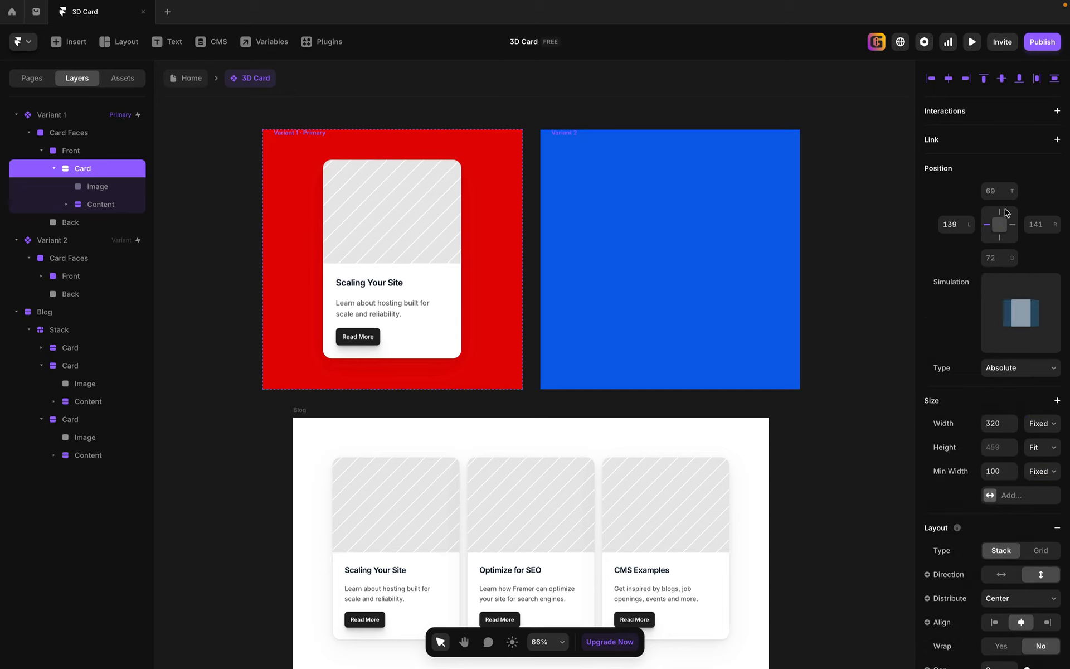
left_click(1014, 226)
left_click(1000, 240)
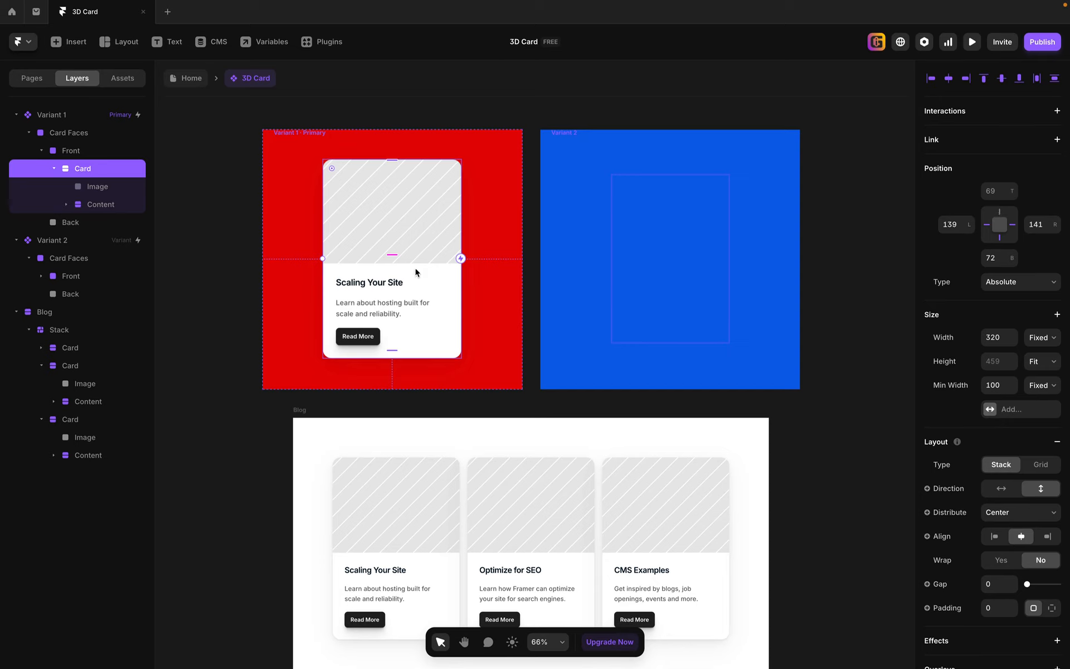
mouse_move(1001, 215)
Unlock the aspect ratio of the Image inside the Card on Variant 1's Front face.
left_click(98, 187)
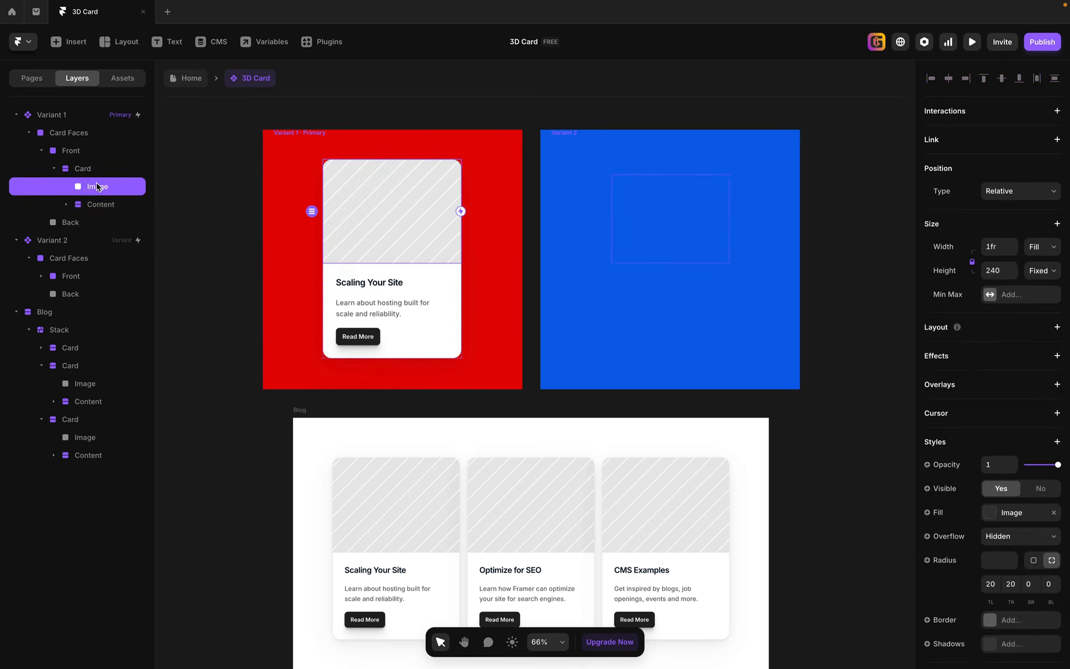
left_click(972, 263)
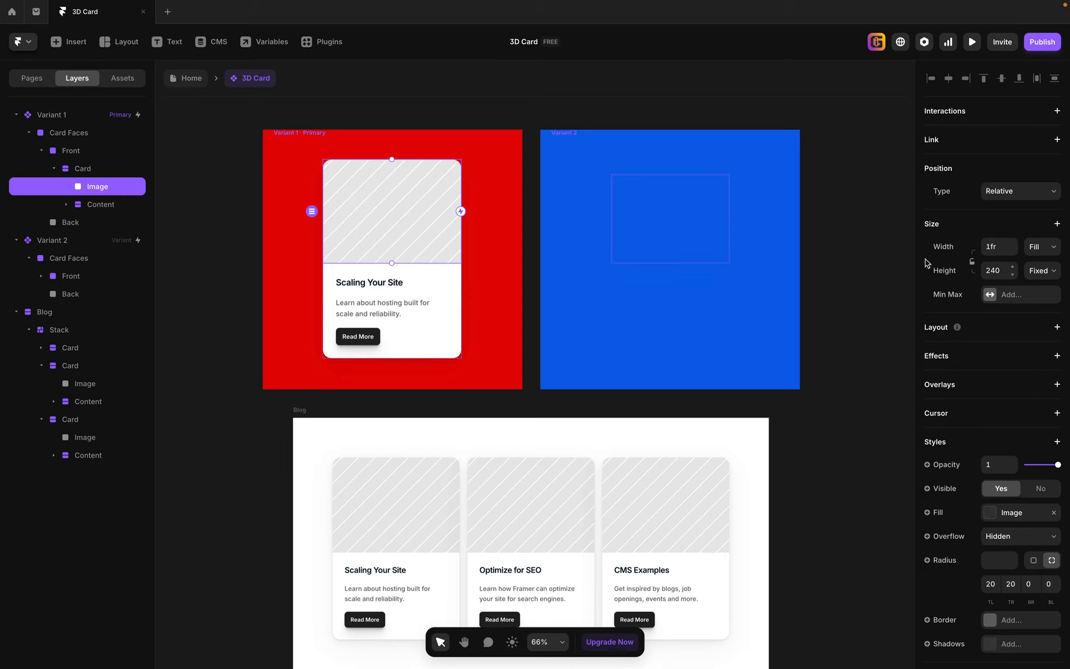
Try to pin the Card to both the top and bottom edges of Variant 1's Front face.
left_click(84, 168)
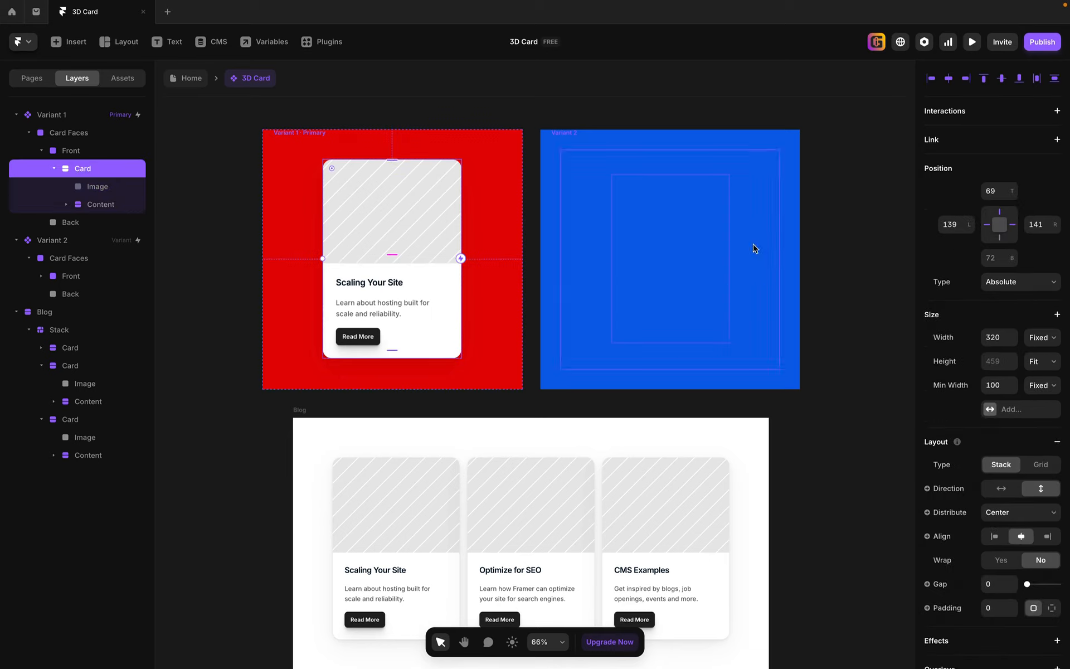
left_click(1000, 238)
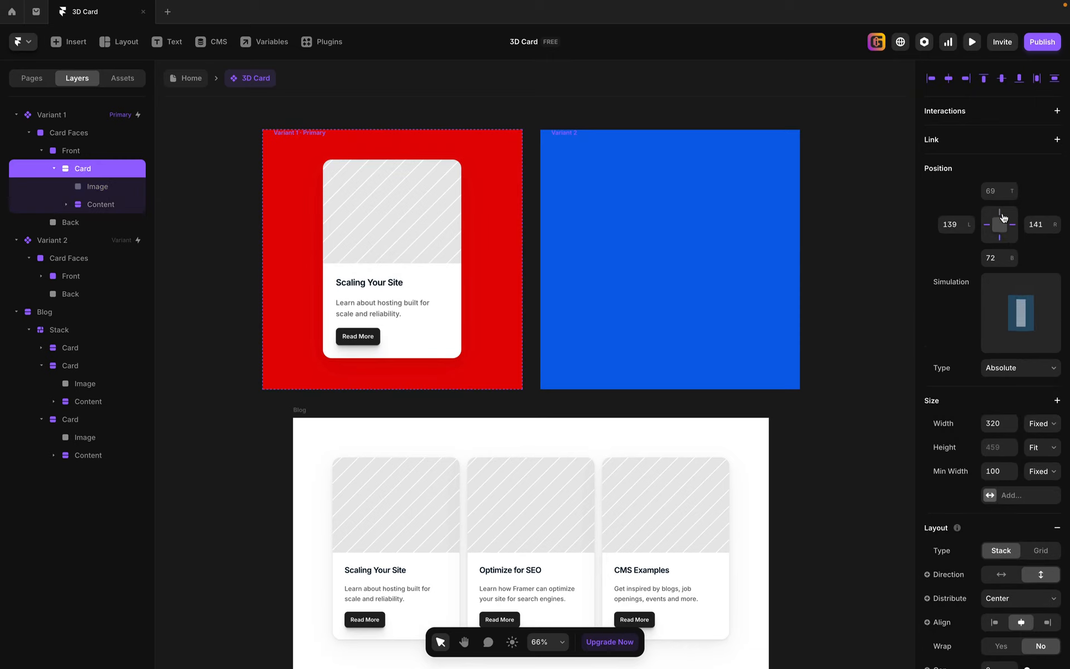
left_click(91, 188)
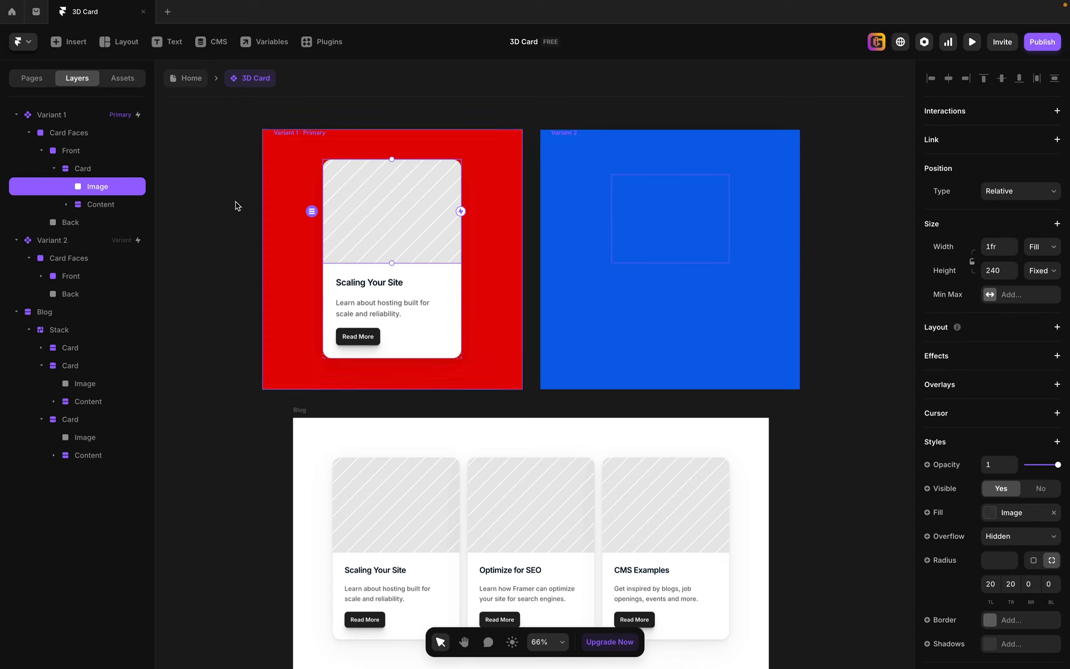
Set the Card's height to Fixed and pin it to all four edges of Variant 1's Front face.
left_click(71, 170)
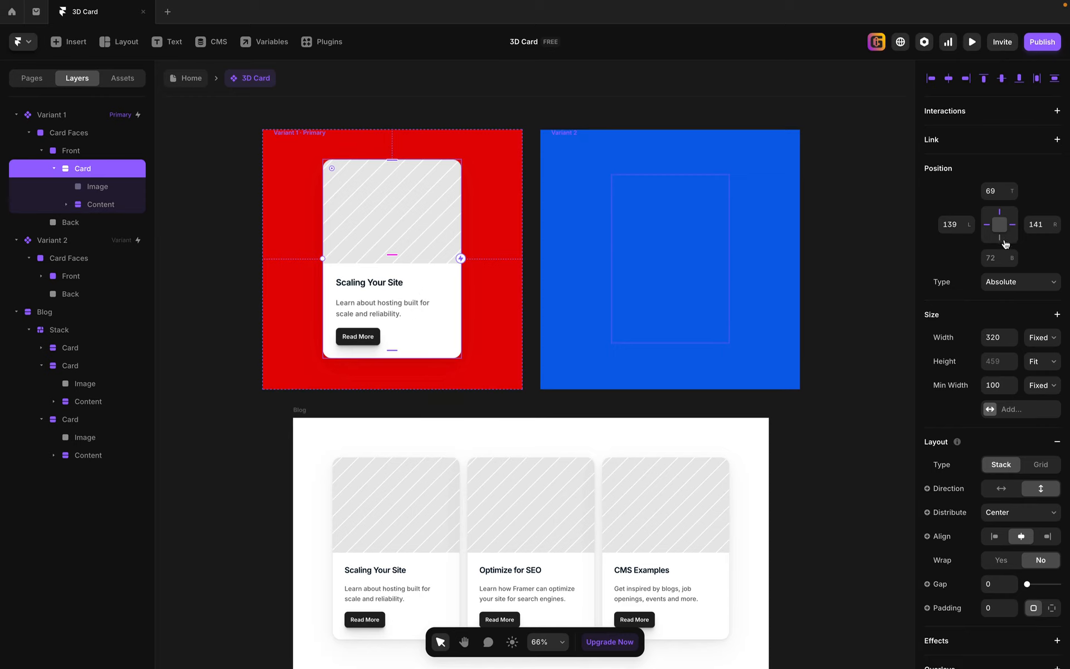
left_click(1052, 364)
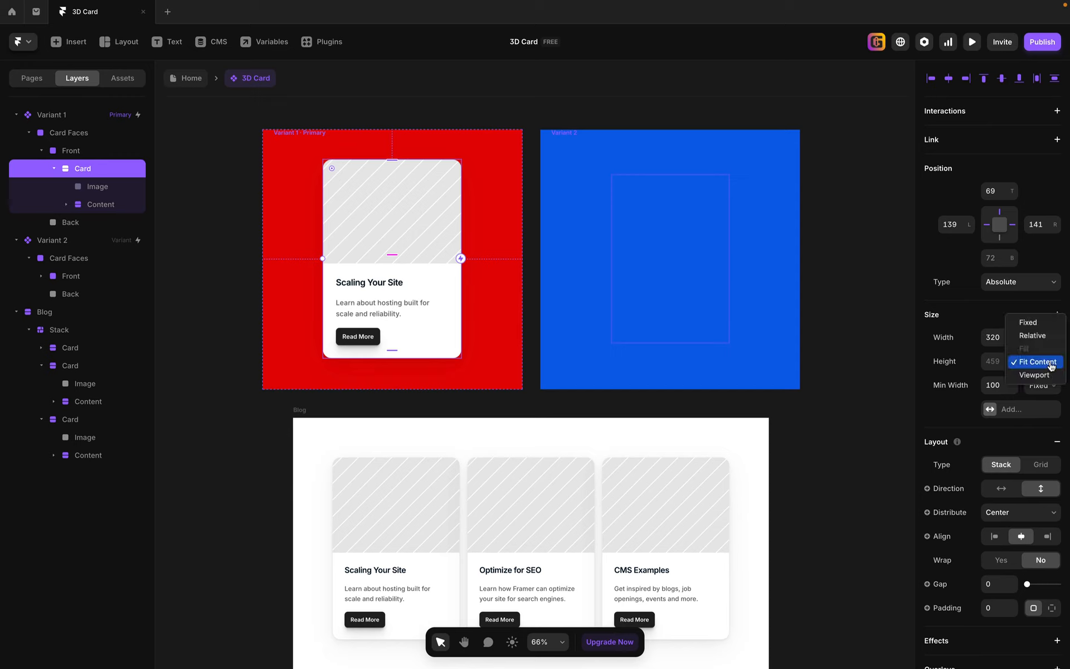
left_click(1044, 324)
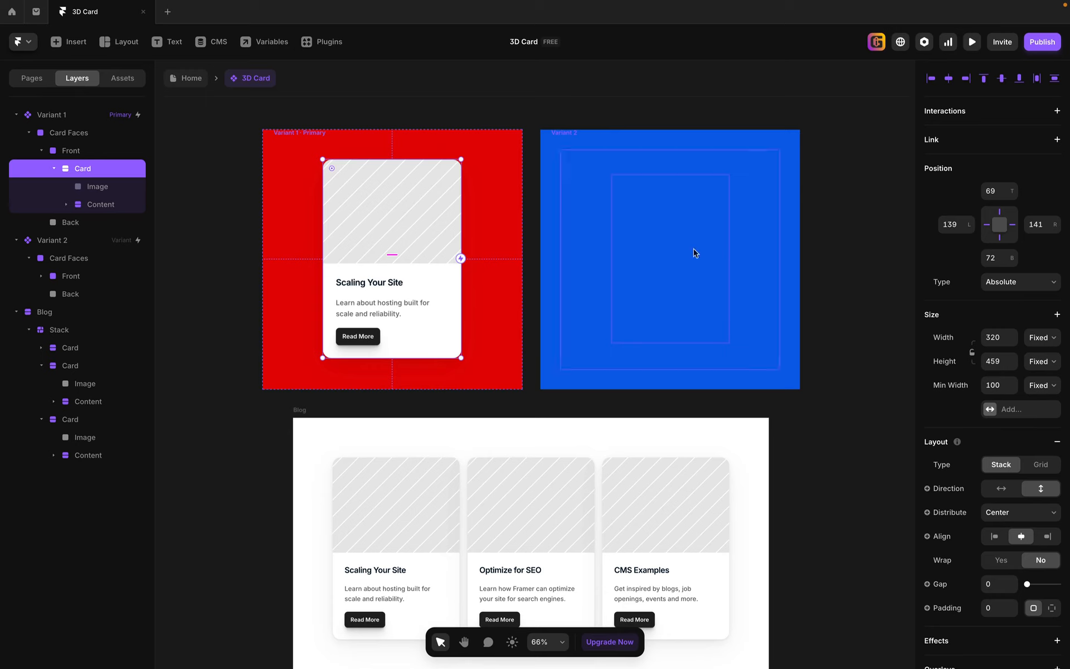
Set the Card's top, left, right and bottom offsets from the Front face to 10 each.
left_click(997, 191)
type("10")
key("Return")
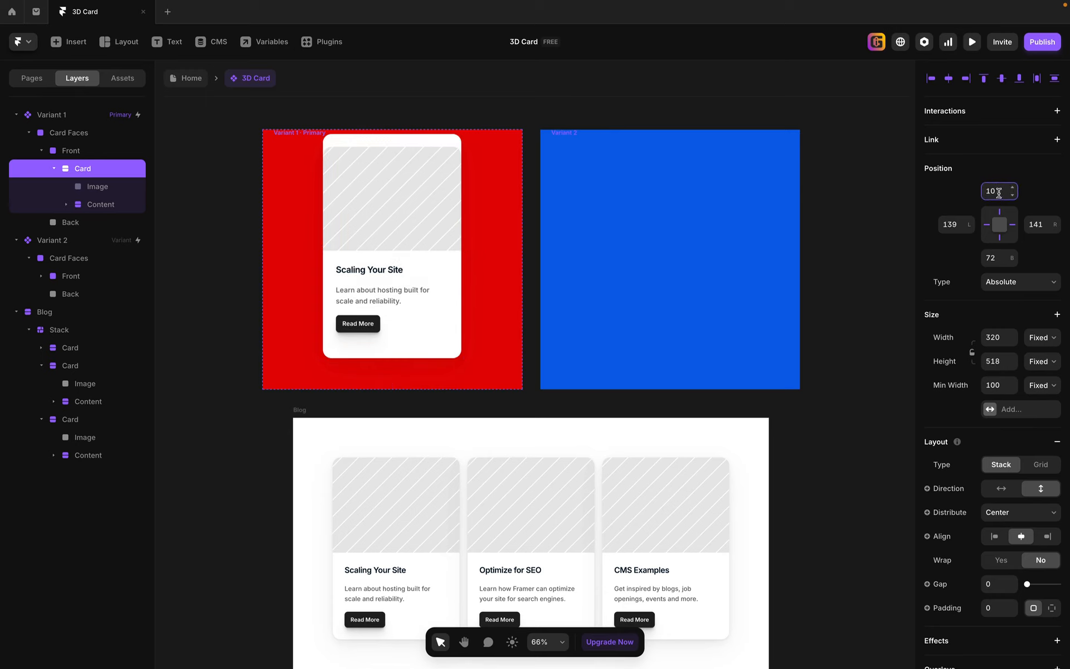
left_click(961, 227)
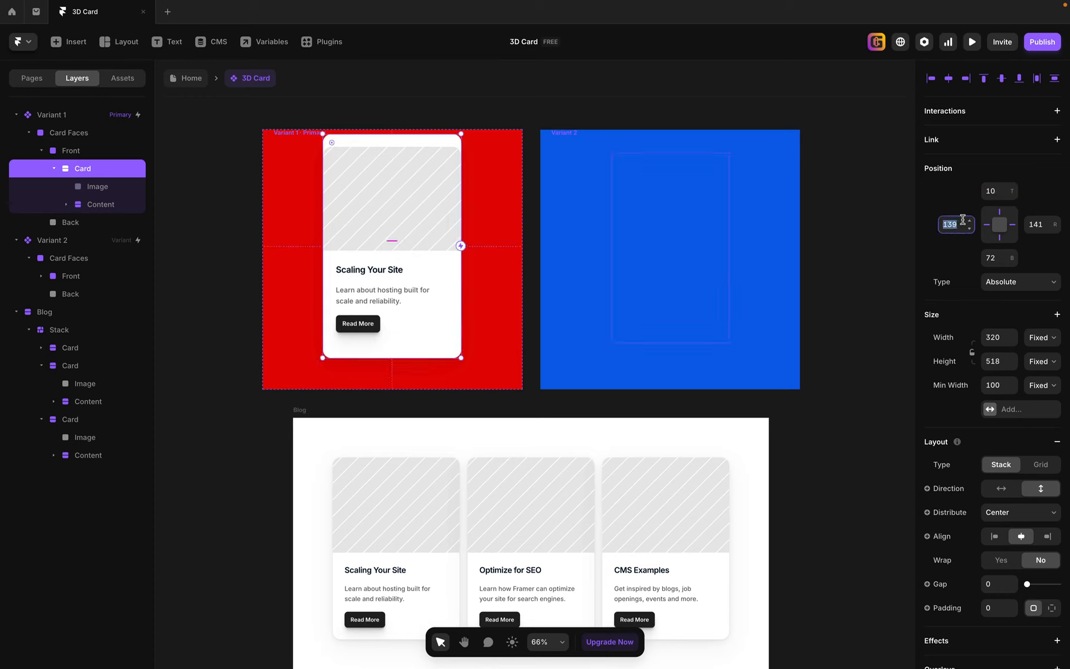
type("10")
key("Tab")
type("10")
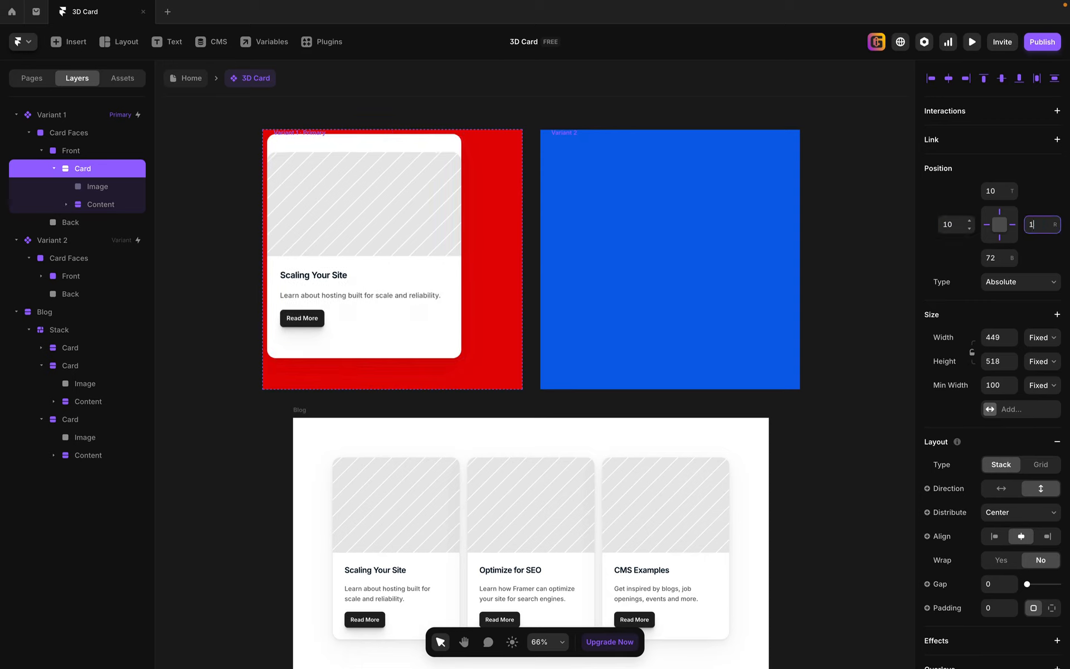
key("Return")
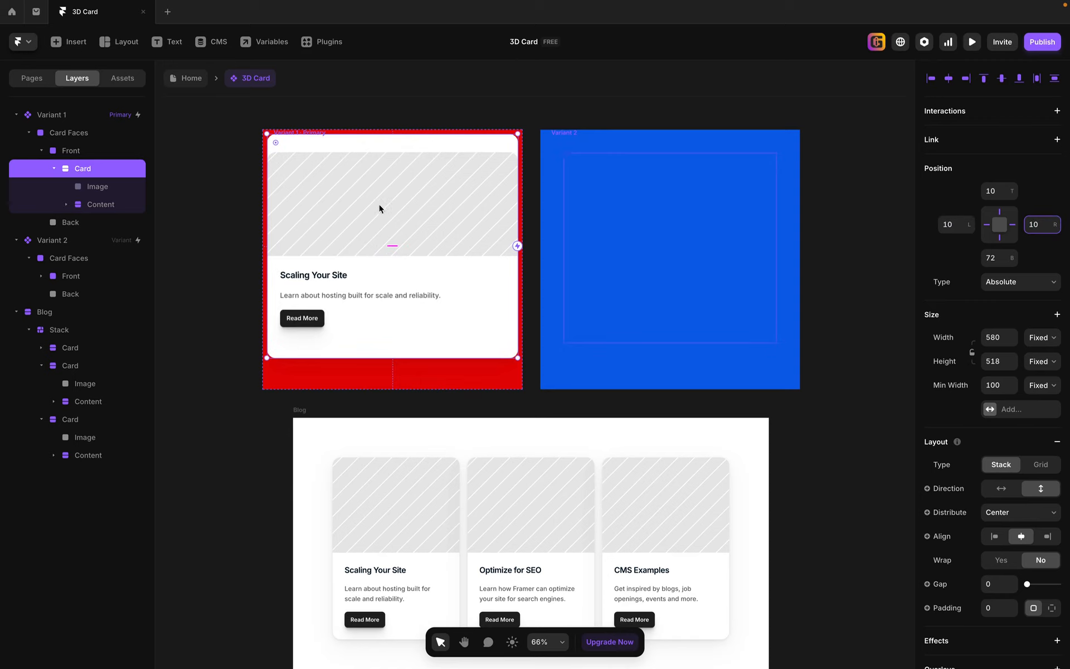
left_click(993, 256)
type("10")
key("Return")
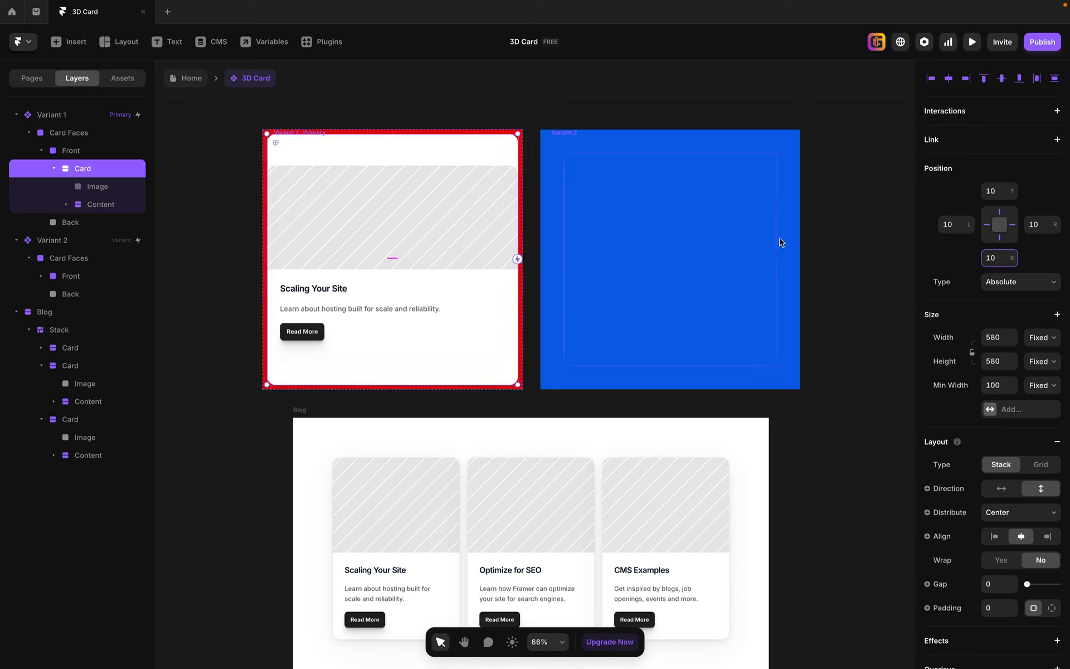
Set the height of the Card's Image to Fill so it takes up the space above the Content.
left_click(98, 187)
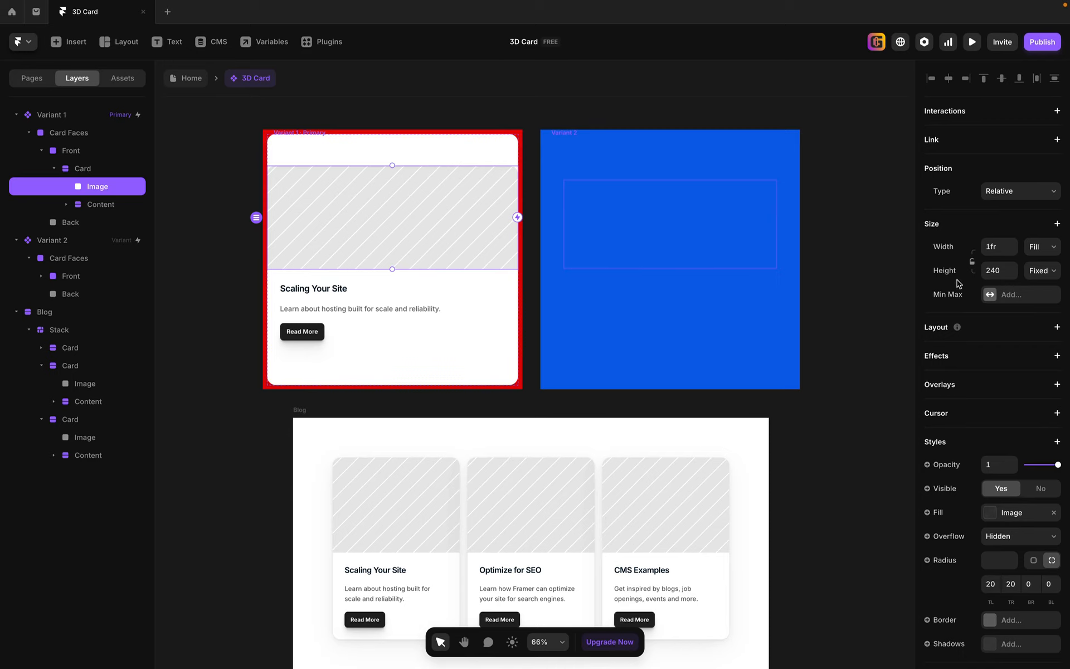
left_click(1050, 271)
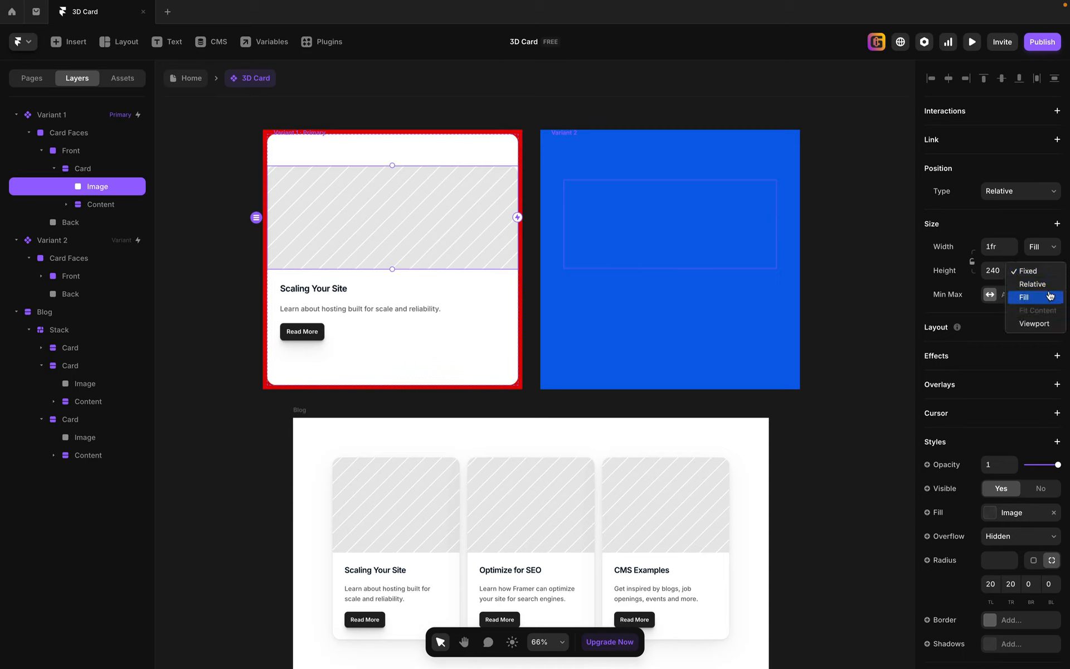
left_click(1051, 298)
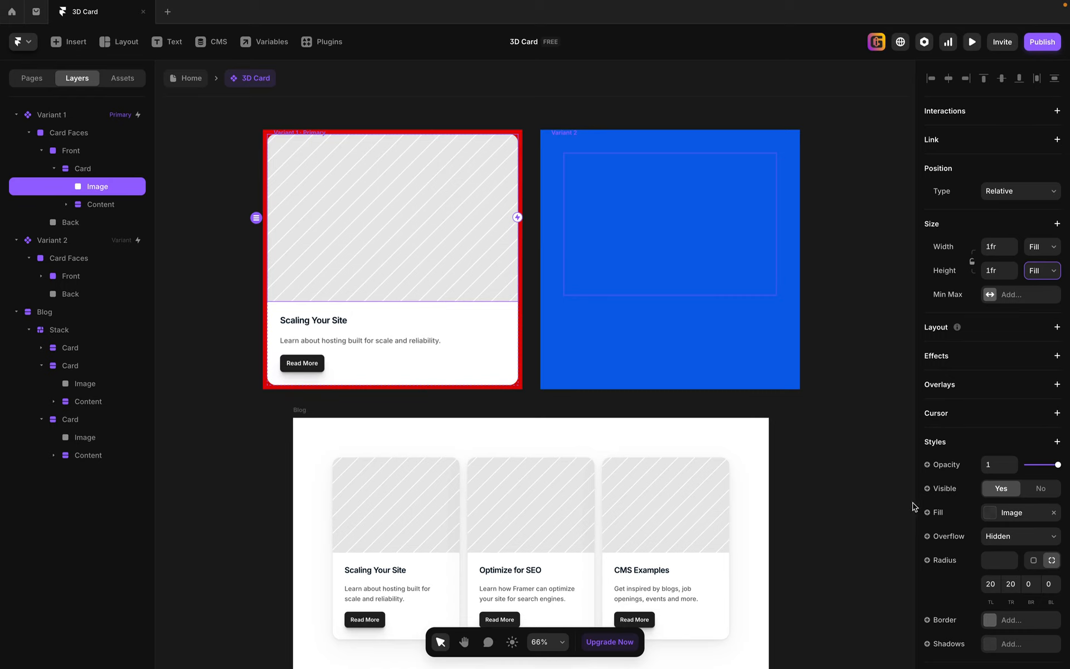
Open the Unsplash plugin for the Image's fill and browse the suggested photos.
left_click(995, 514)
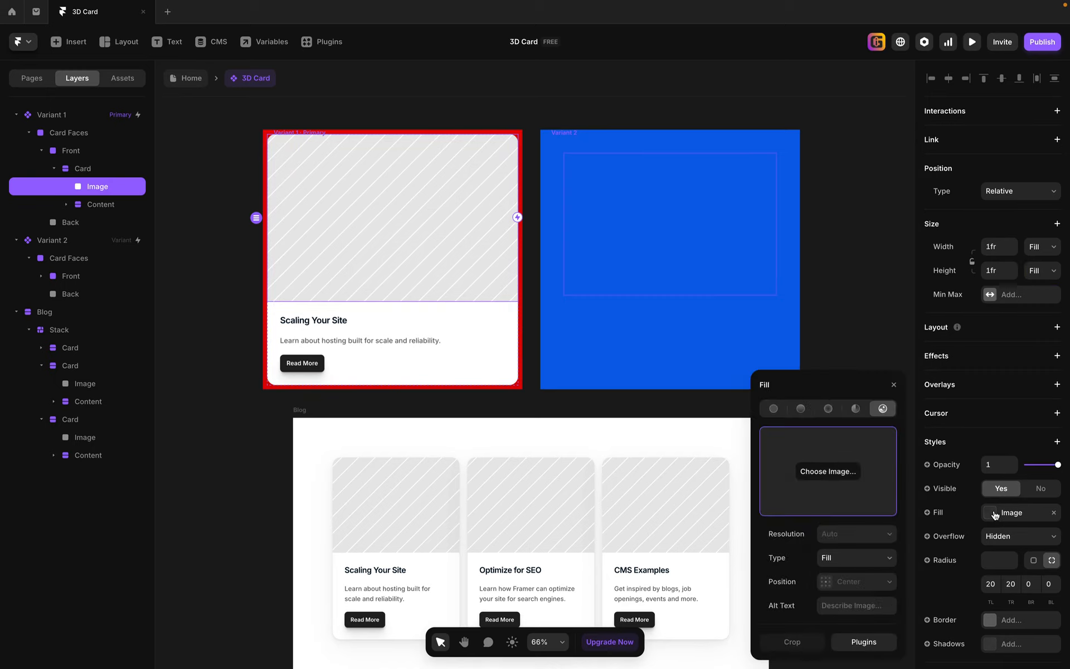
left_click(867, 640)
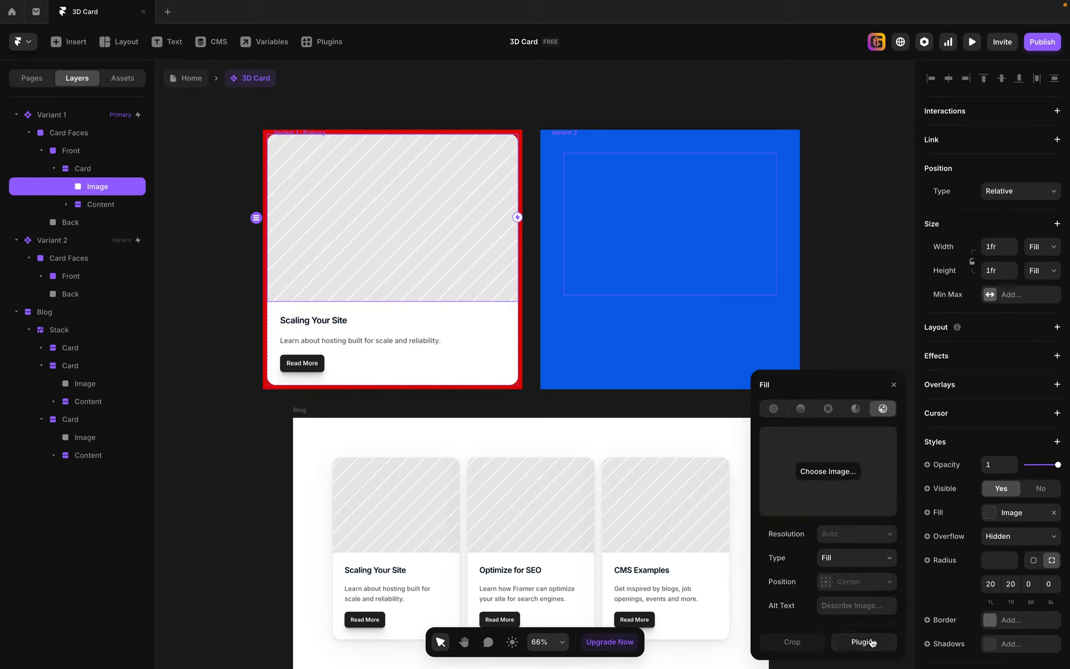
left_click(807, 448)
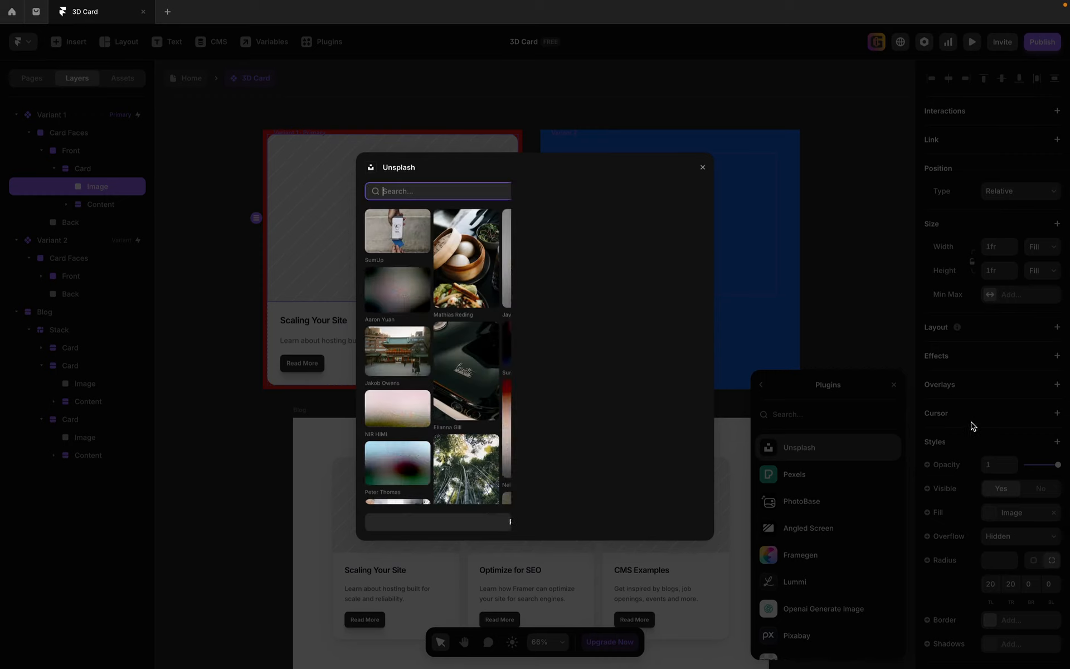
scroll(602, 421, "down", 5)
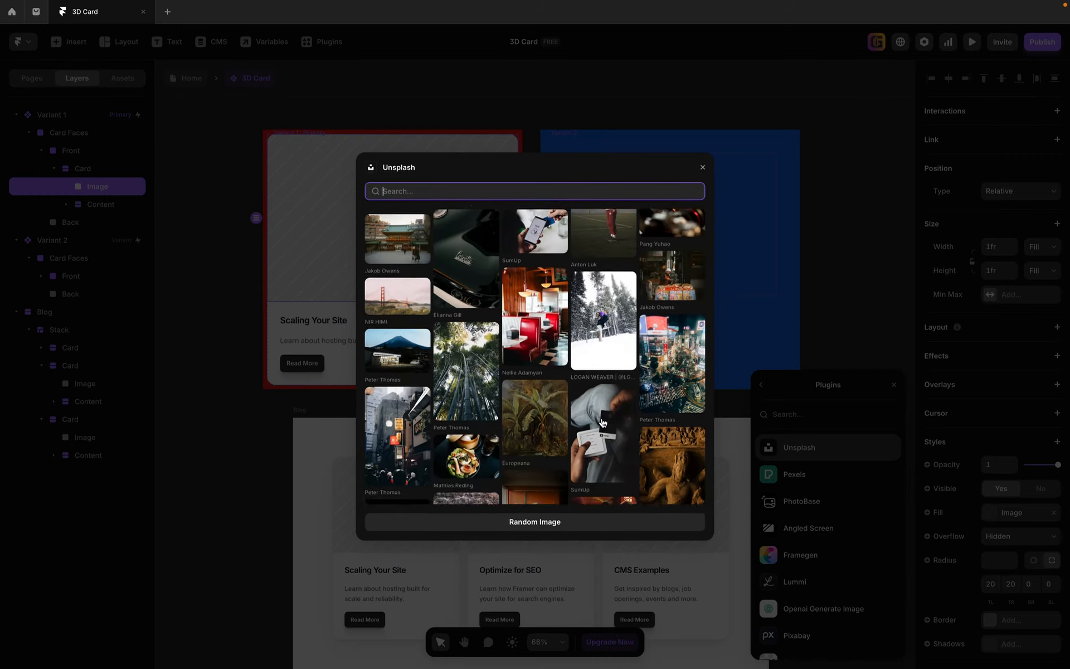
scroll(602, 420, "down", 3)
scroll(602, 421, "up", 7)
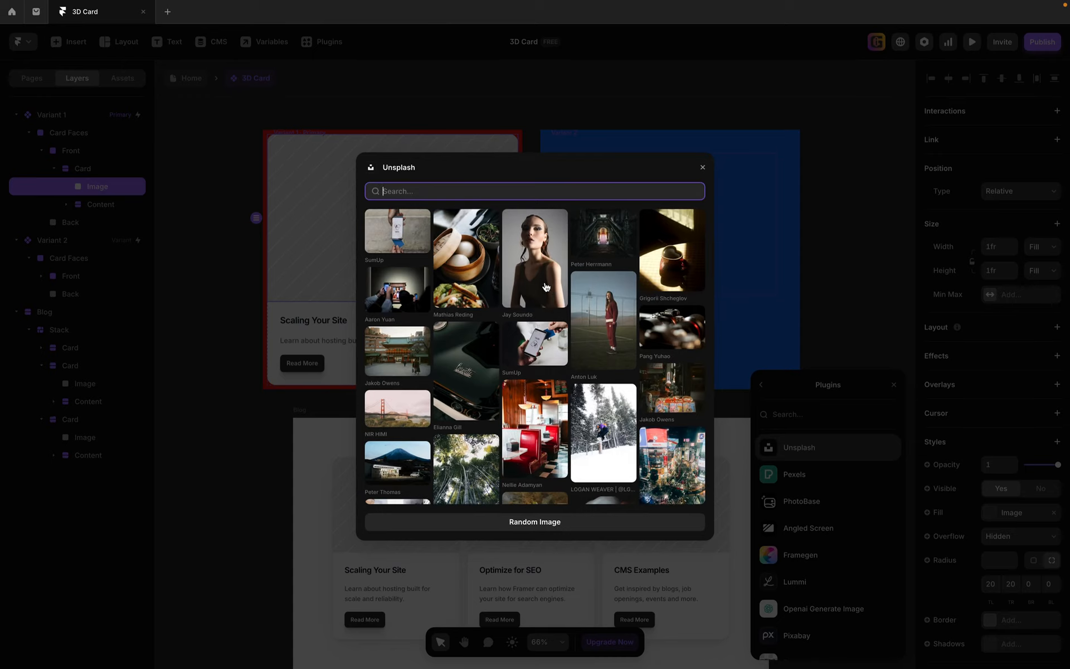
Search Unsplash for "beautiful day" and fill the Image with the photo of bare trees along a road under a blue sky.
type("Day")
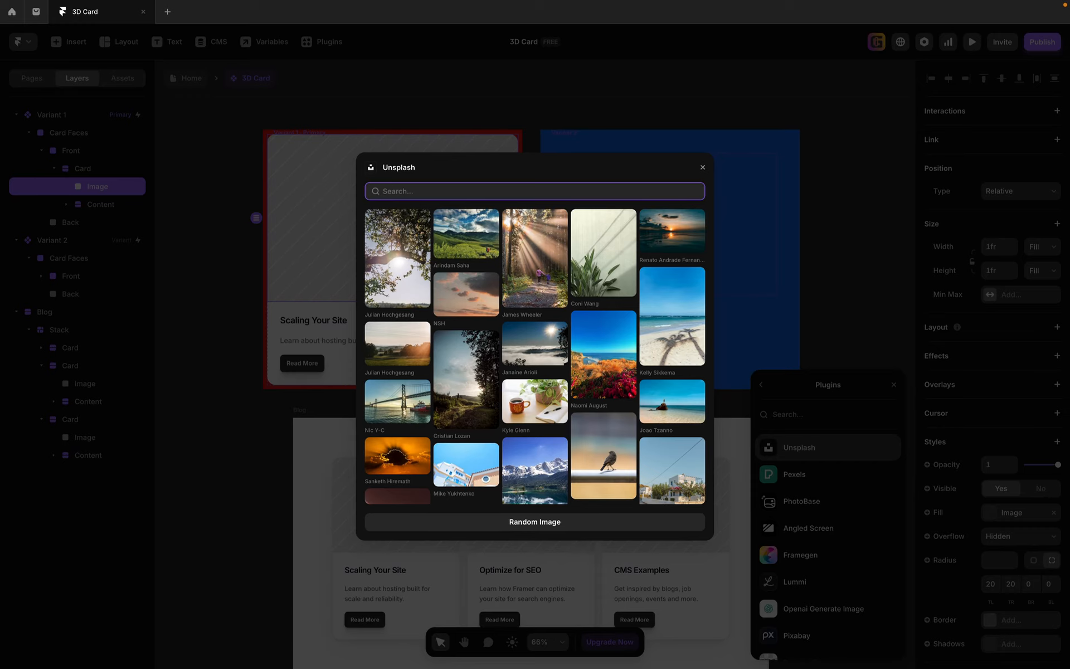
key("BackSpace")
type("beautiful day")
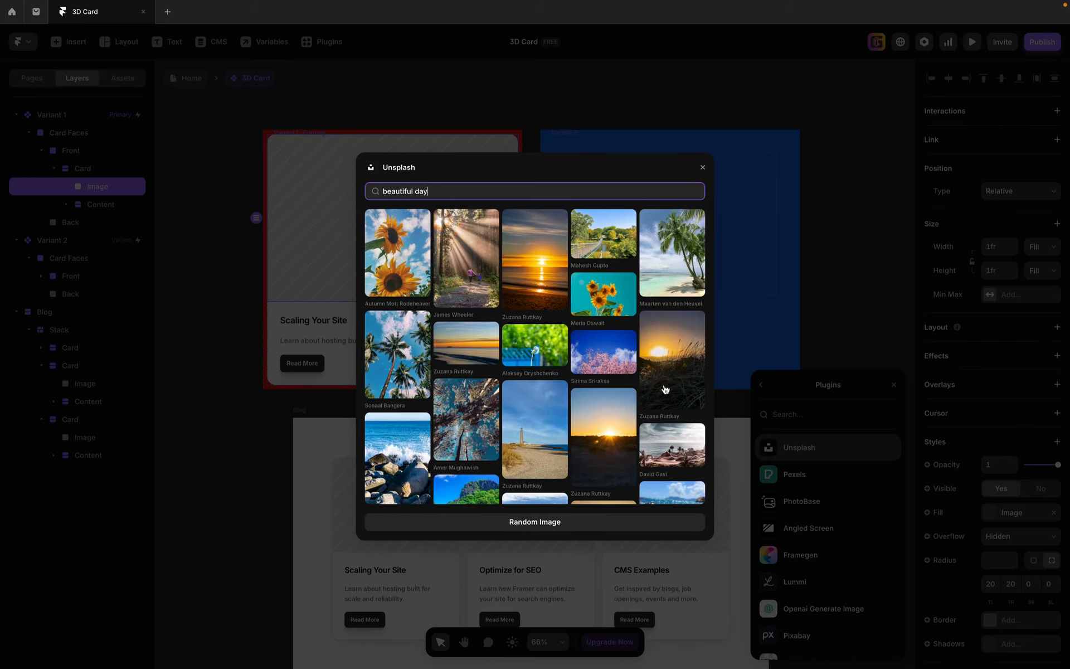
scroll(574, 434, "down", 3)
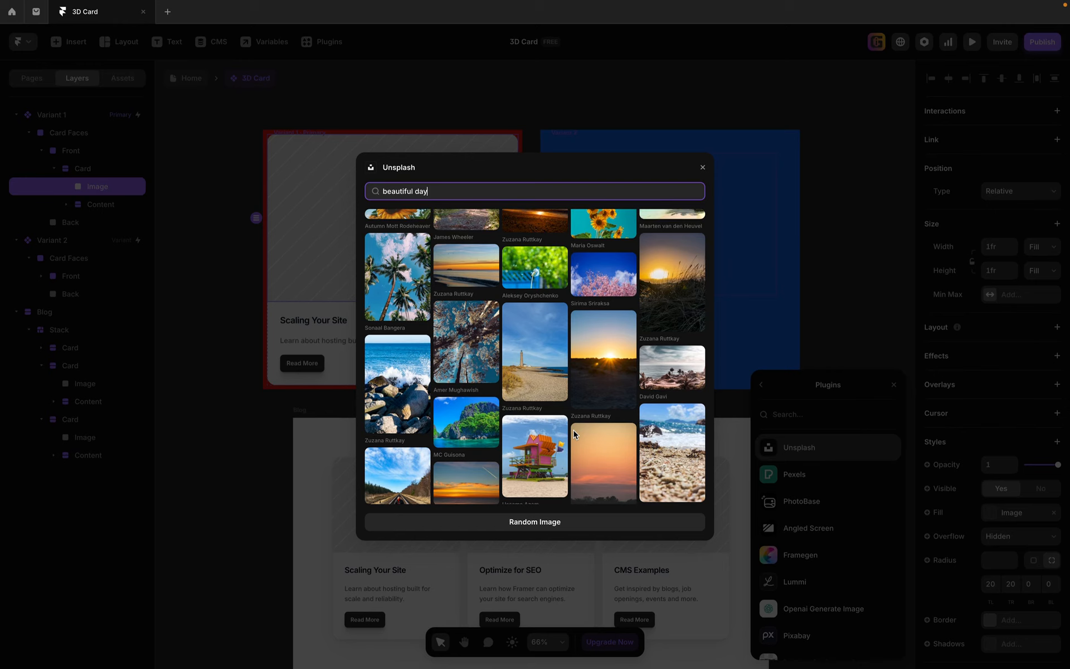
scroll(574, 434, "down", 4)
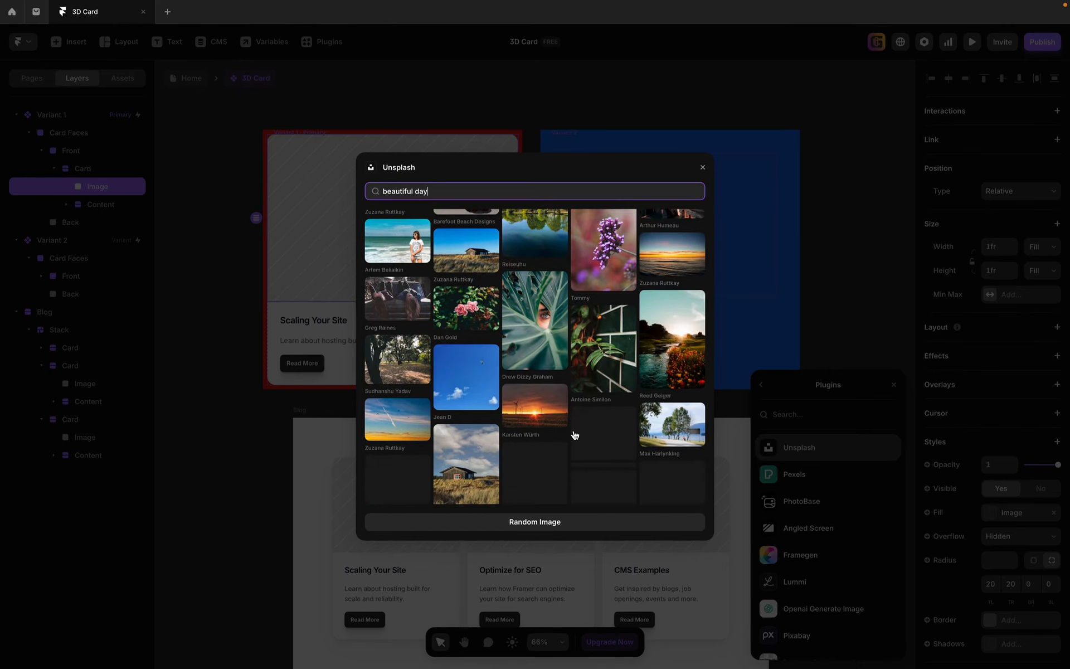
scroll(575, 434, "down", 3)
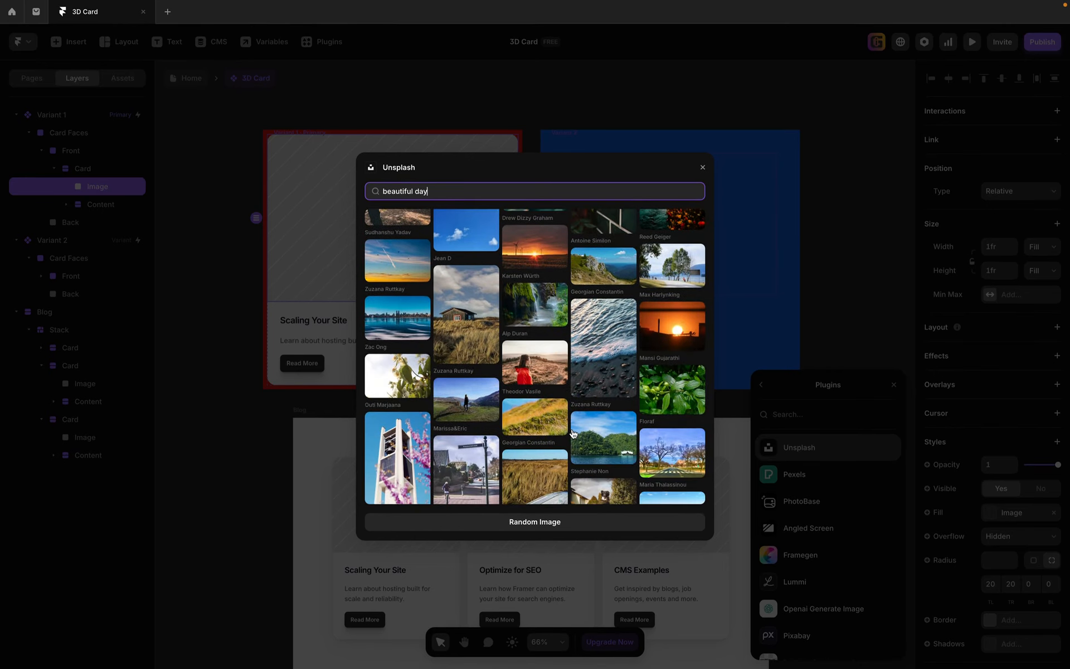
scroll(573, 434, "down", 3)
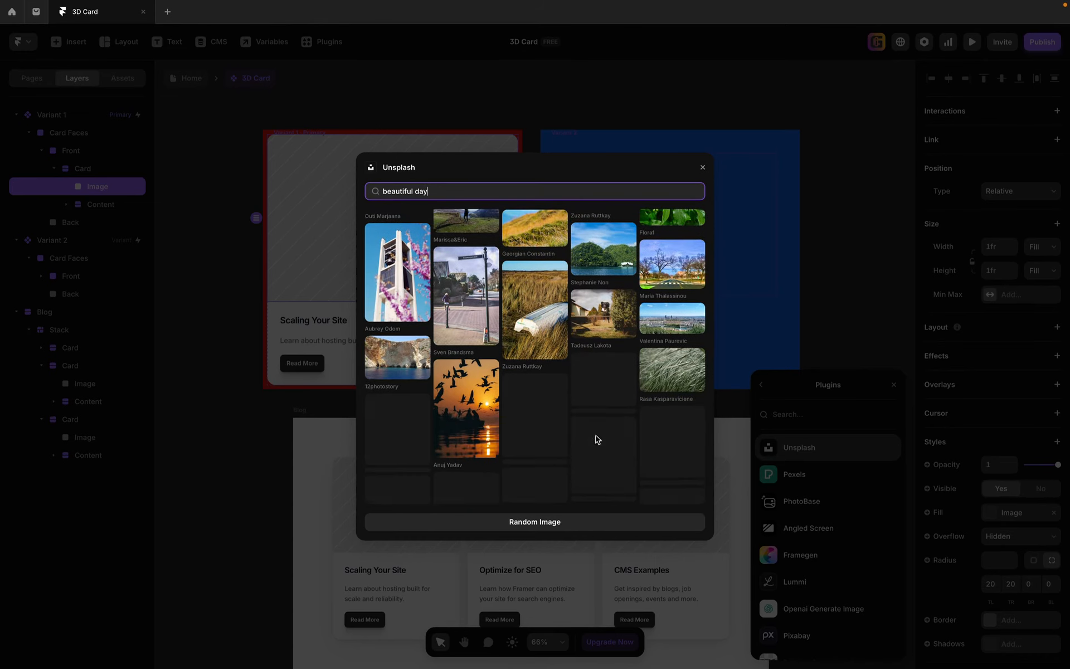
left_click(679, 269)
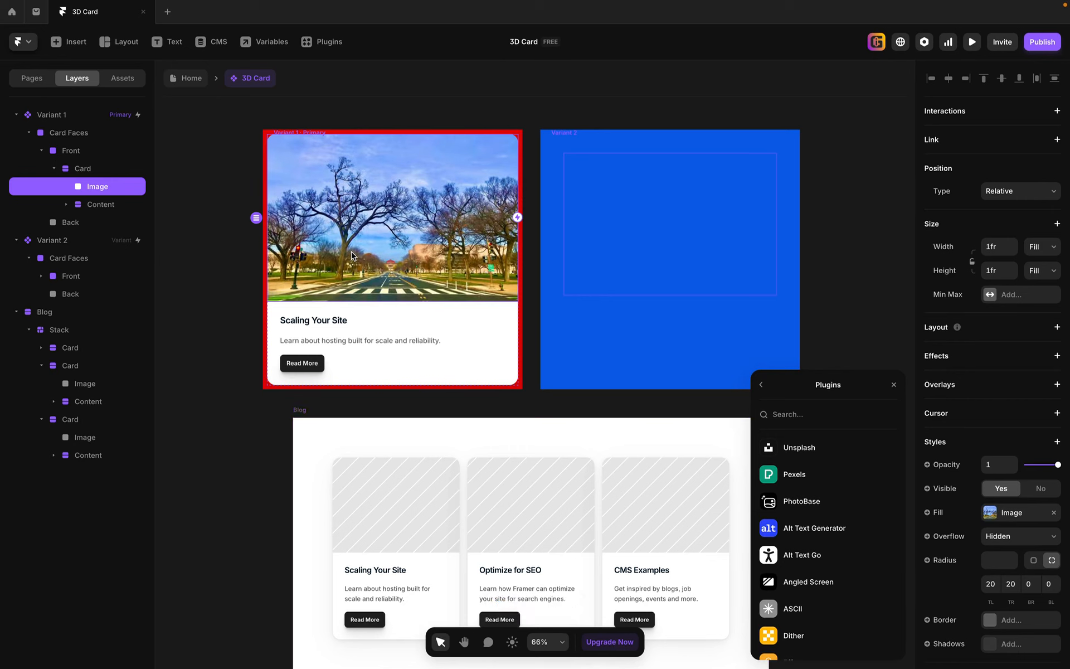
Change the "Scaling Your Site" heading on Variant 1's Front Card to "Day time".
left_click(308, 319)
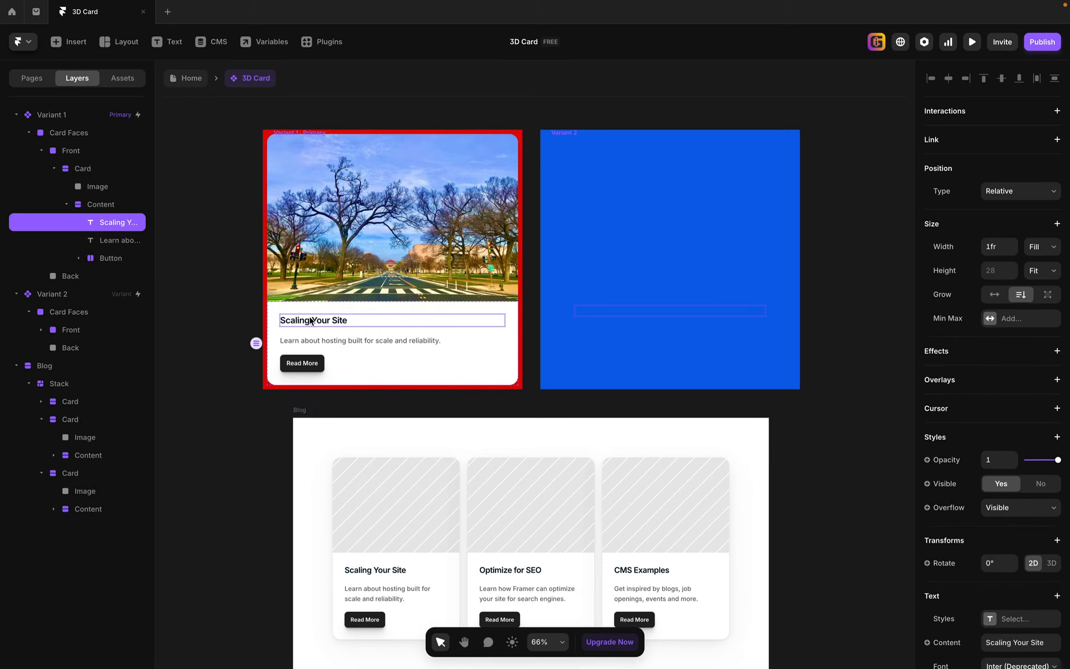
double_click(333, 320)
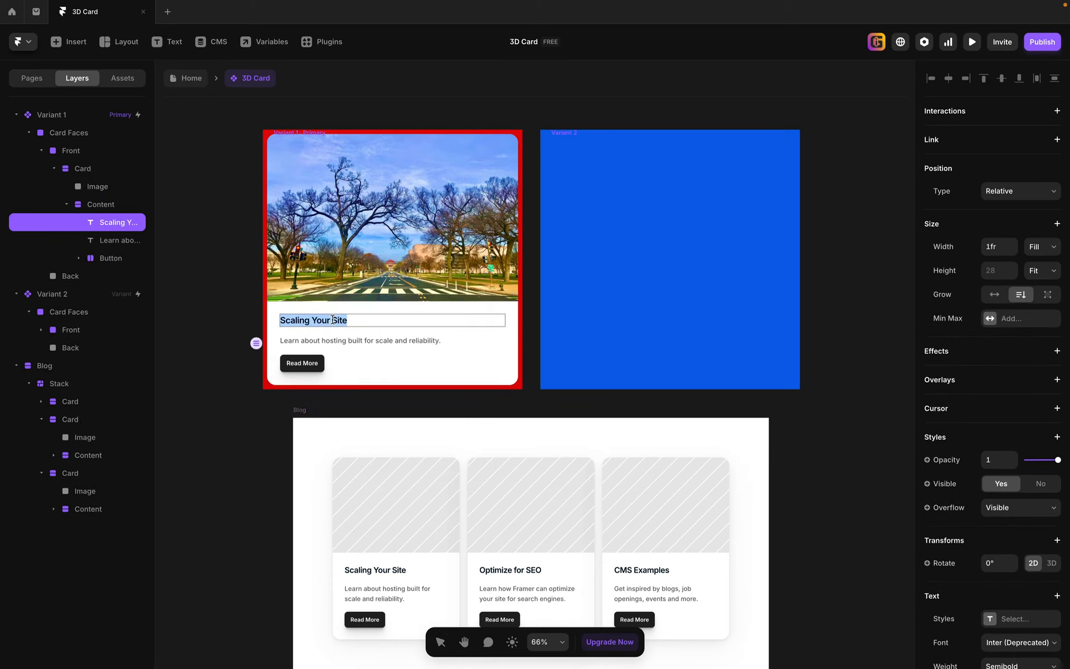
type("Day time")
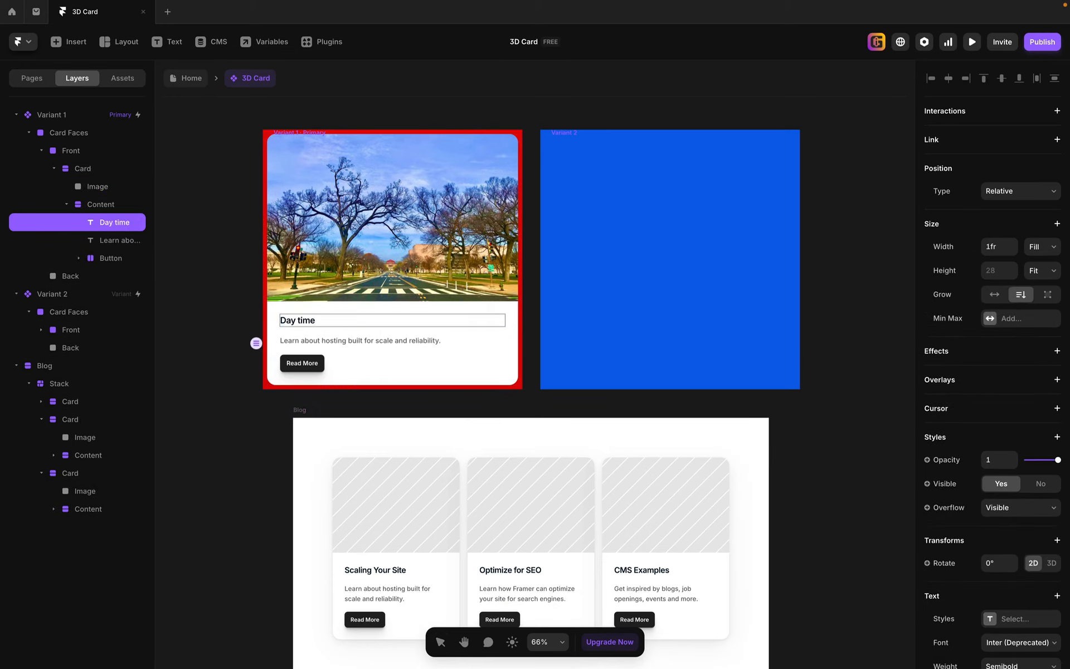
key("Escape")
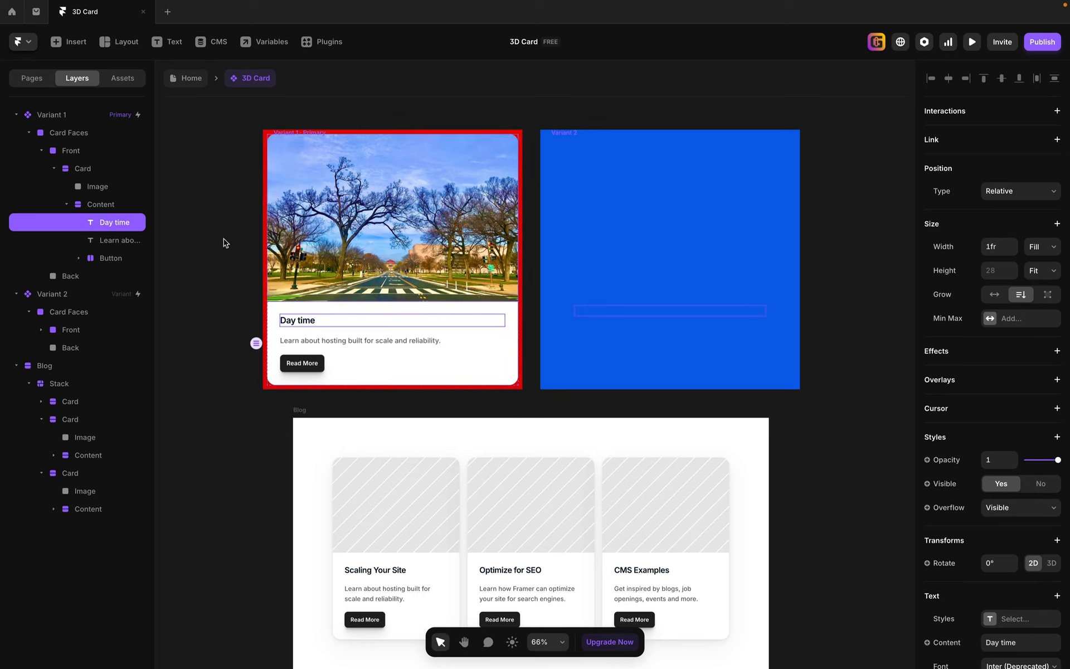
Copy the Card from Variant 1's Front and paste it into Variant 1's Back.
left_click(79, 170)
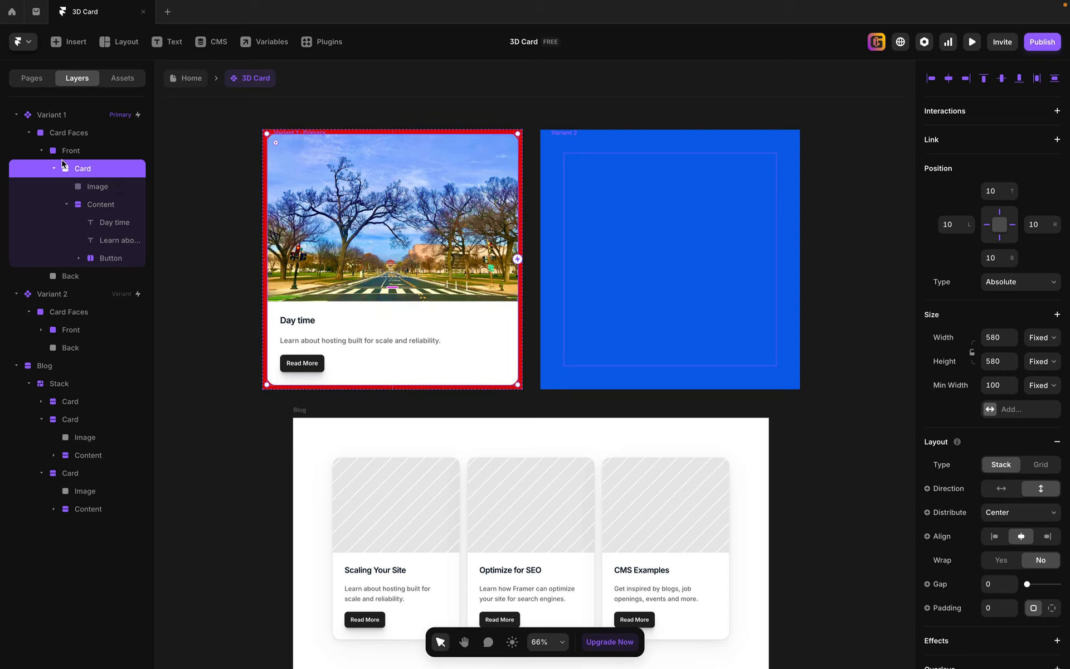
left_click(40, 151)
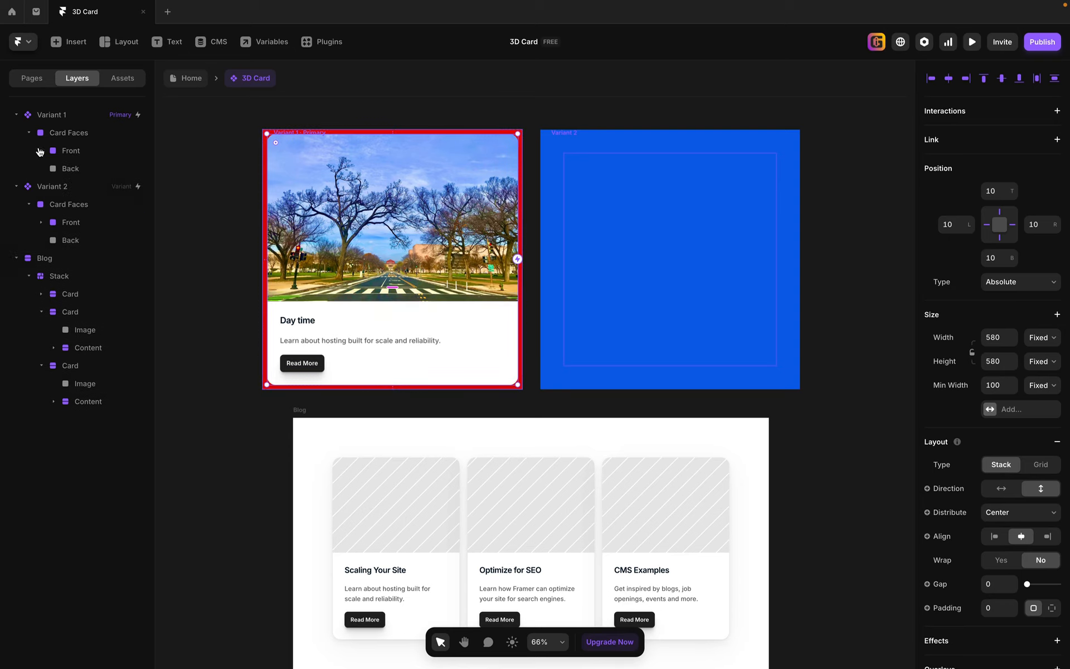
left_click(68, 173)
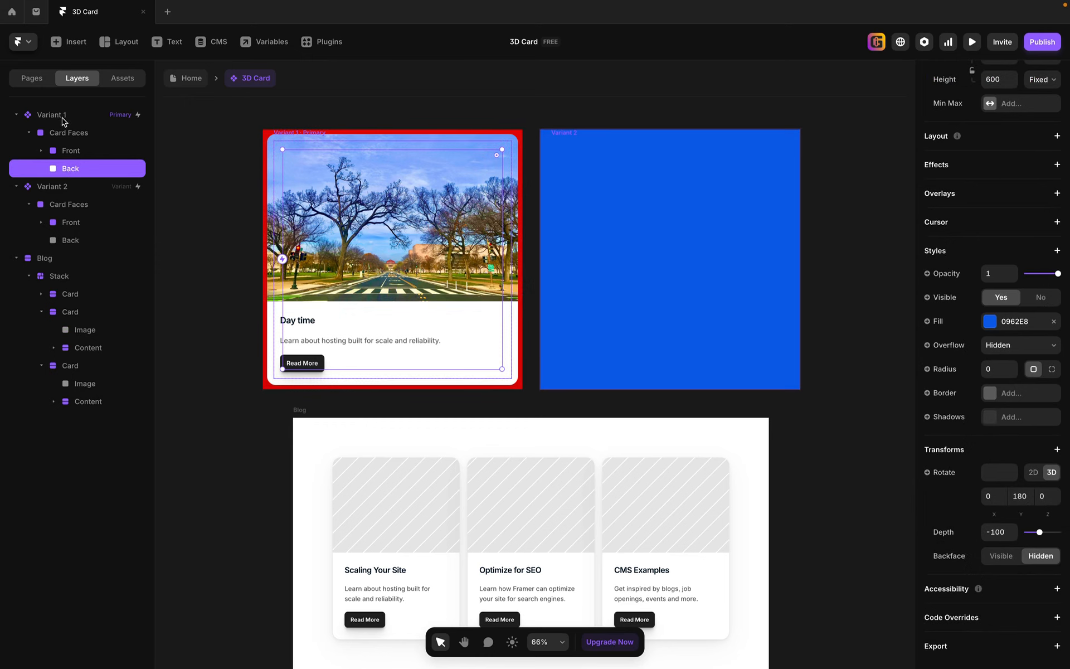
left_click(277, 266)
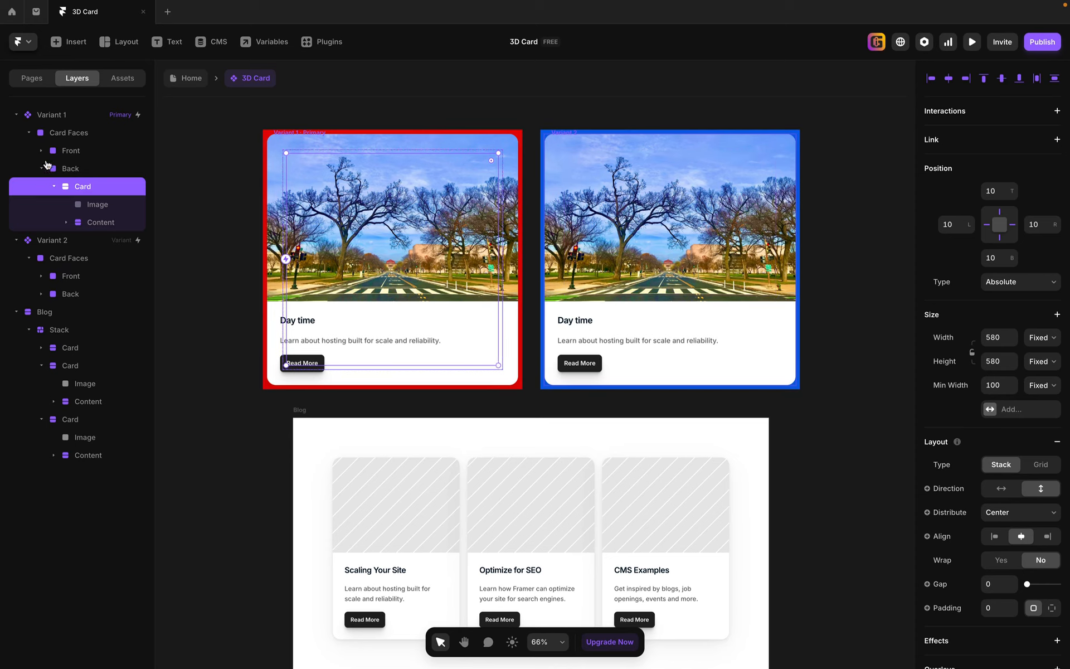
Set the 3D Y rotation of Variant 1's Card Faces to 180 so the Back faces forward.
left_click(54, 133)
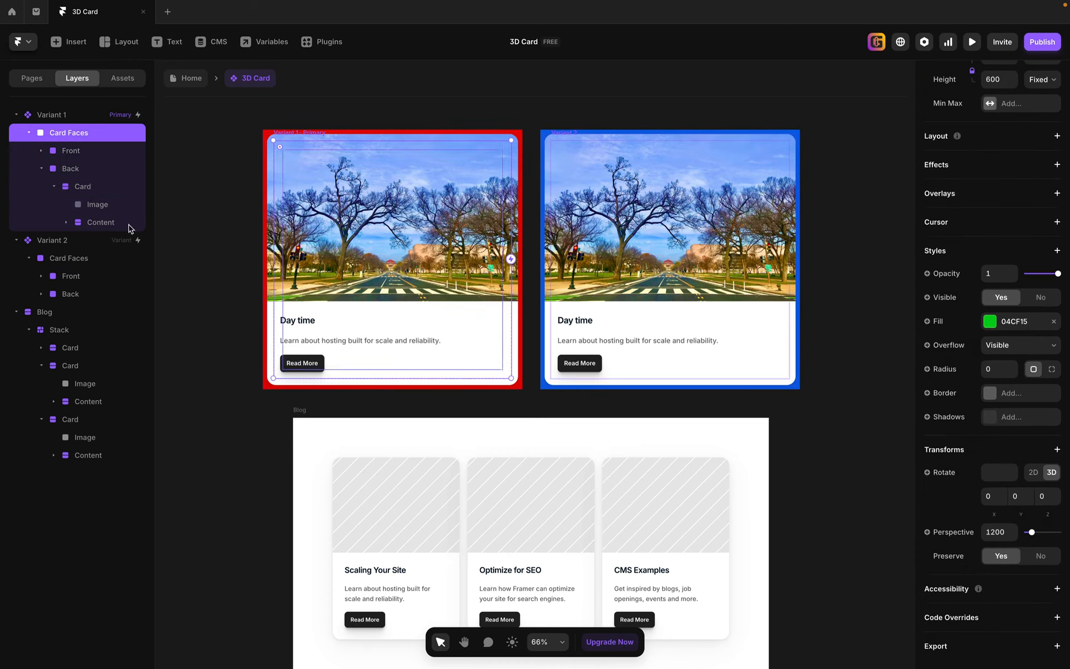
left_click(1024, 497)
type("18")
key("Return")
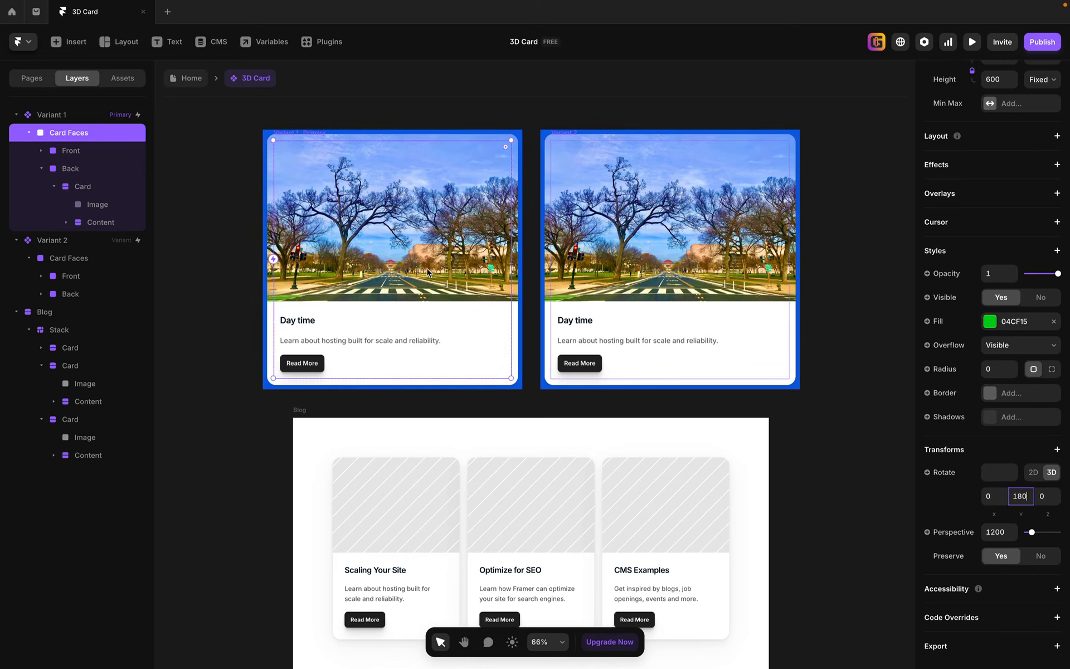
left_click(1023, 514)
mouse_move(1025, 515)
left_mouse_down()
mouse_move(1040, 610)
mouse_move(1034, 527)
left_mouse_up()
left_click(1027, 493)
type("180")
left_click(196, 273)
Hide the Front layer inside Variant 1's Card Faces.
left_click(342, 245)
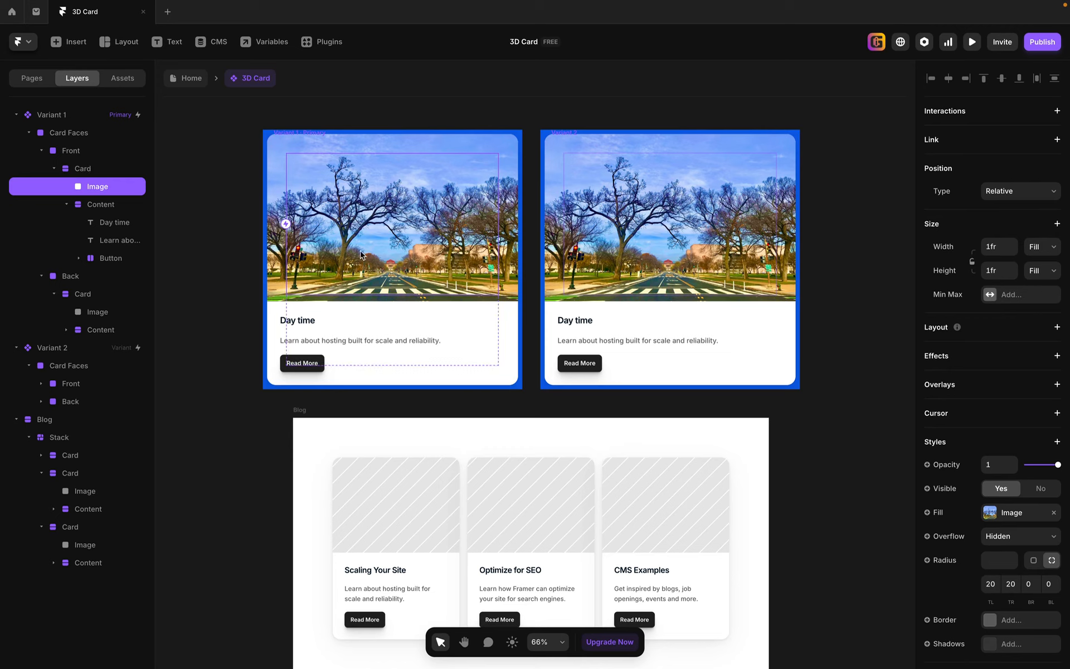
left_click(80, 150)
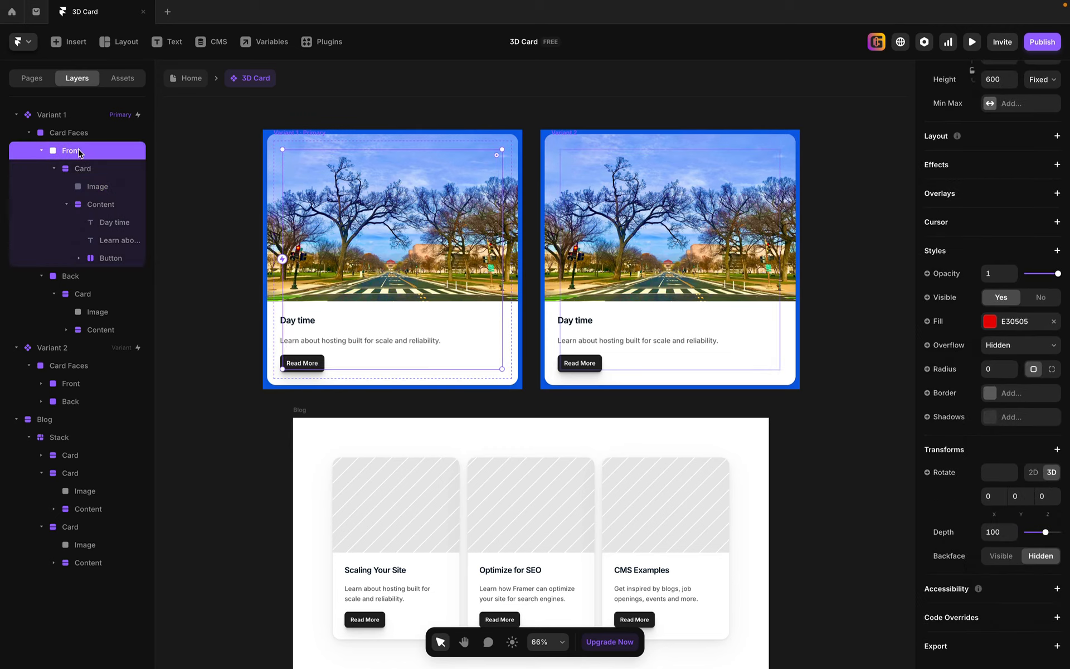
right_click(80, 151)
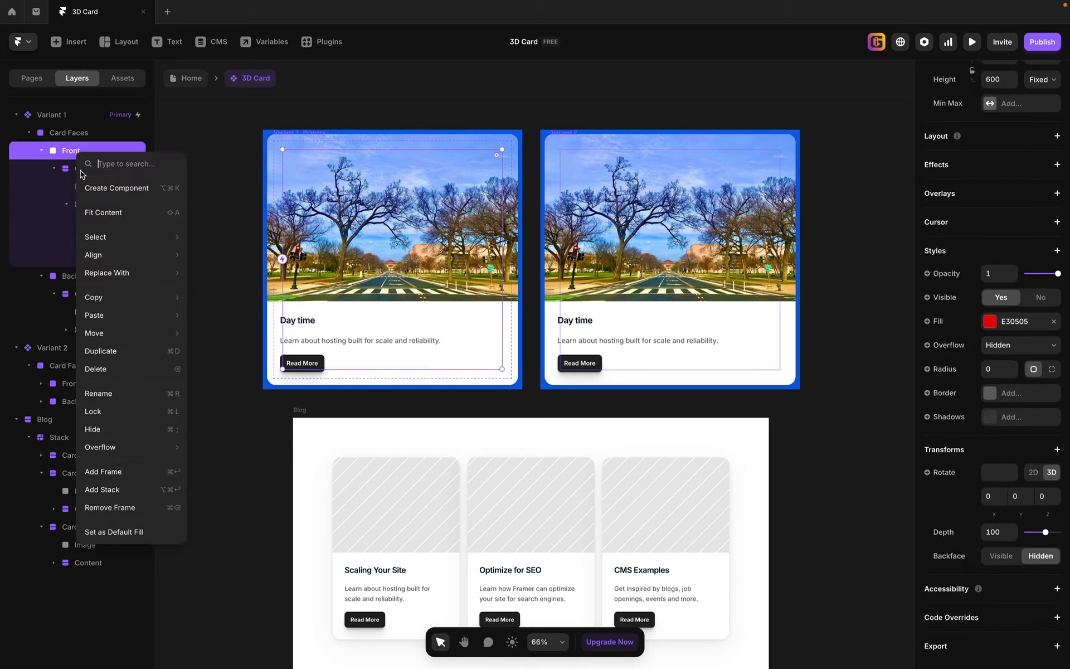
left_click(120, 429)
Search Unsplash for "Night" and fill the Back Card's Image with the photo of a crescent moon in a dark blue sky.
left_click(330, 271)
left_click_drag(330, 271, 427, 267)
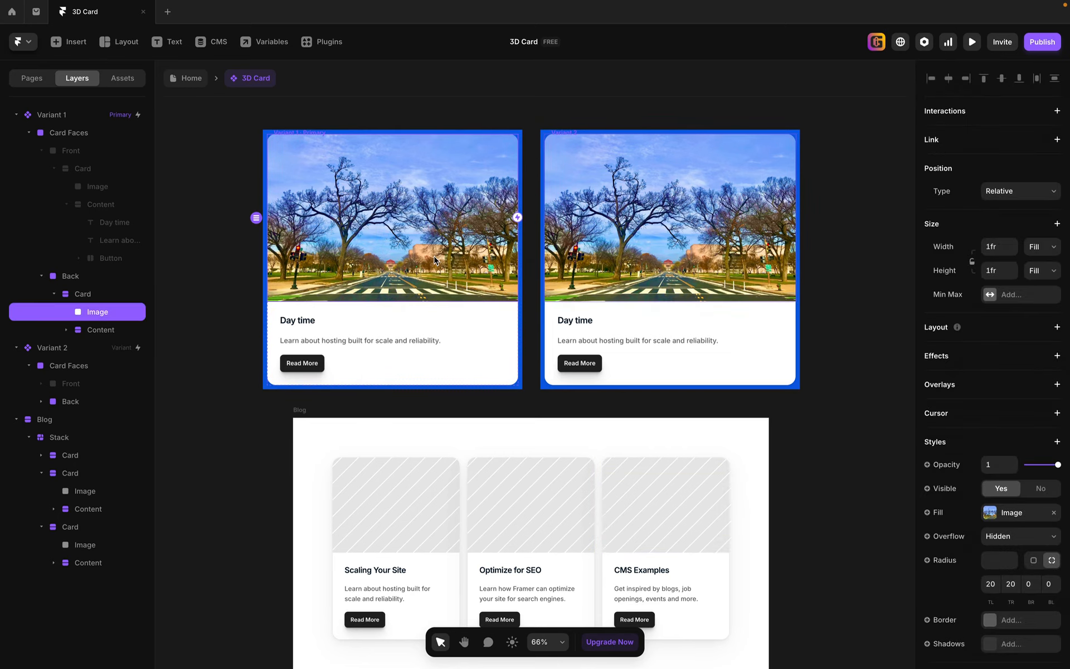
left_click(990, 514)
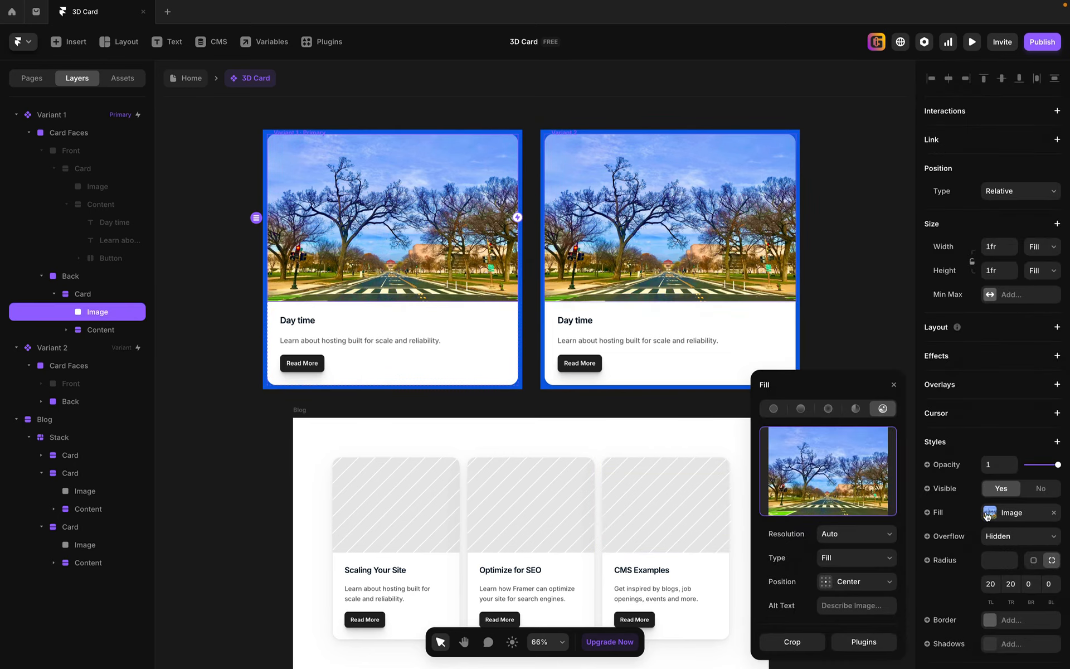
left_click(861, 641)
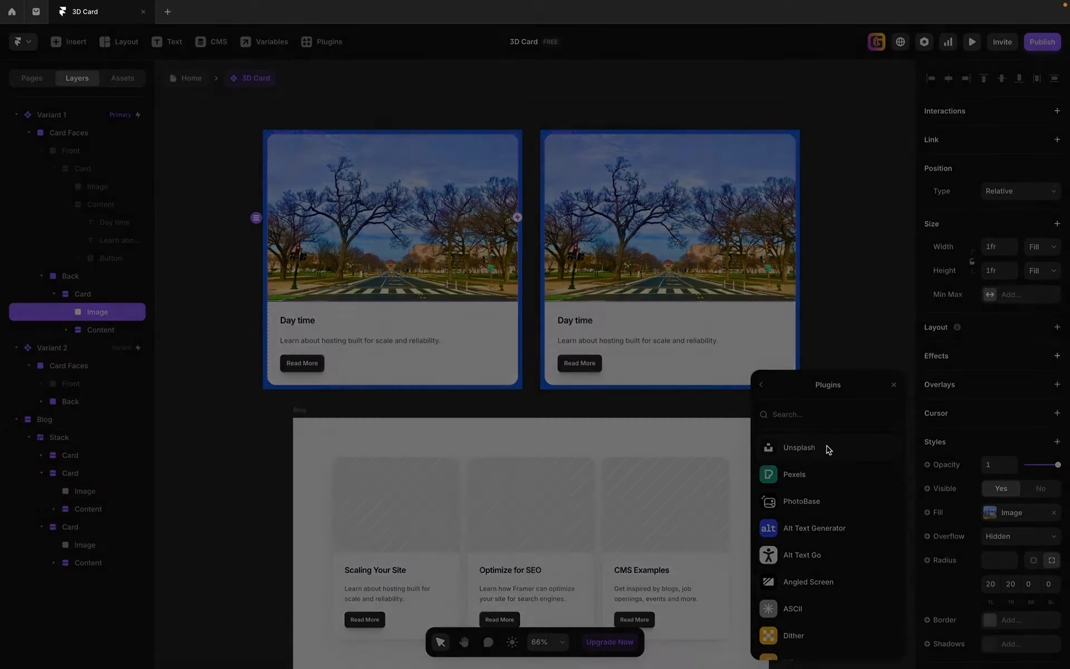
left_click(829, 449)
type("day time")
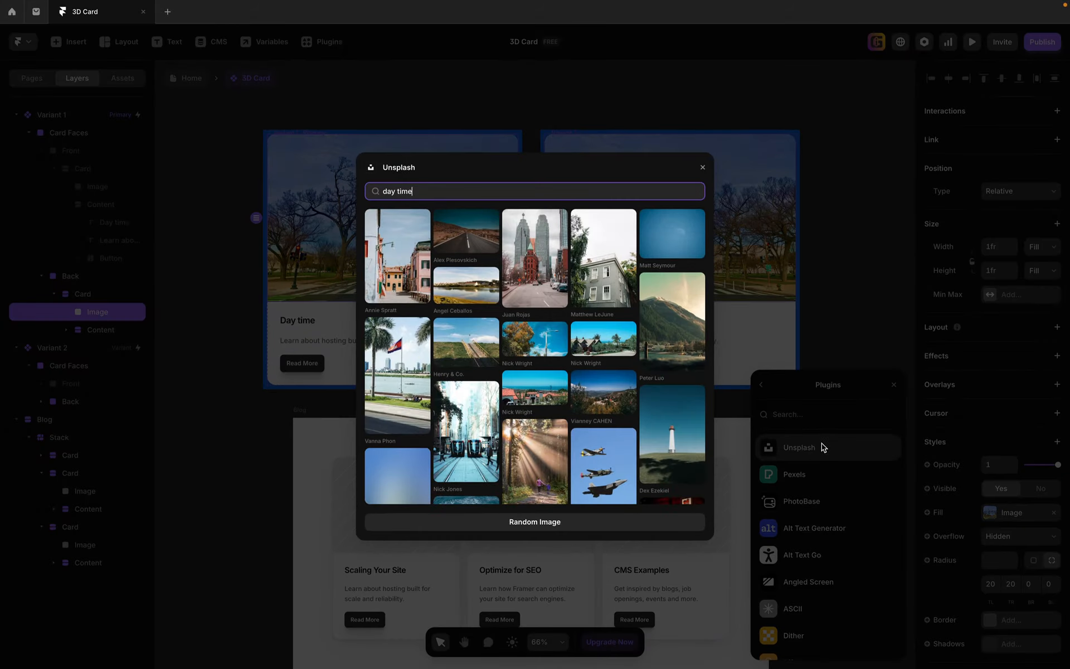
triple_click(422, 189)
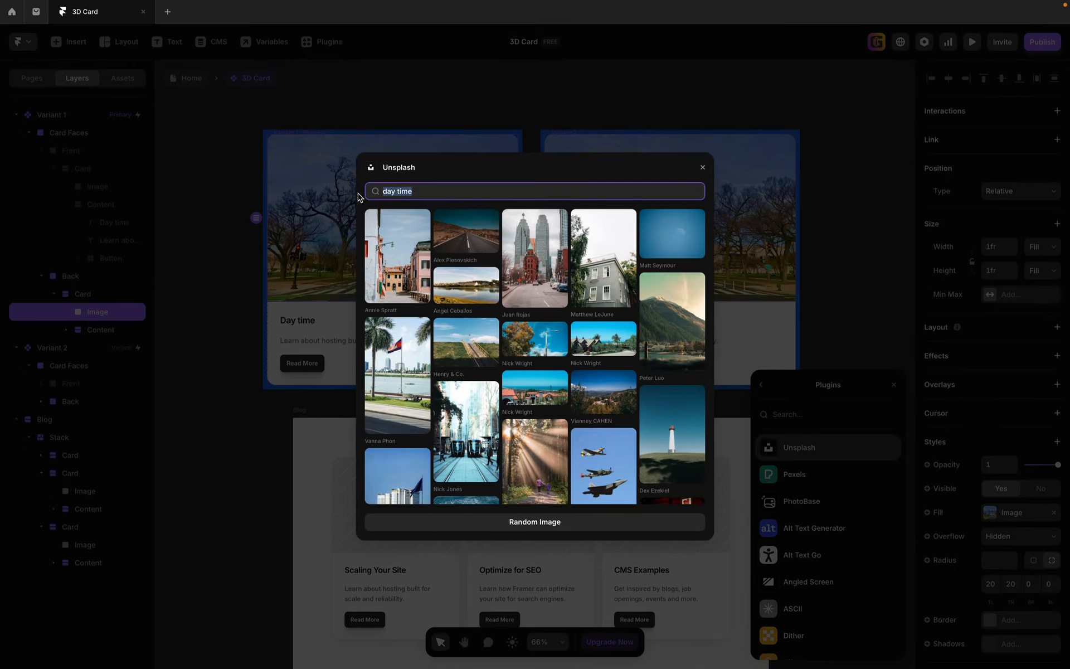
type("Night")
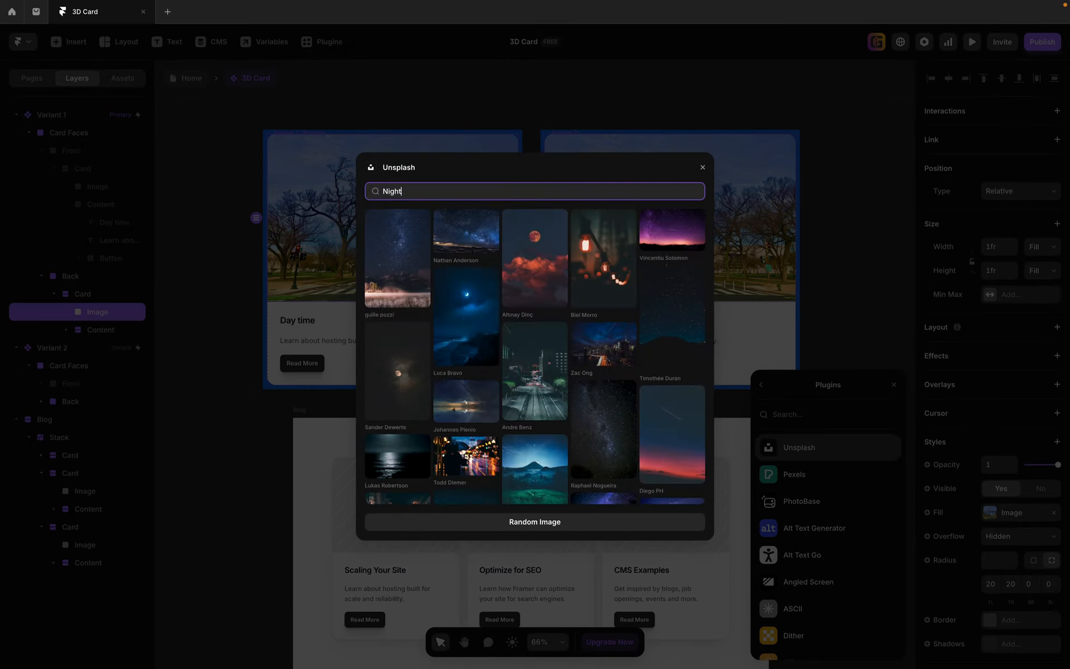
left_click(471, 326)
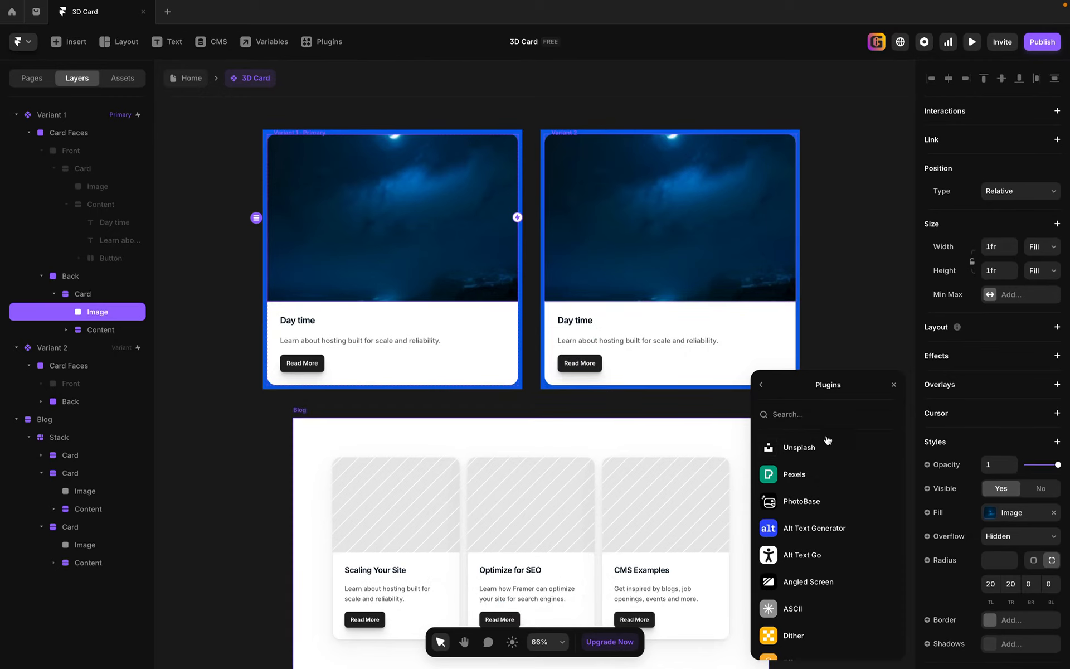
Set the position of the Back Card's image fill to Top Center.
left_click(1001, 520)
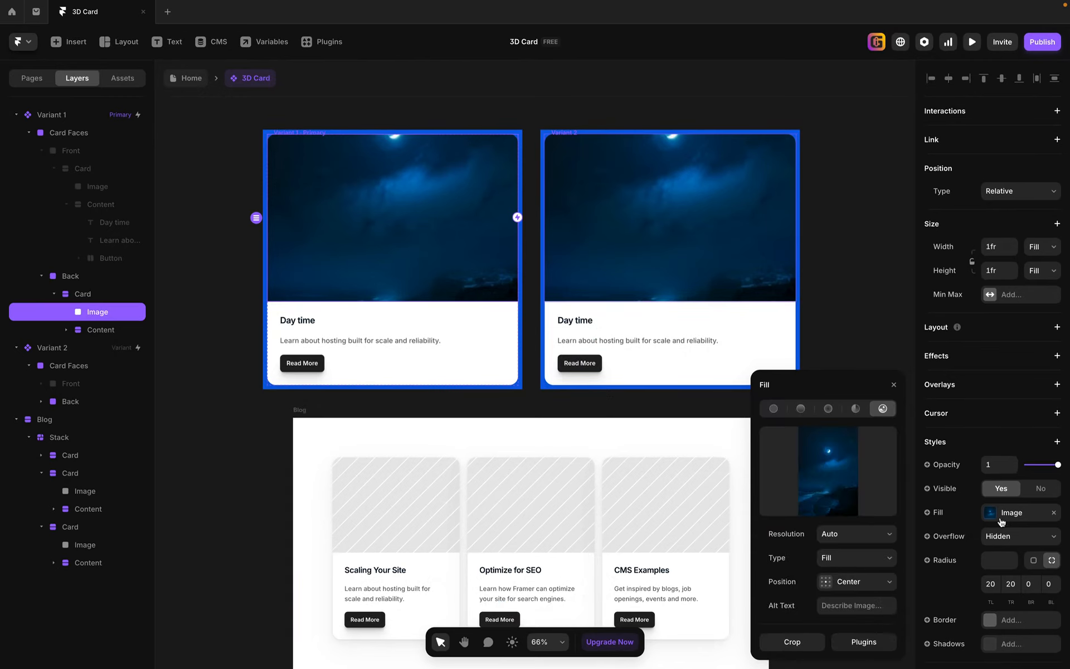
left_click(827, 585)
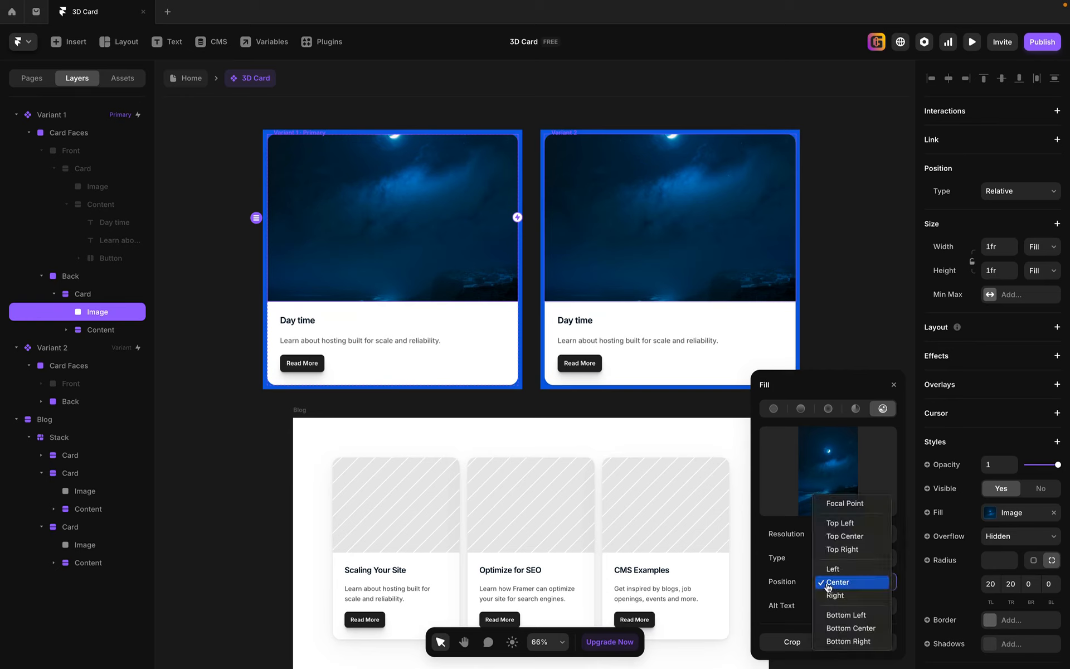
left_click(856, 537)
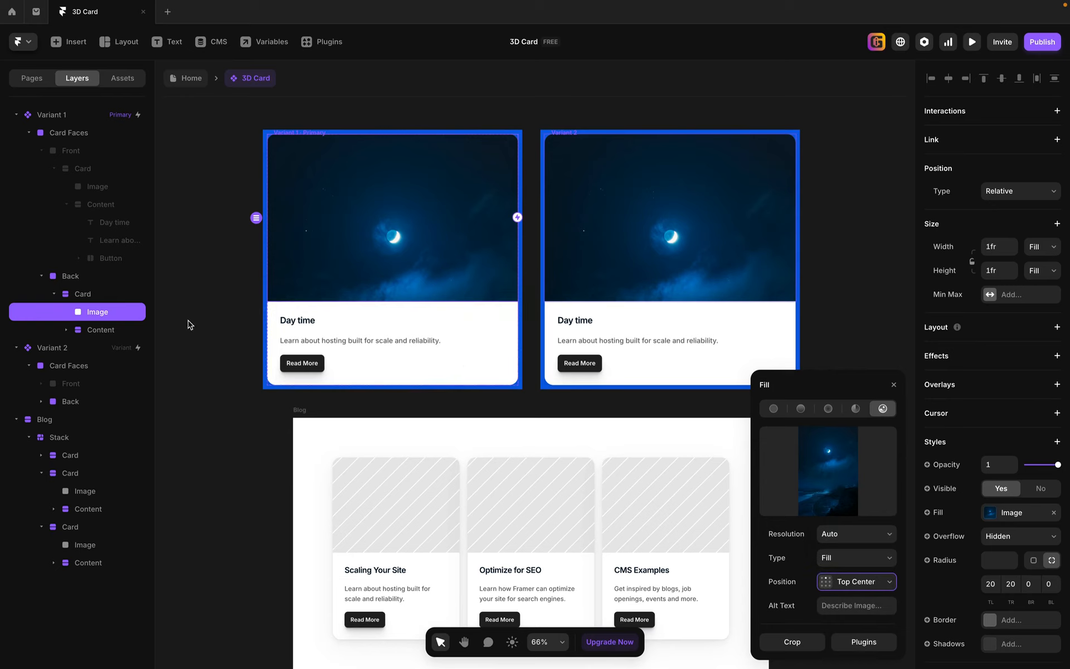
Change the "Day time" heading on Variant 1's Back Card to "Night Time".
double_click(305, 321)
key("BackSpace")
key("BackSpace")
key("BackSpace")
key("BackSpace")
key("BackSpace")
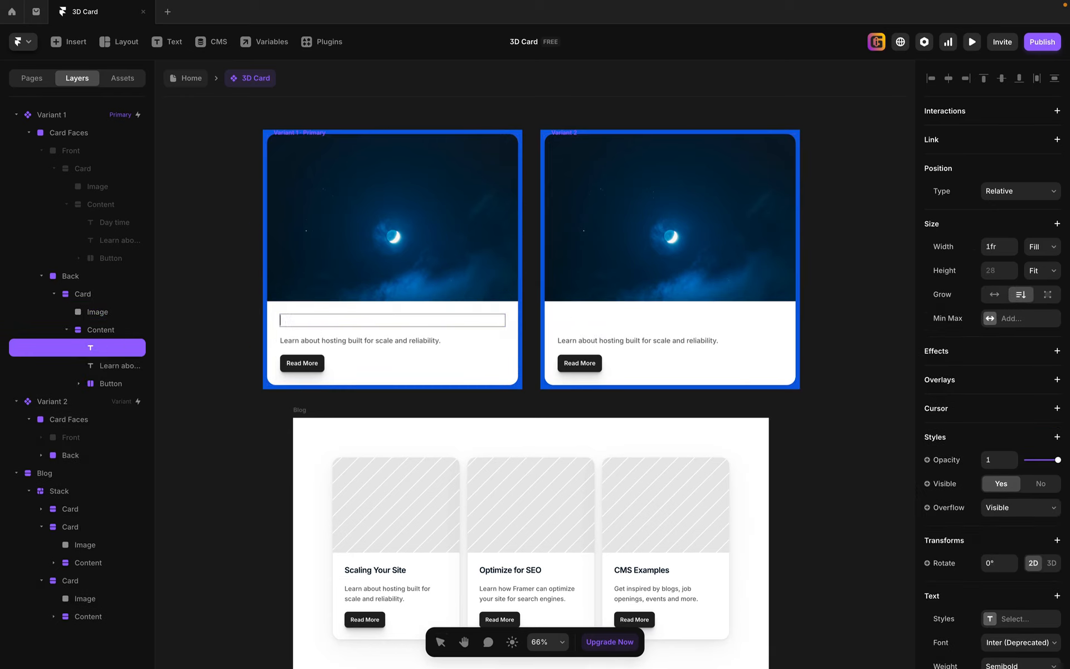
type("Night Time")
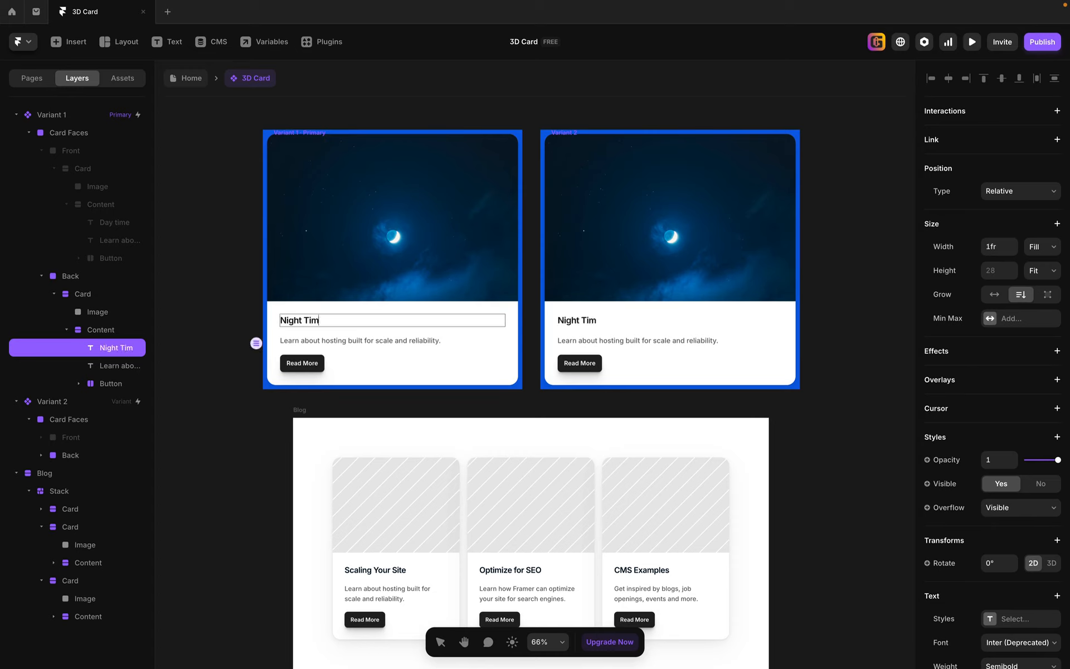
key("Return")
key("BackSpace")
key("Escape")
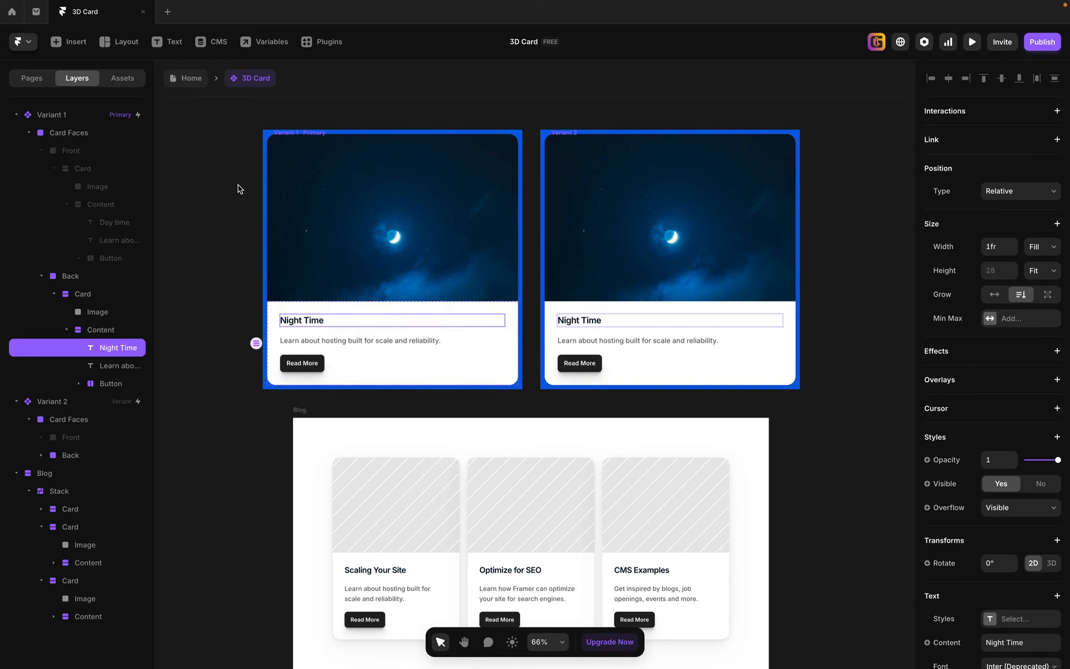
Make Variant 1's Front layer visible again and clear the selection.
left_click(82, 151)
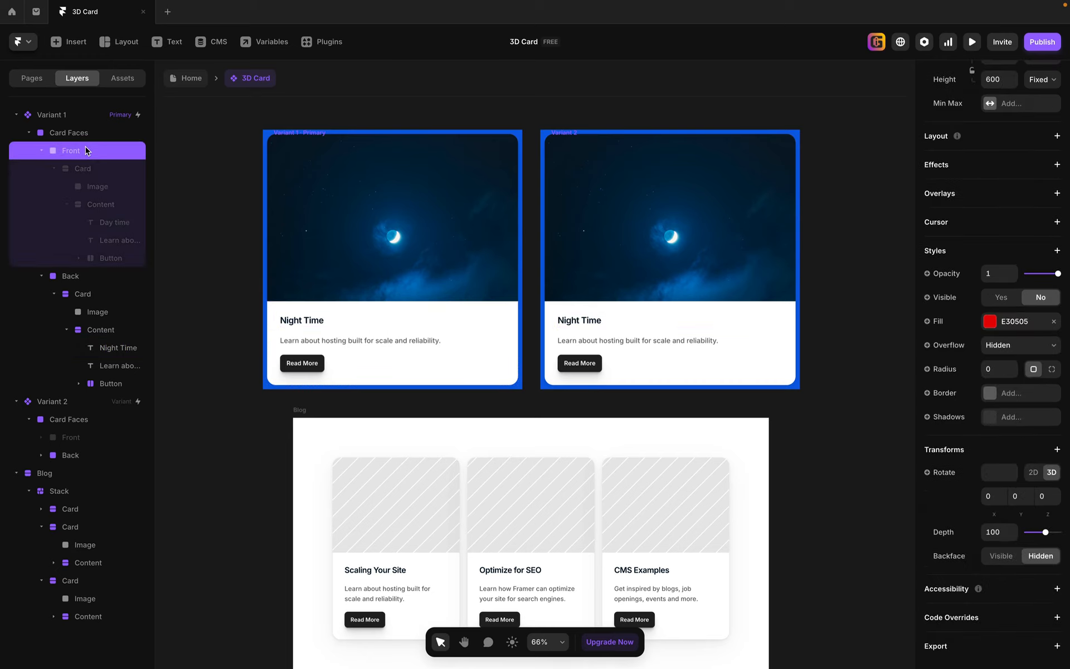
key("ctrl+shift+h")
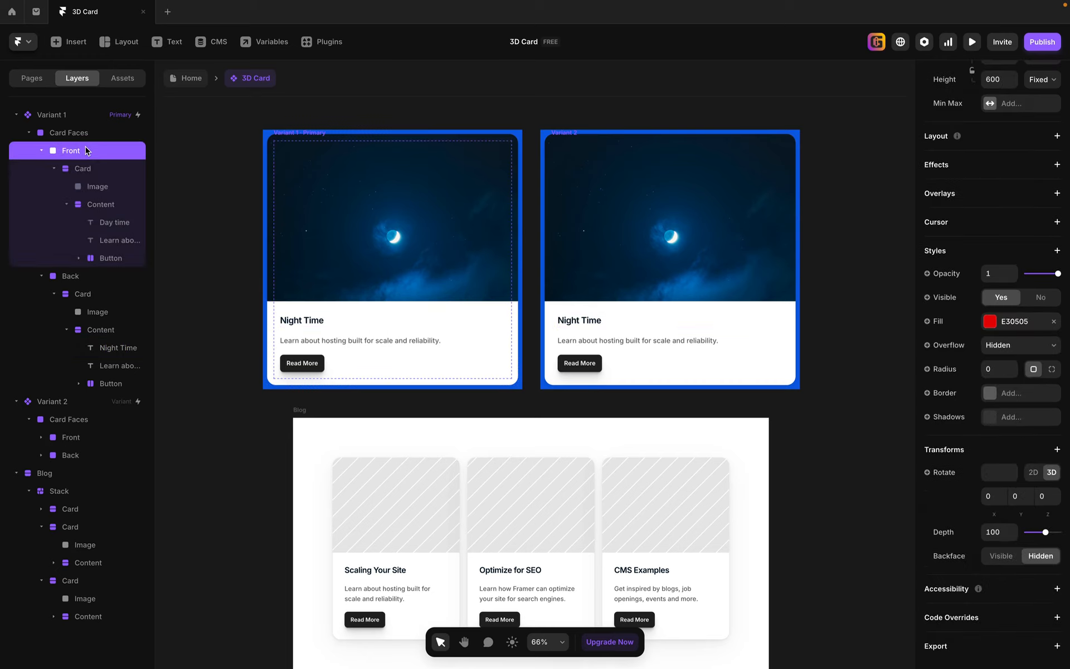
right_click(86, 149)
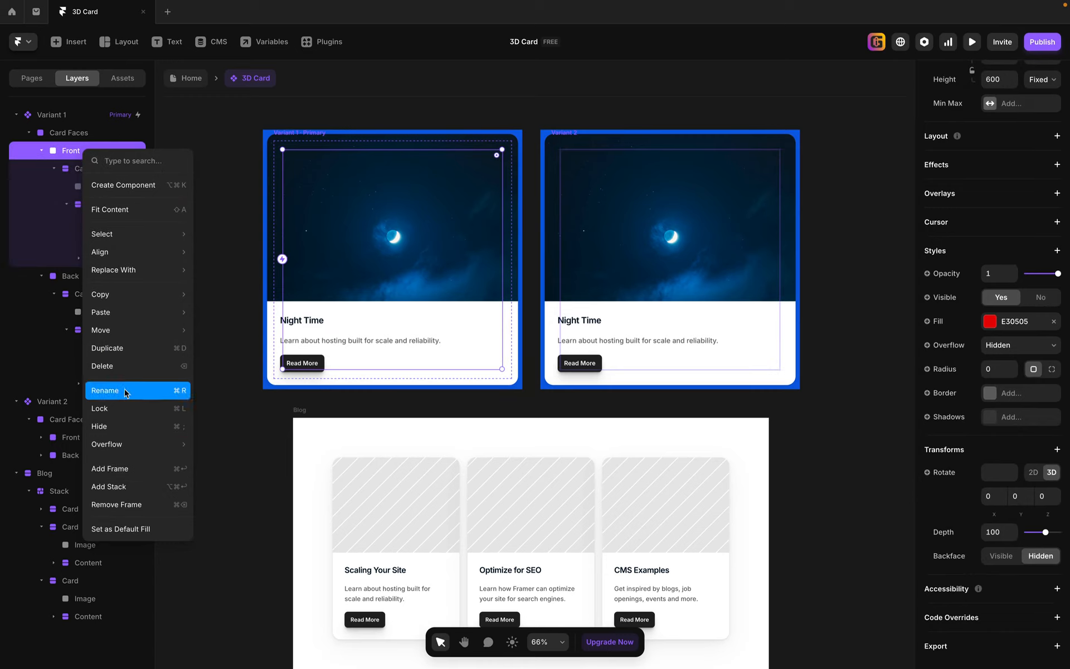
left_click(225, 240)
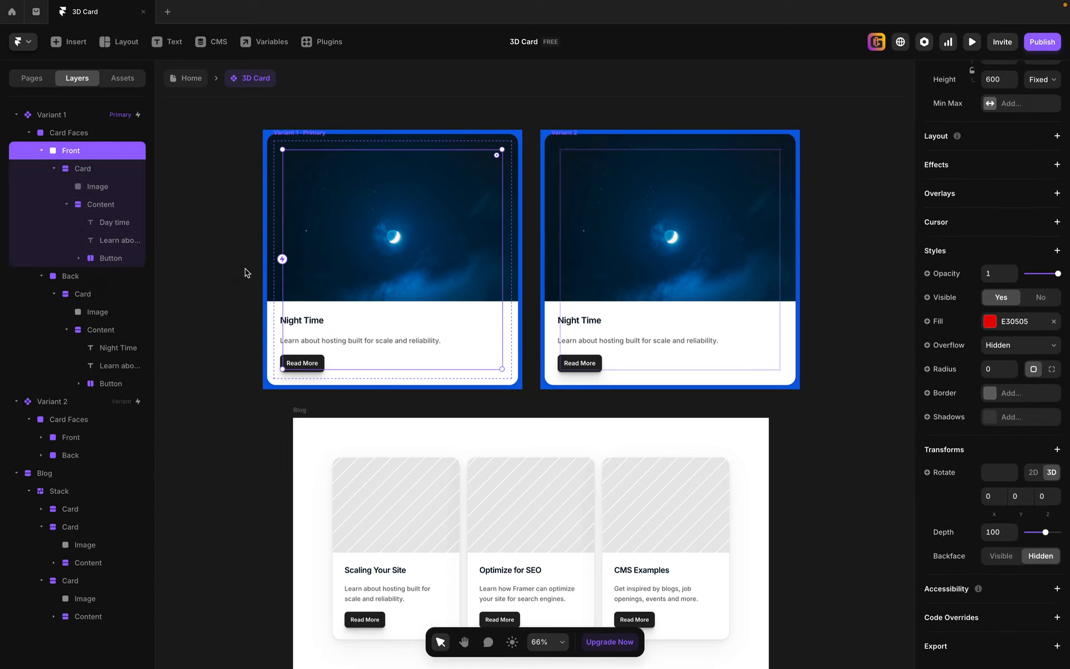
left_click(246, 272)
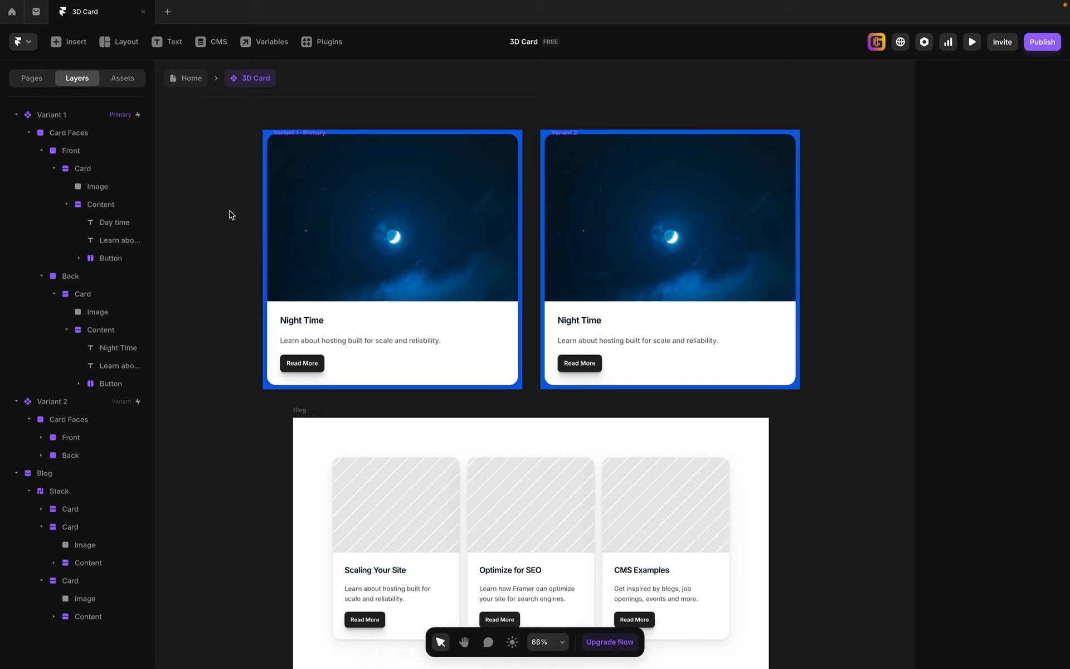
Reset the 3D Y rotation of Variant 1's Card Faces to 0.
left_click(89, 133)
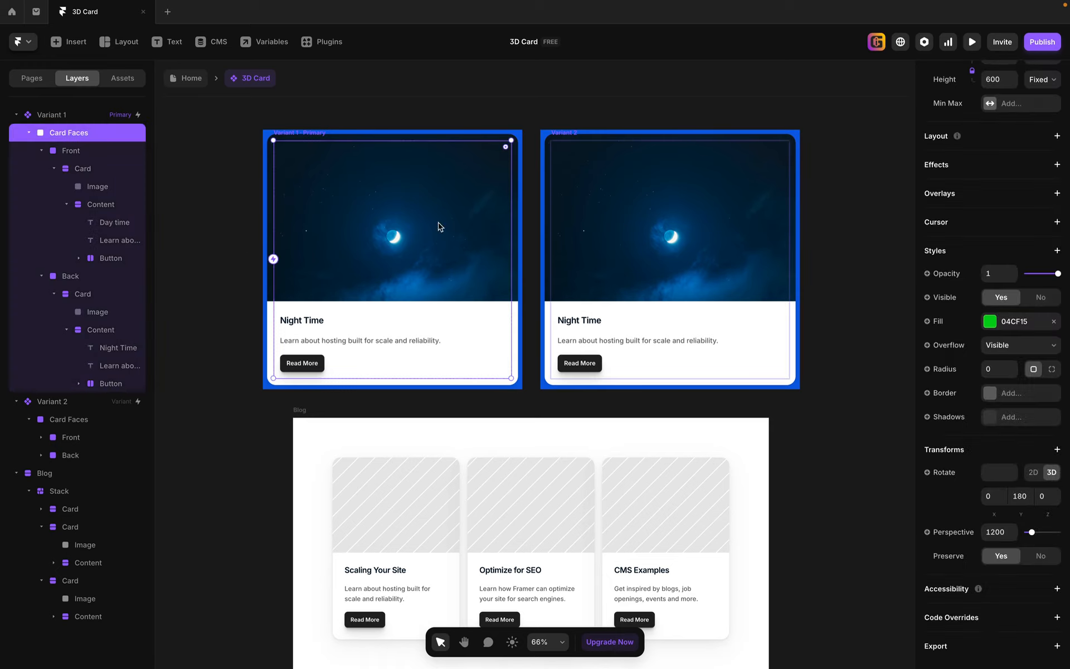
left_click(1020, 496)
type("0")
key("Return")
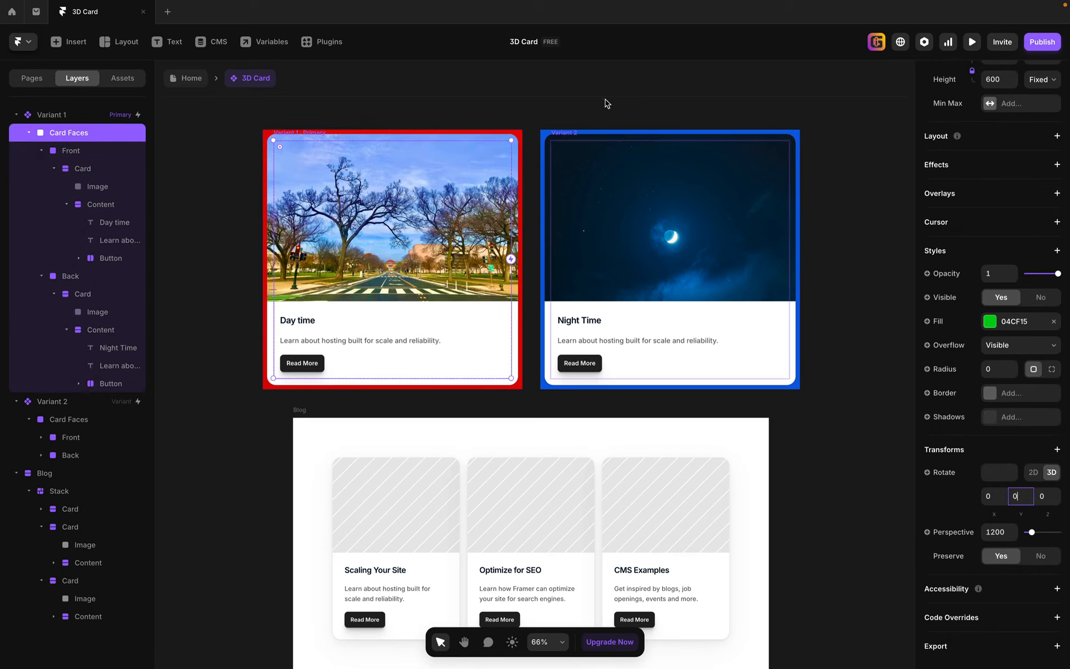
Preview the component, flip the card back and forth between its two faces, and return to the canvas.
left_click(972, 42)
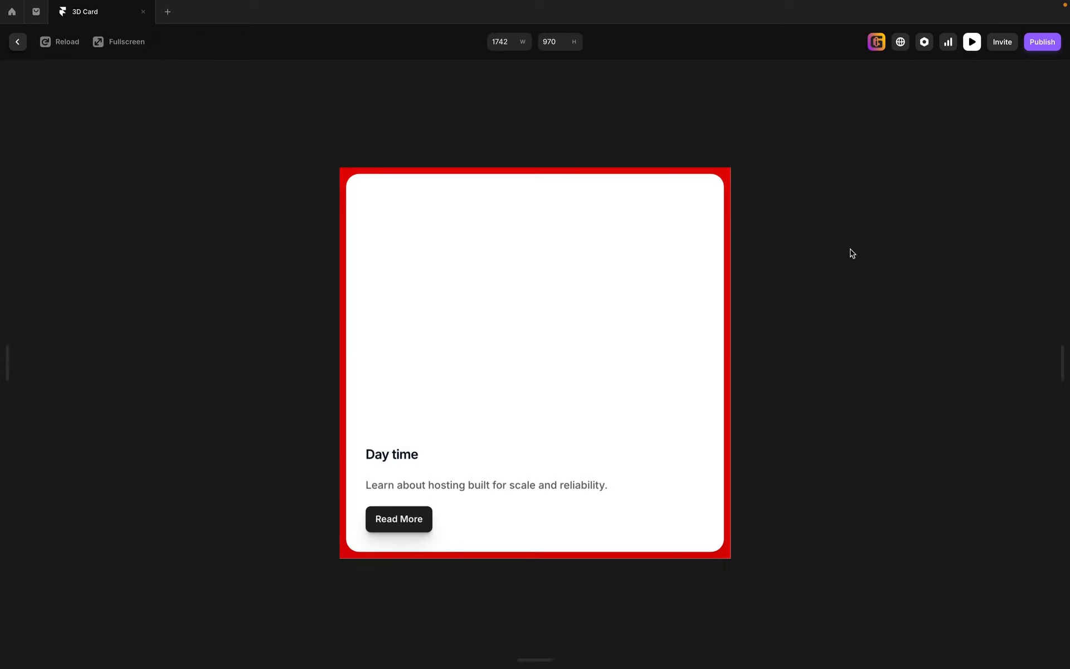
left_click(551, 325)
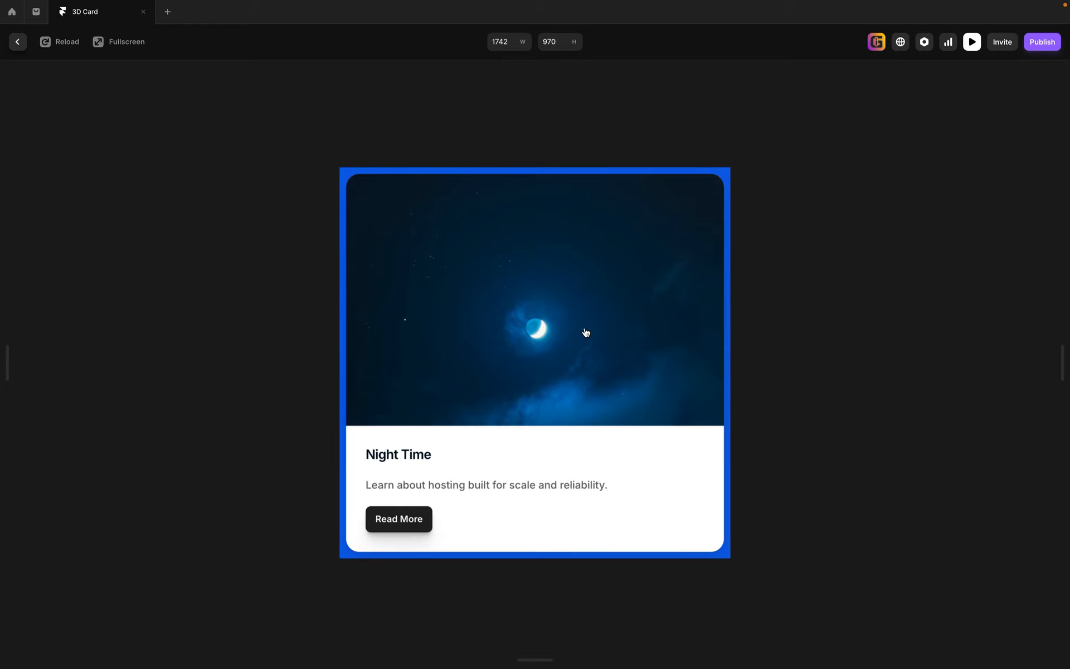
left_click(585, 332)
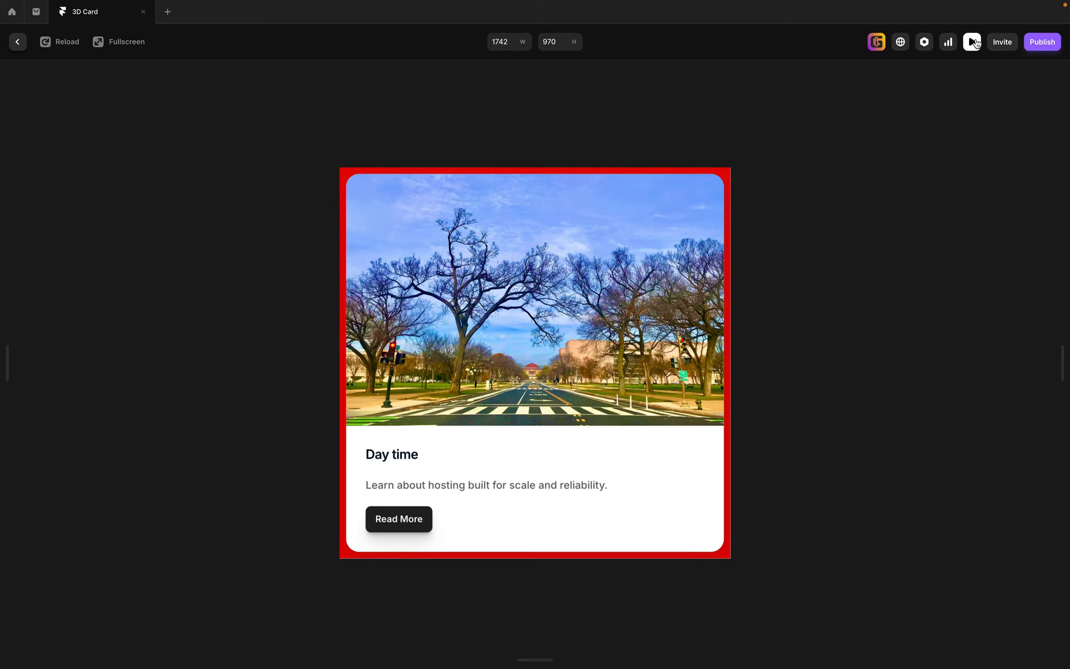
left_click(595, 346)
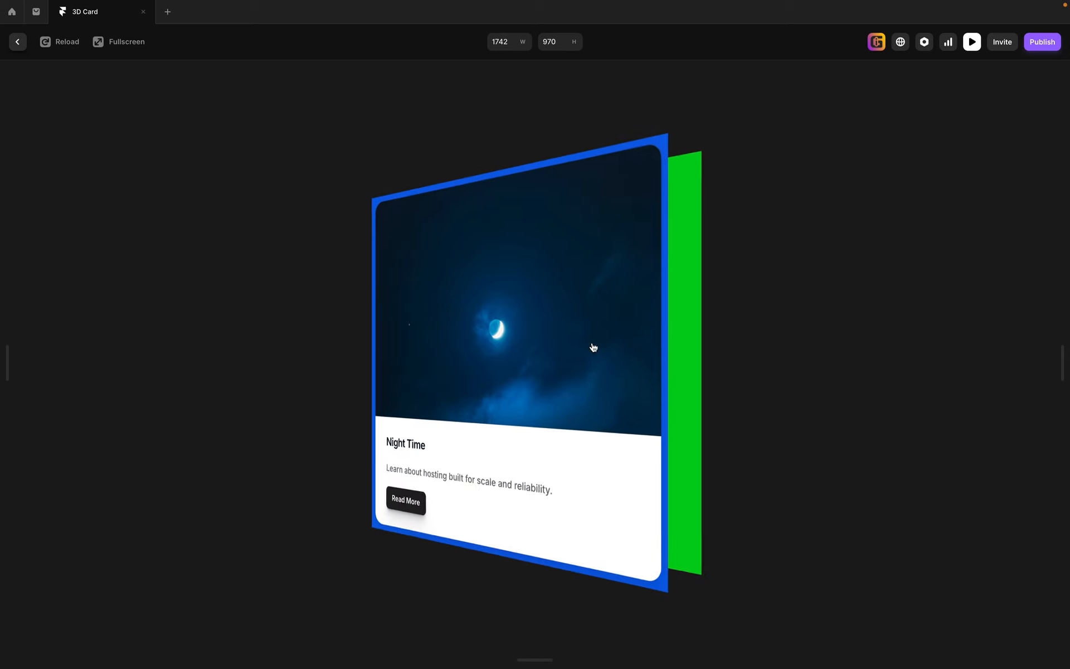
left_click(592, 347)
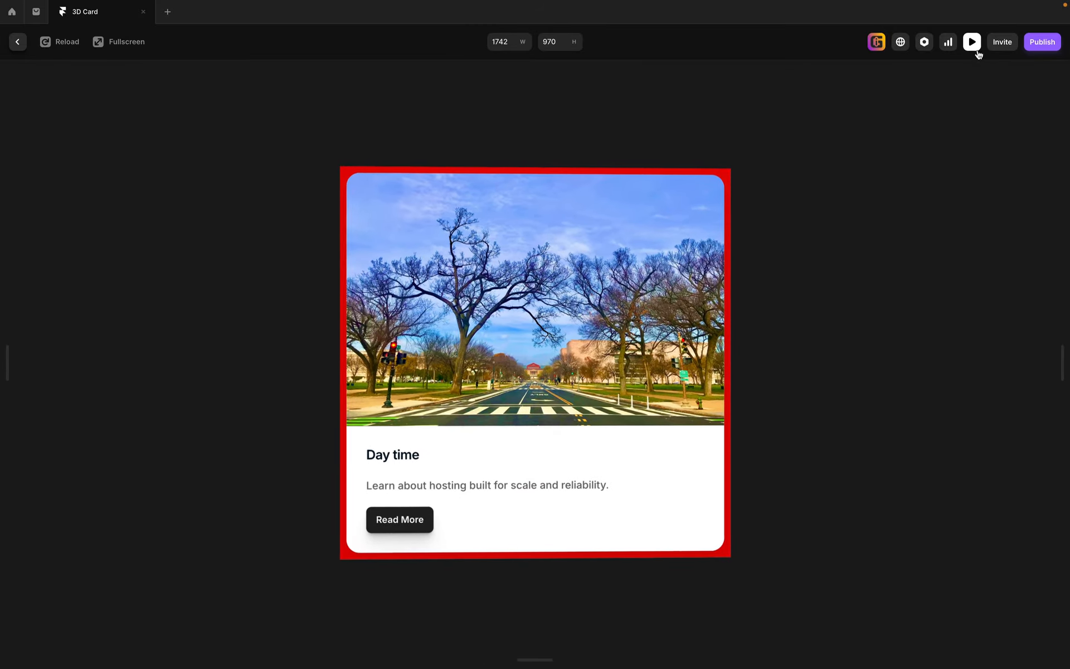
left_click(976, 51)
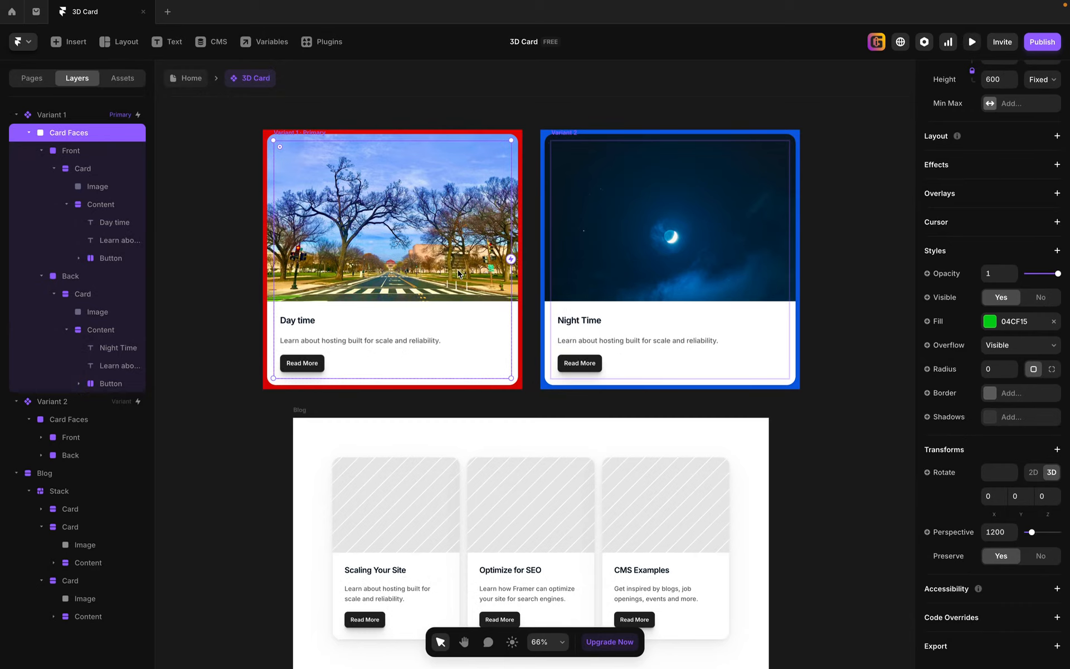